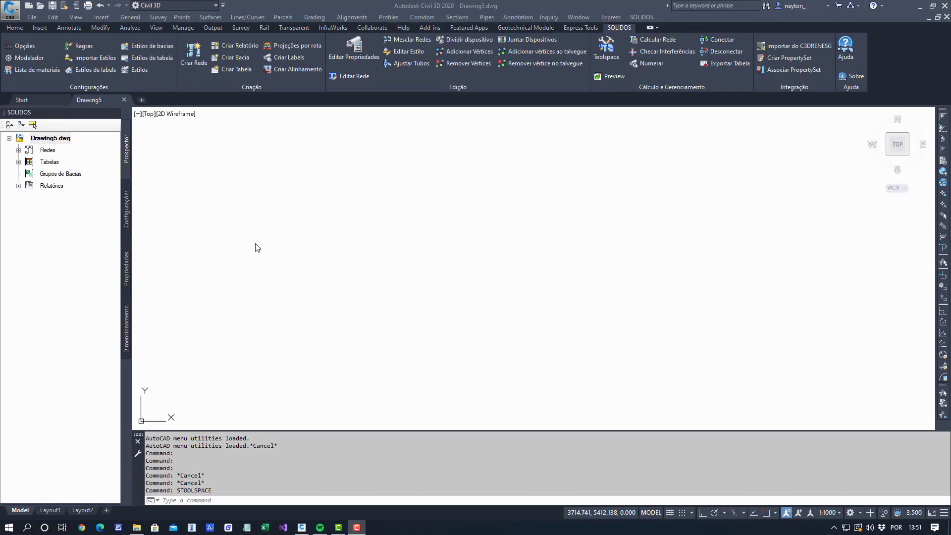
pyautogui.click(193, 490)
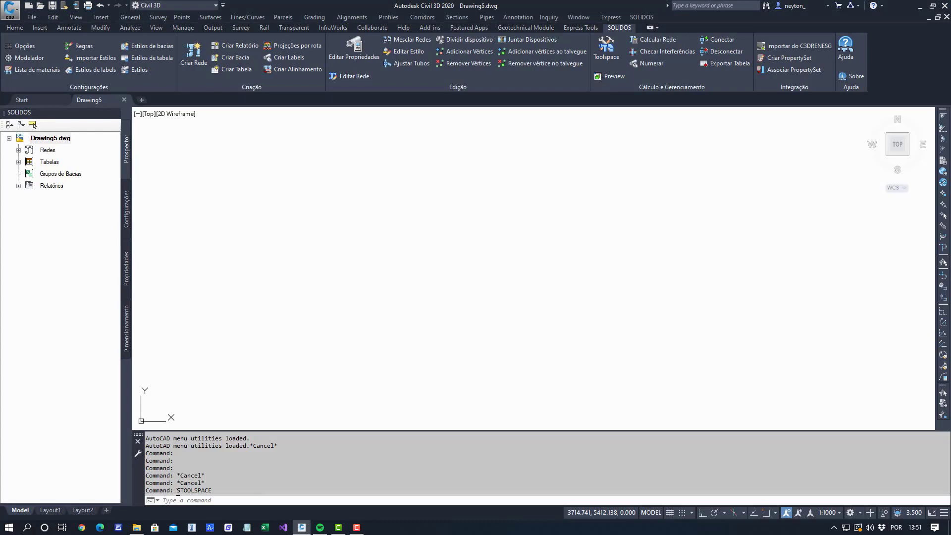
pyautogui.moveTo(178, 492); pyautogui.dragTo(216, 491)
pyautogui.click(377, 295)
pyautogui.press('Escape')
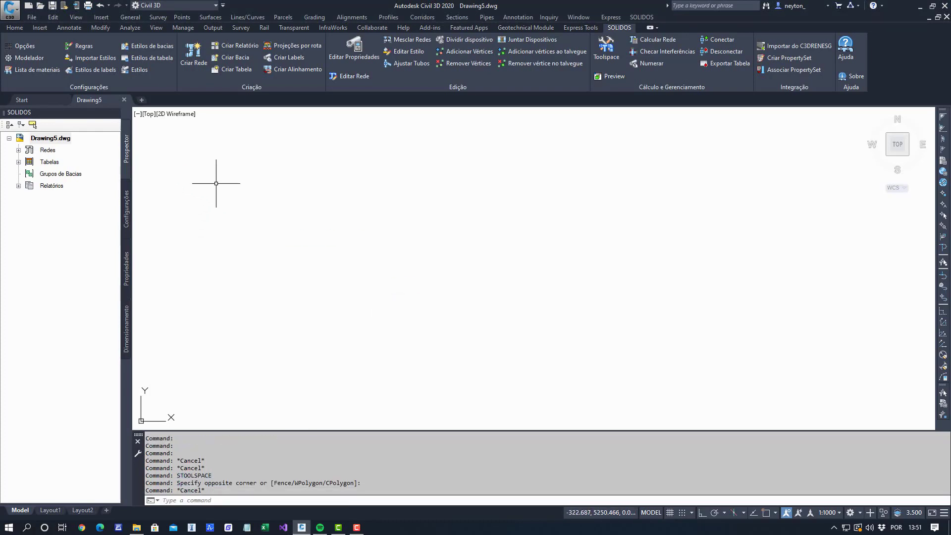
# Show the SOLIDOS configuration settings of the drawing and expand Seções Customizadas, Estilos and Regras.
pyautogui.click(110, 194)
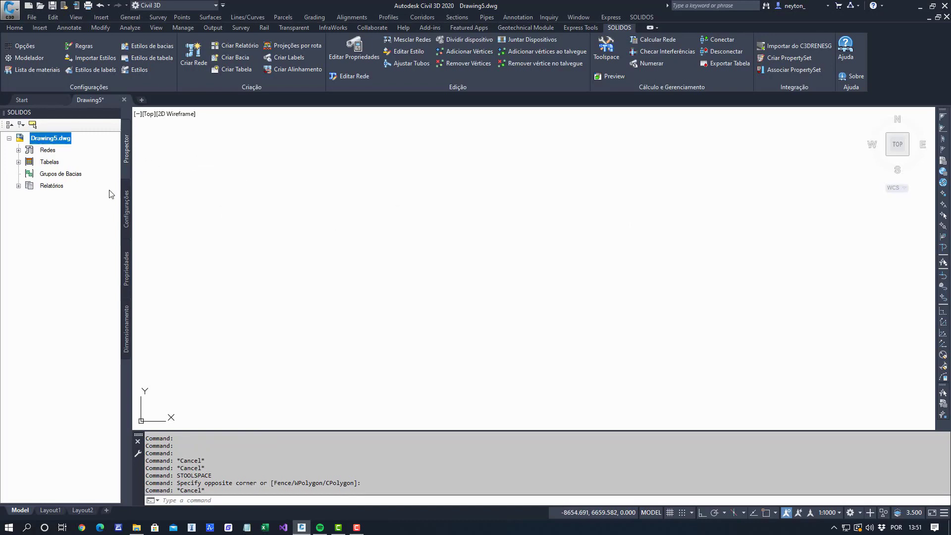
pyautogui.click(125, 203)
pyautogui.doubleClick(65, 161)
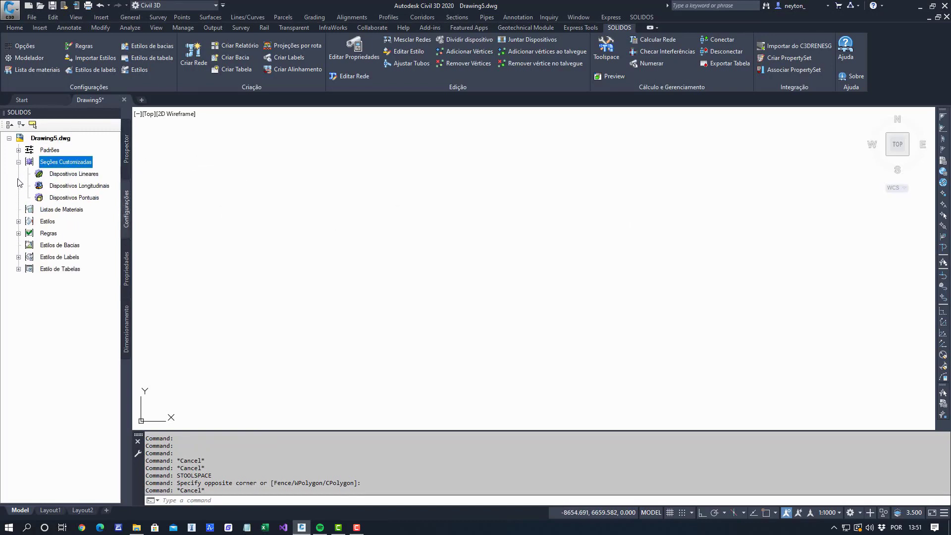
pyautogui.doubleClick(29, 221)
pyautogui.doubleClick(29, 269)
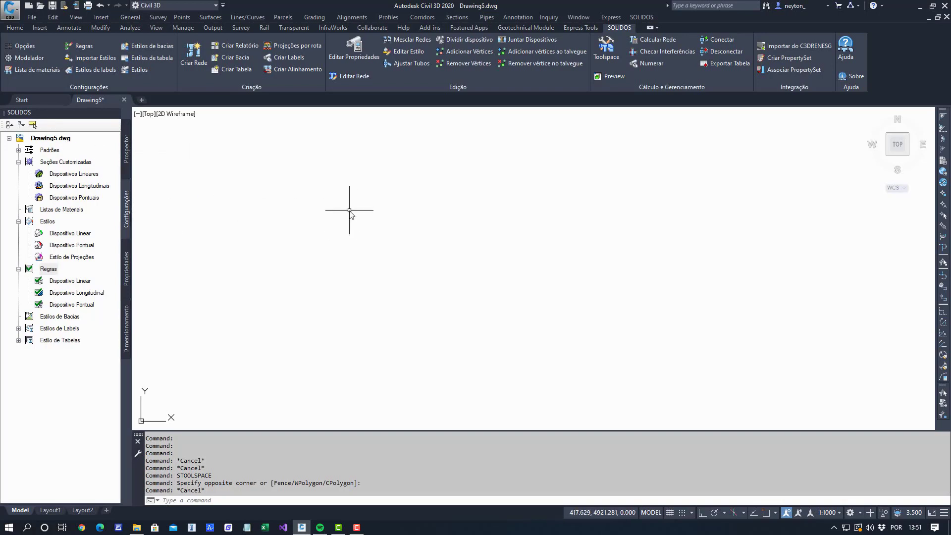
# Start a style import into Drawing5.dwg using exemplosPontual_2020.dwg from the Suporte folder as the source file.
pyautogui.write('simpor')
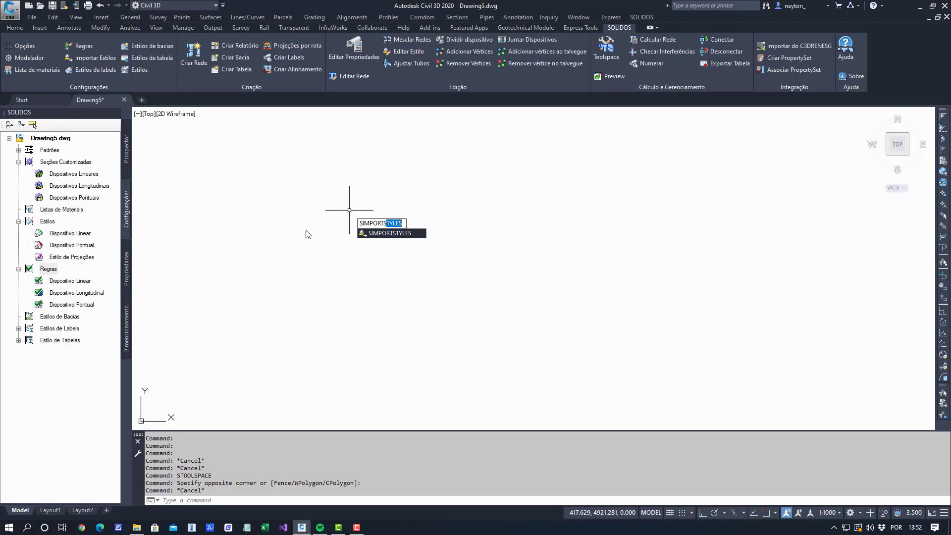
pyautogui.press('Escape')
pyautogui.click(48, 269)
pyautogui.click(51, 138)
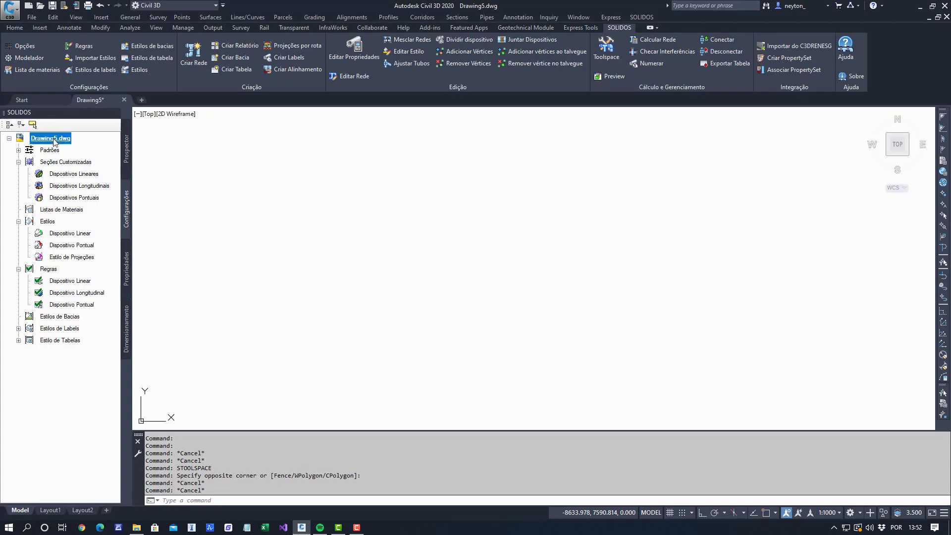
pyautogui.rightClick(57, 139)
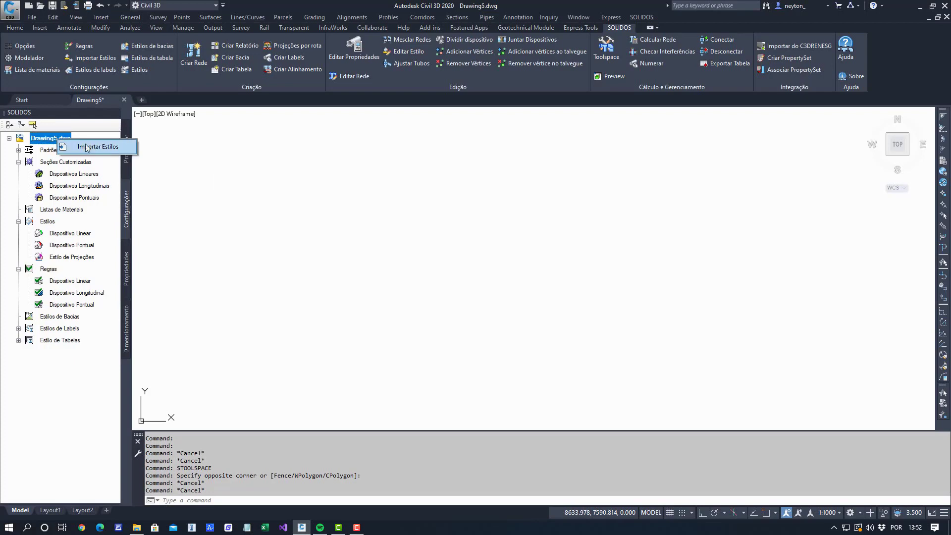
pyautogui.click(107, 151)
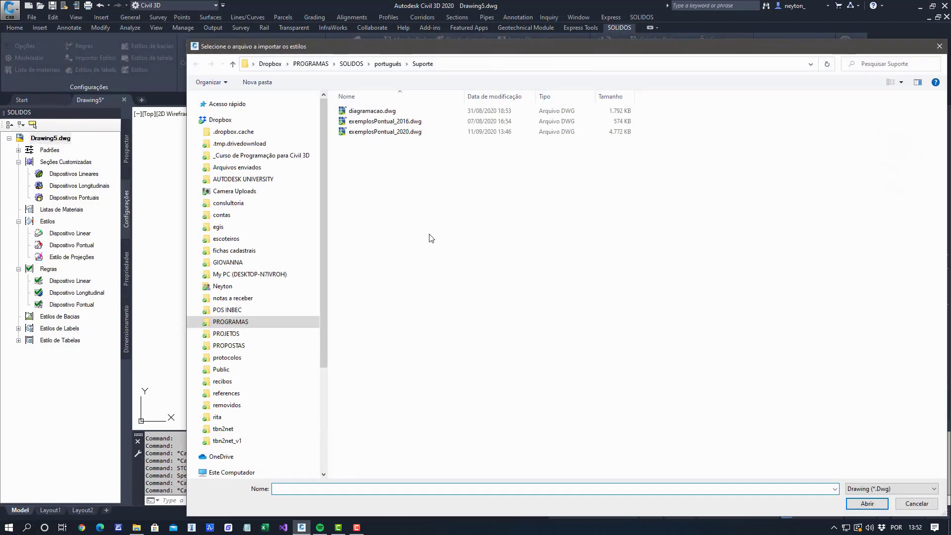
pyautogui.click(401, 135)
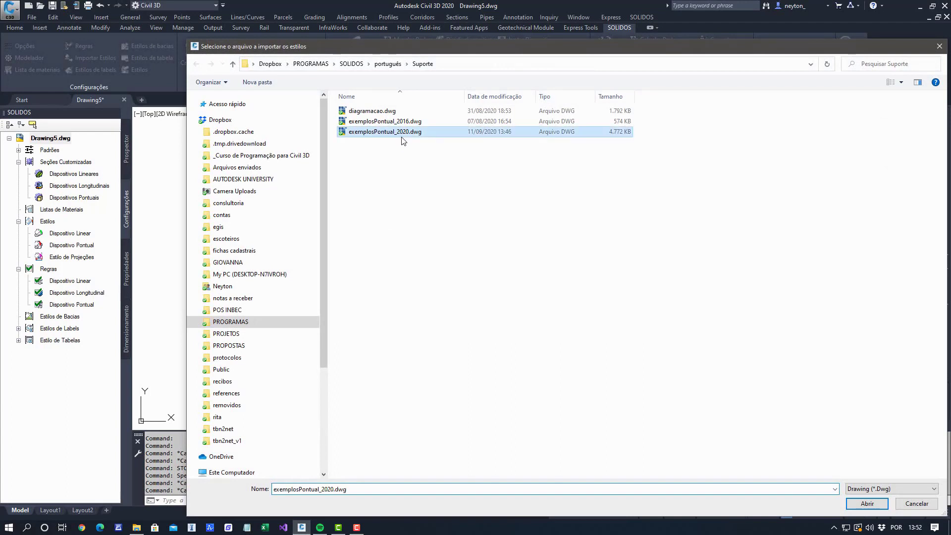
pyautogui.moveTo(434, 47); pyautogui.dragTo(347, 21)
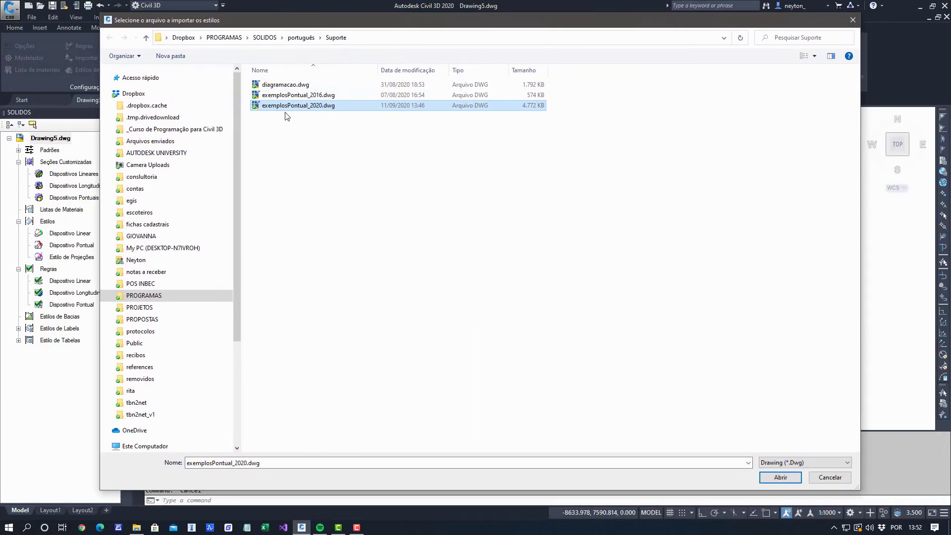
pyautogui.click(780, 477)
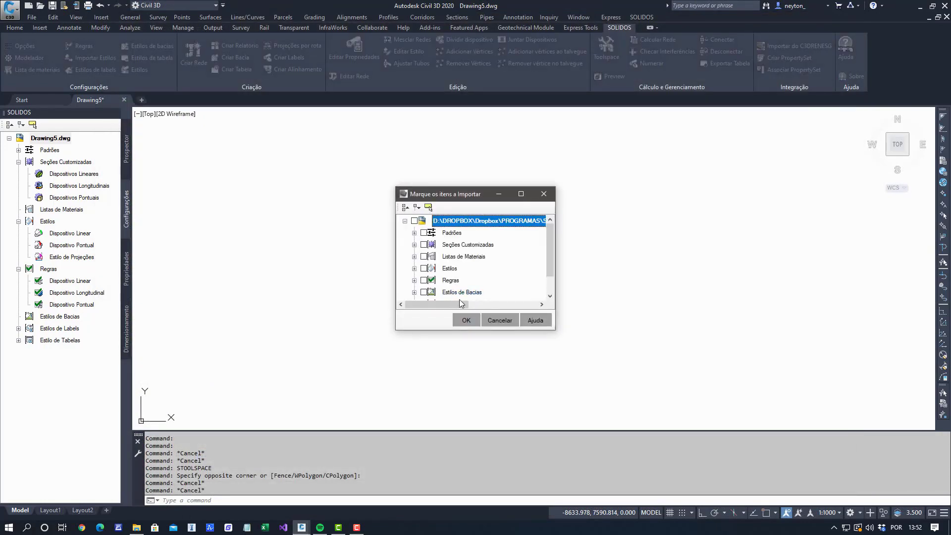
# Import the complete Seções Customizadas category, including all its linear, longitudinal and point devices.
pyautogui.moveTo(555, 329); pyautogui.dragTo(752, 387)
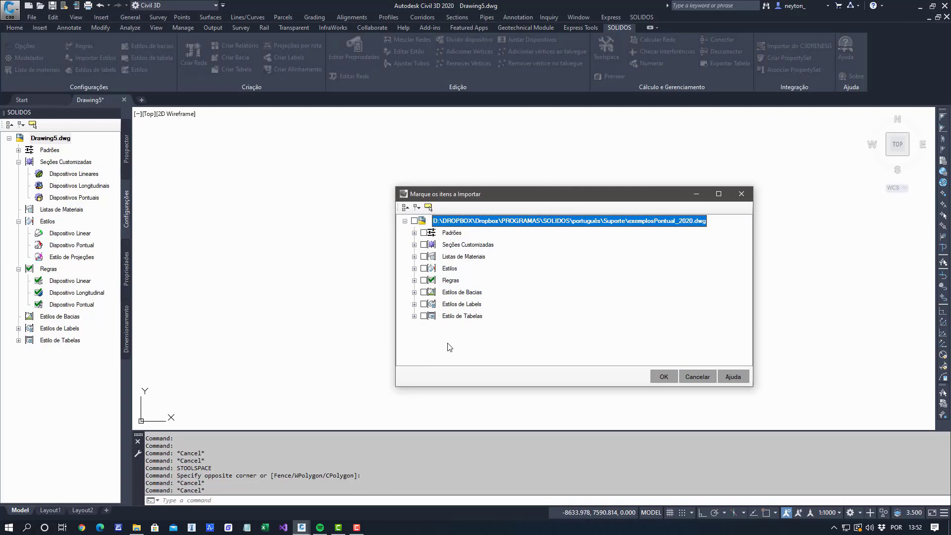
pyautogui.click(414, 244)
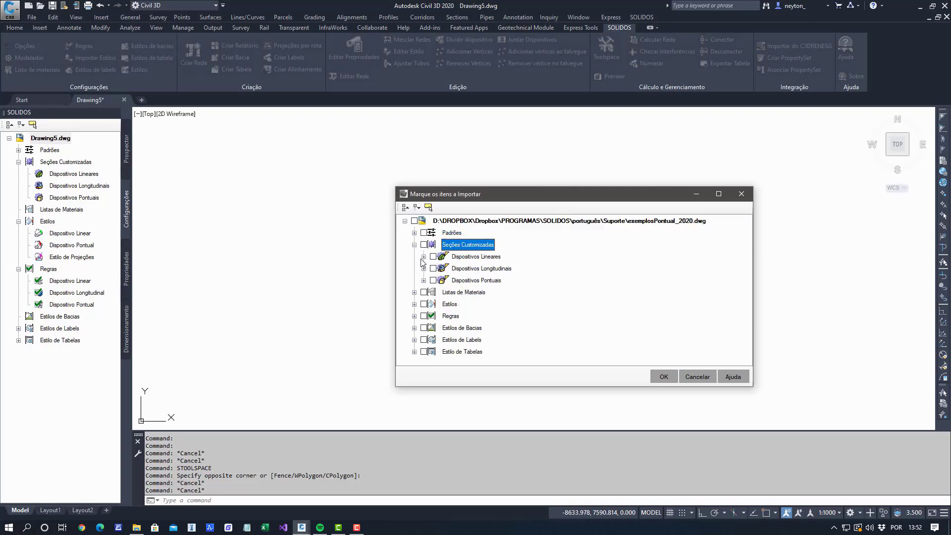
pyautogui.click(424, 256)
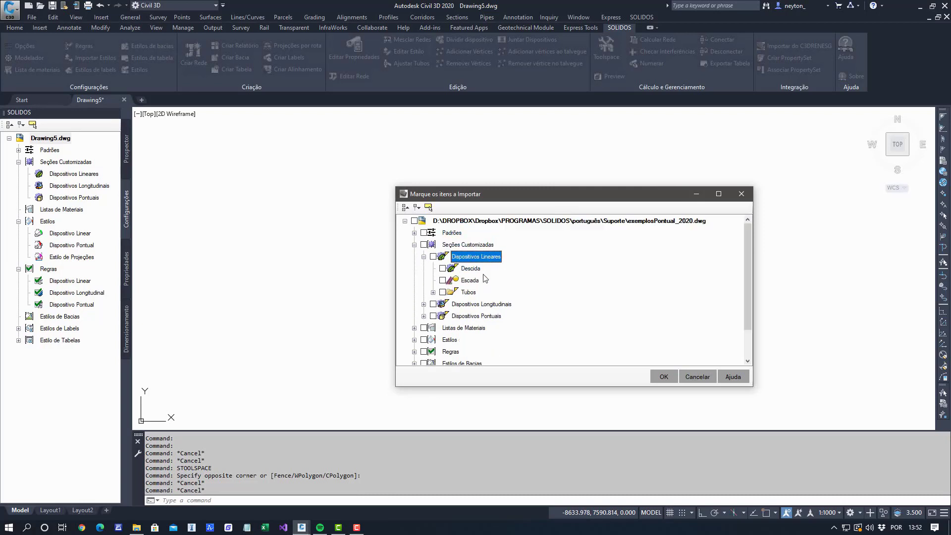
pyautogui.click(434, 292)
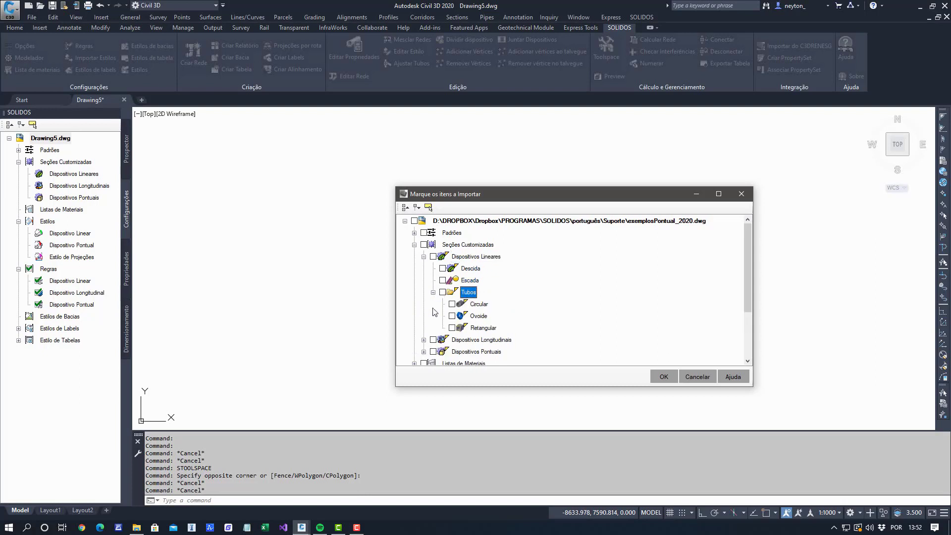
pyautogui.click(423, 351)
pyautogui.scroll(4, 447, 286)
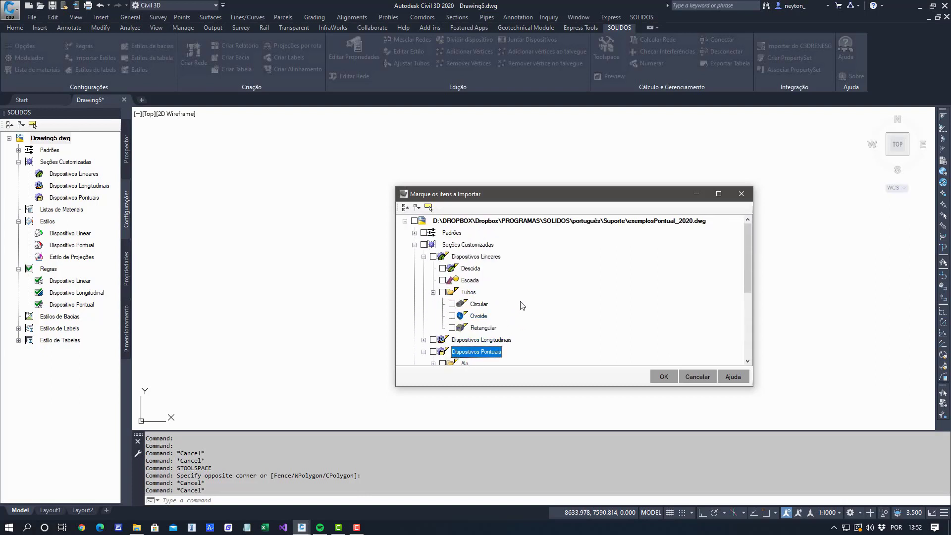
pyautogui.click(424, 244)
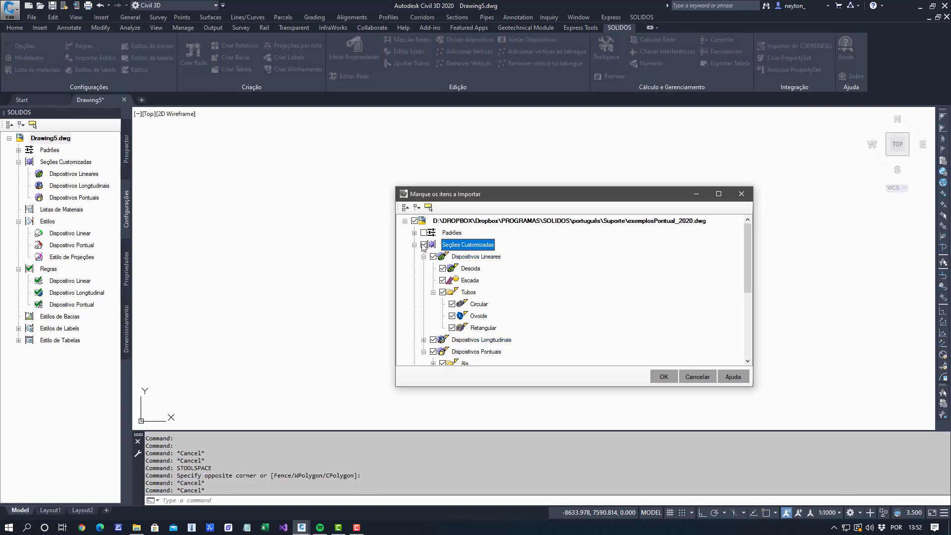
pyautogui.click(658, 379)
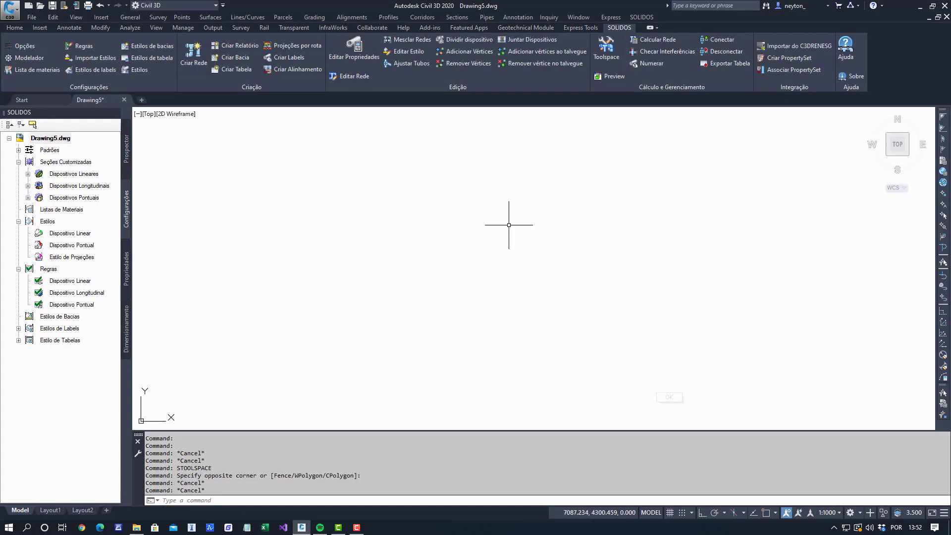
# Expand the imported Dispositivos Lineares and its Tubos group to view the available sections.
pyautogui.click(28, 173)
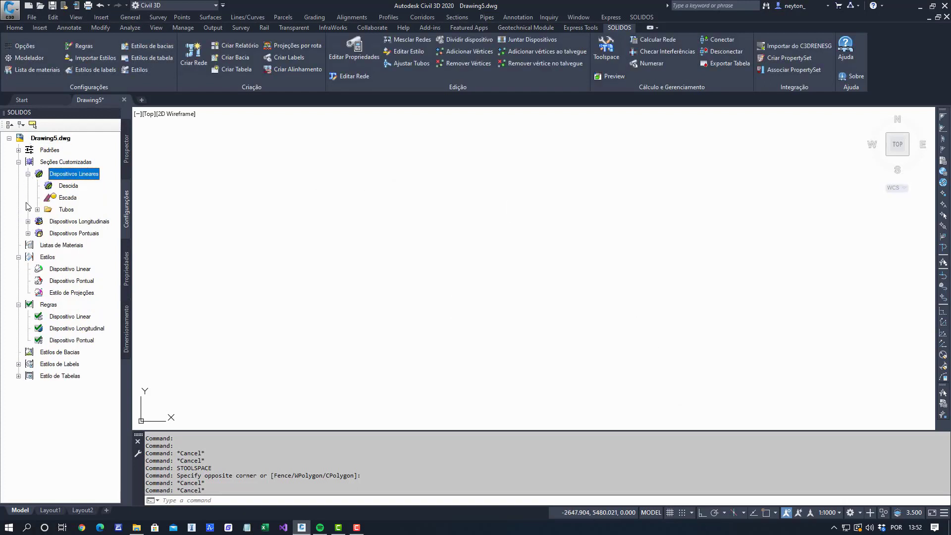
pyautogui.click(37, 210)
pyautogui.click(79, 234)
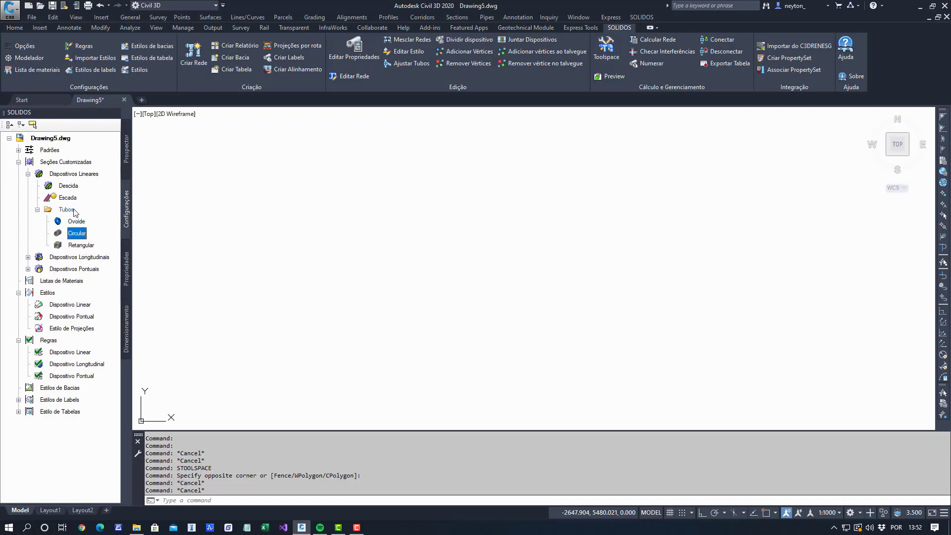
# Inspect the Descida section's 3D preview in the Solids Builder, and close it without keeping changes.
pyautogui.click(70, 187)
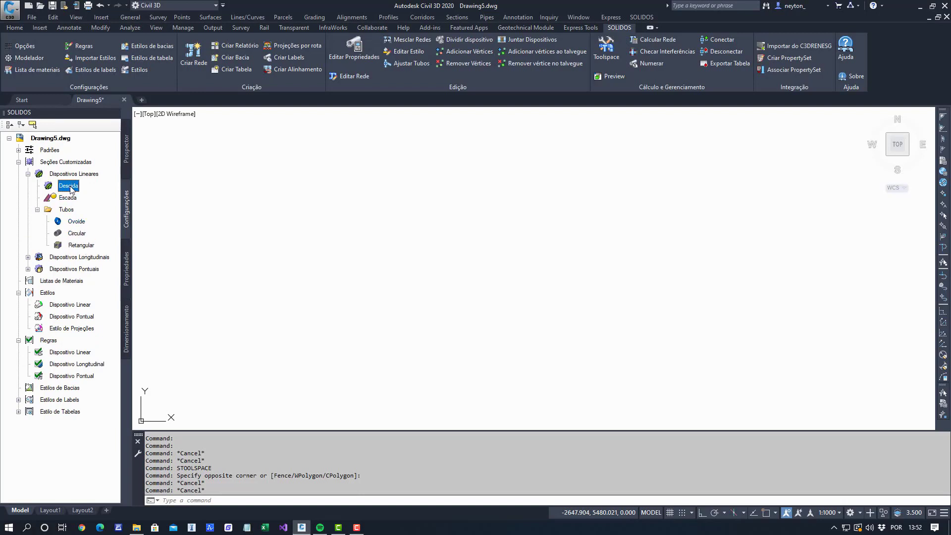
pyautogui.doubleClick(70, 186)
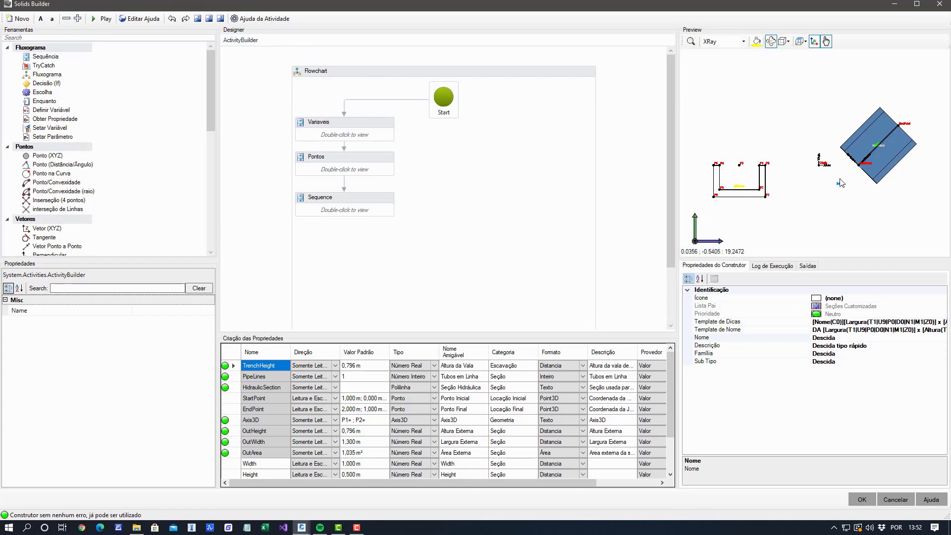
pyautogui.moveTo(836, 218); pyautogui.dragTo(849, 192)
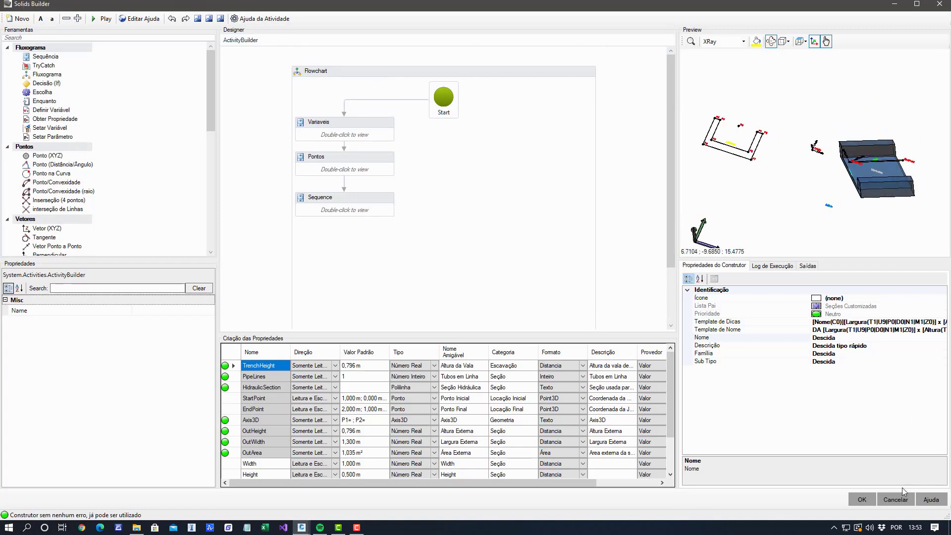
pyautogui.click(895, 499)
pyautogui.click(511, 297)
pyautogui.click(862, 499)
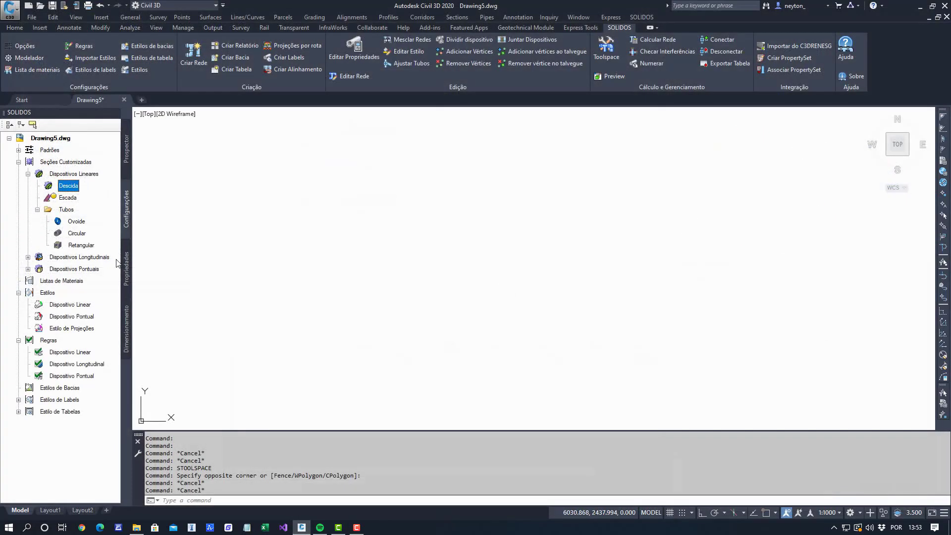
# Examine the Retangular tube's flowchart and 3D preview in the Solids Builder, and close it without keeping changes.
pyautogui.click(84, 245)
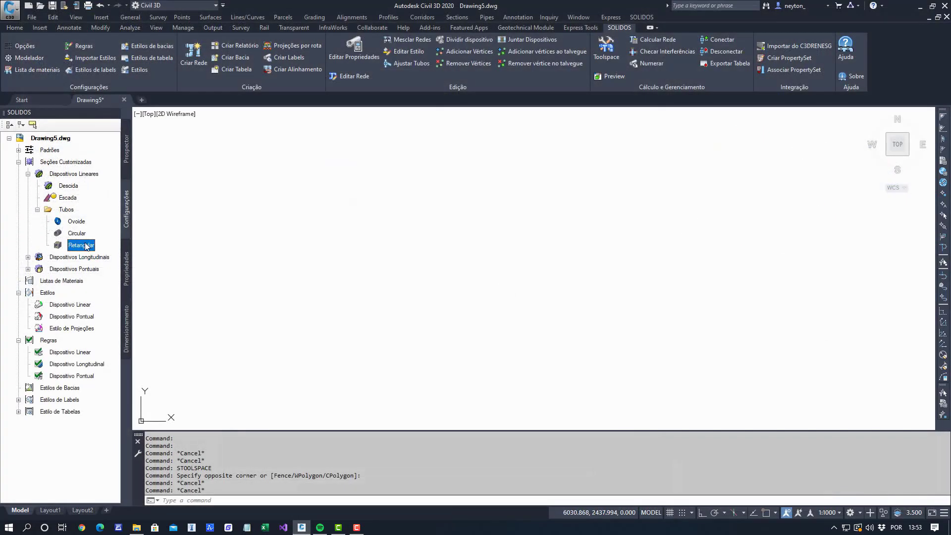
pyautogui.doubleClick(85, 245)
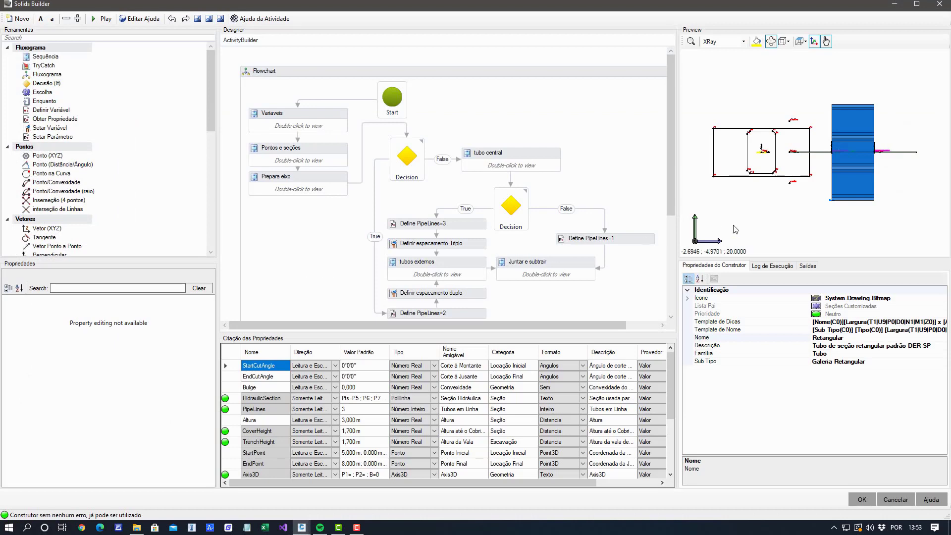
pyautogui.moveTo(748, 201); pyautogui.dragTo(832, 218)
pyautogui.scroll(5, 831, 218)
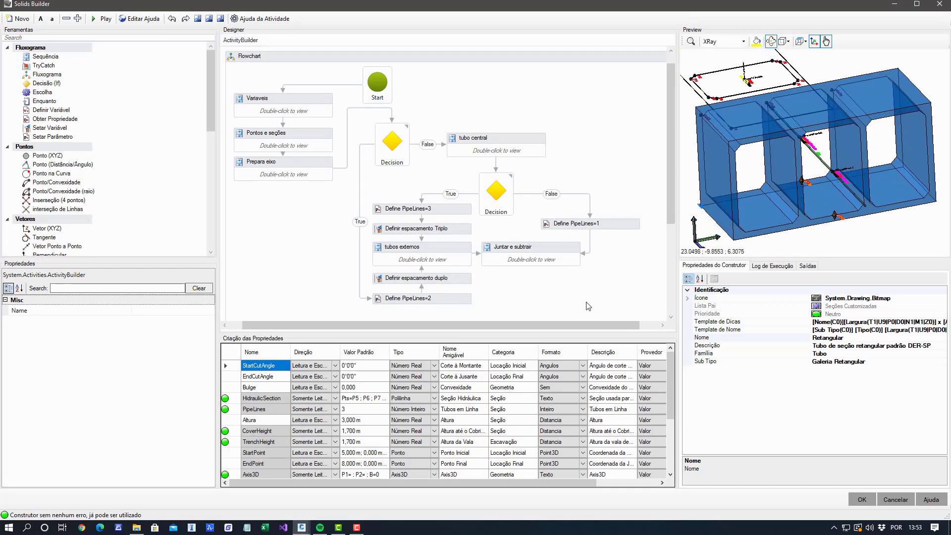
pyautogui.moveTo(494, 216)
pyautogui.moveTo(402, 156)
pyautogui.click(895, 499)
pyautogui.click(477, 297)
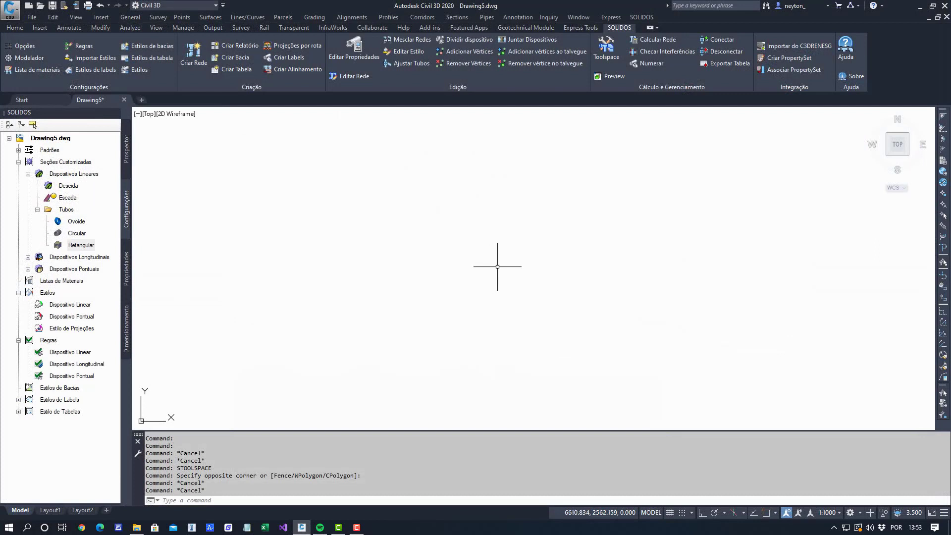
# Collapse Seções Customizadas, Estilos and Regras, and create a new list under Listas de Materiais.
pyautogui.click(18, 162)
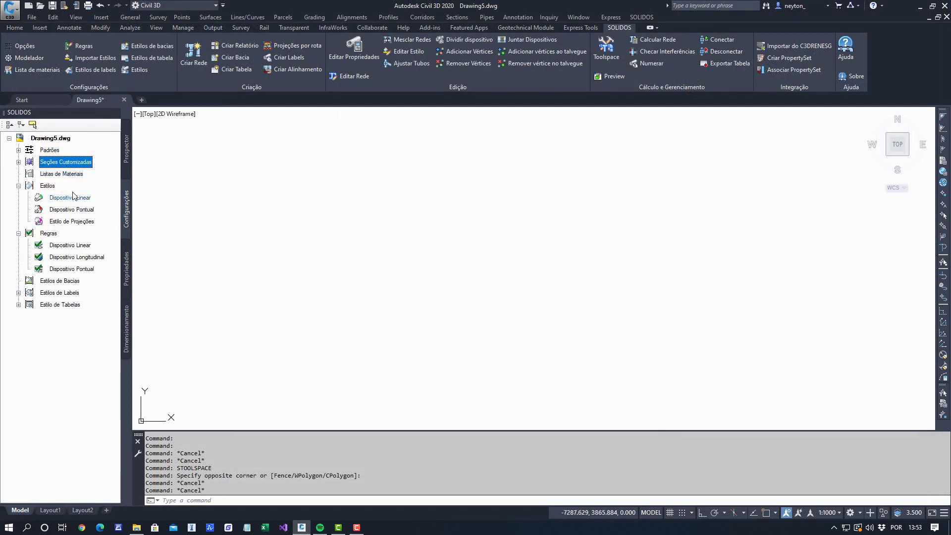
pyautogui.click(18, 186)
pyautogui.click(19, 197)
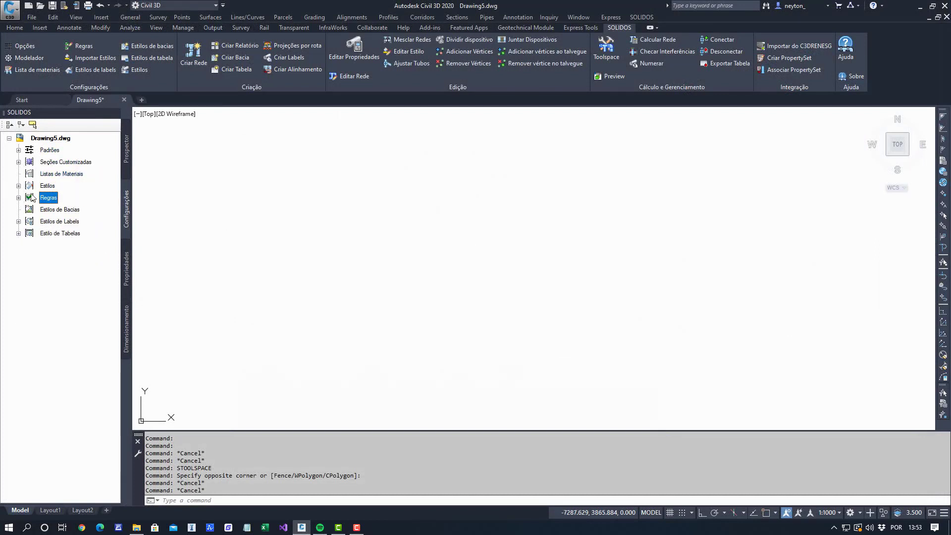
pyautogui.click(66, 177)
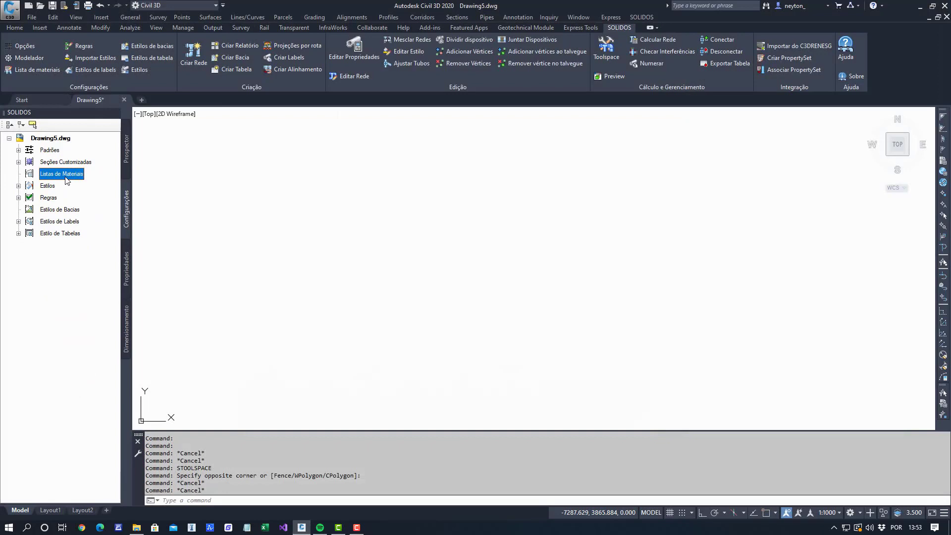
pyautogui.rightClick(67, 179)
pyautogui.click(101, 186)
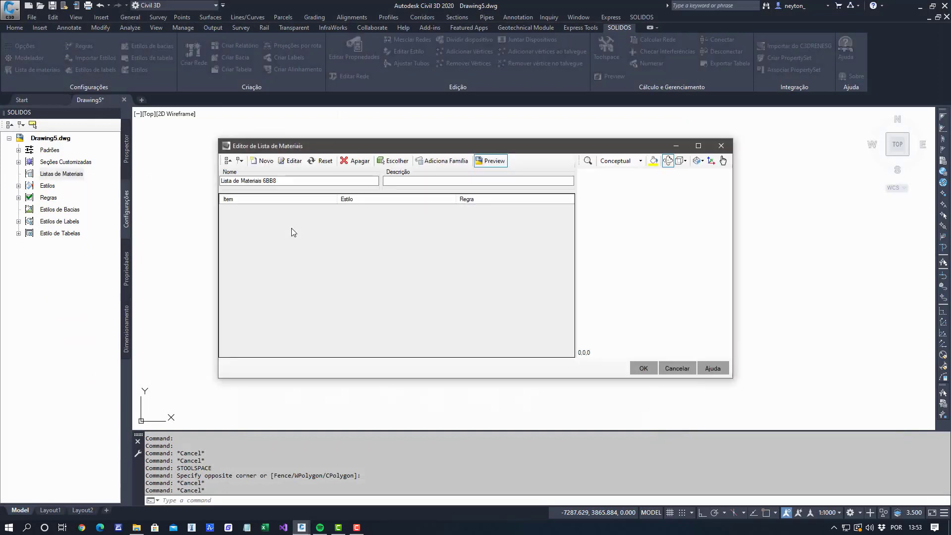
# Add the Escada, Descida, Poço de Visita, ALA, Boca de Lobo, Tubo and Canaleta families to the materials list.
pyautogui.click(451, 163)
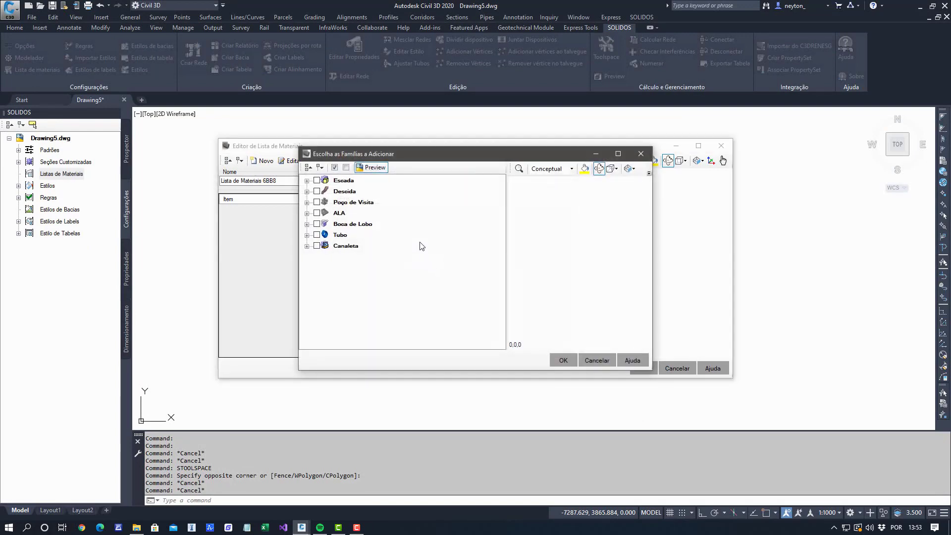
pyautogui.click(347, 184)
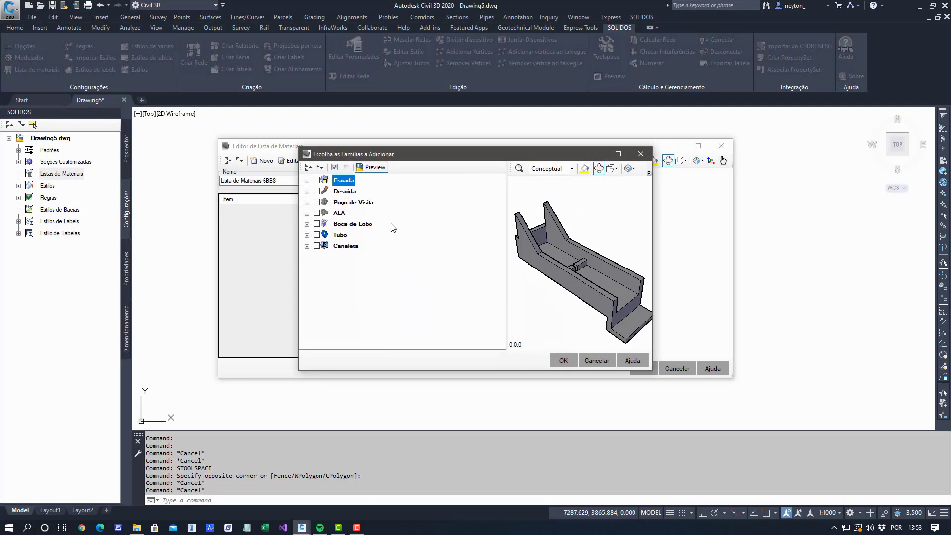
pyautogui.click(335, 214)
pyautogui.click(317, 214)
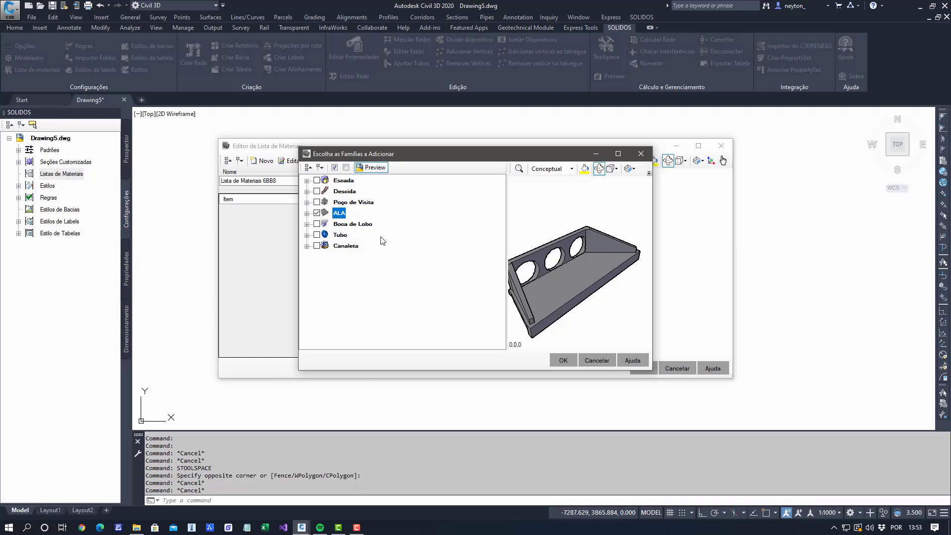
pyautogui.click(349, 225)
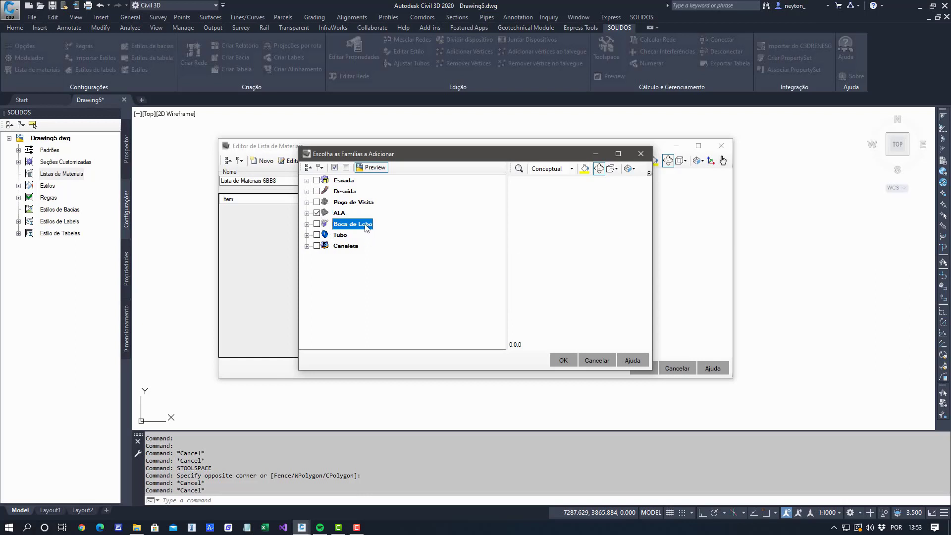
pyautogui.click(317, 235)
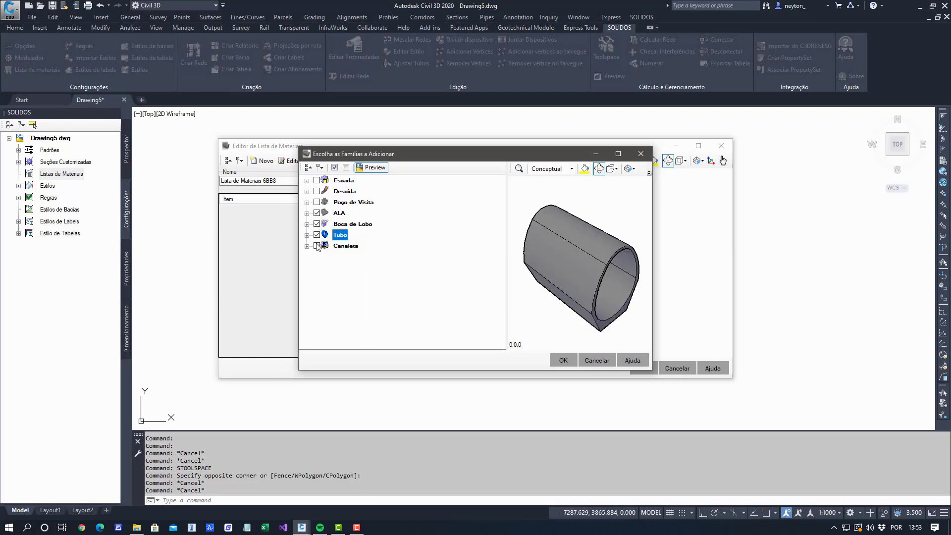
pyautogui.click(316, 246)
pyautogui.click(317, 181)
pyautogui.click(317, 191)
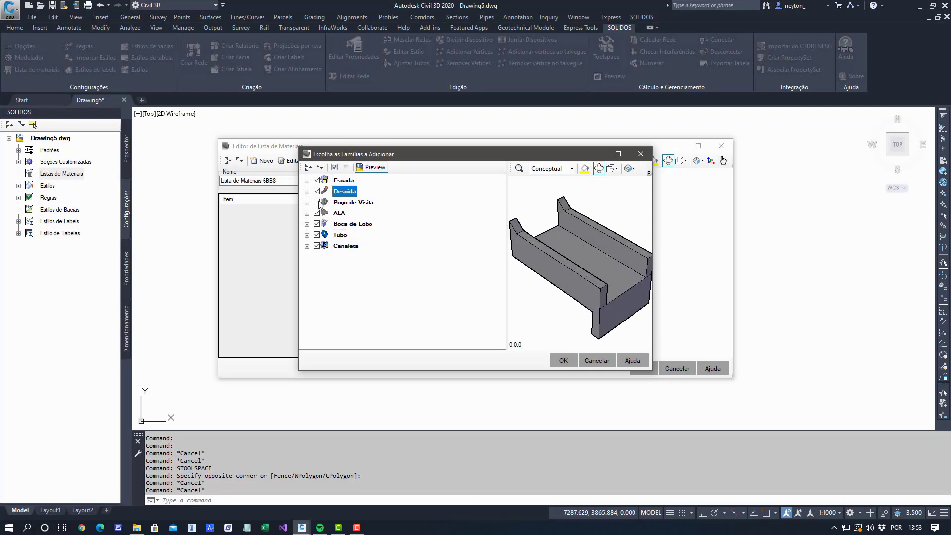
pyautogui.click(317, 202)
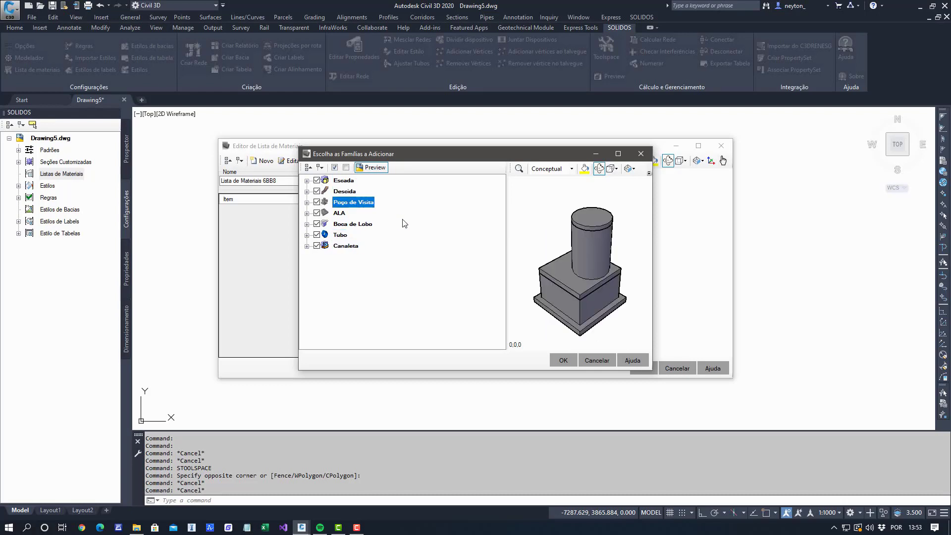
pyautogui.click(563, 360)
# Widen the Item column and preview the Saída no Terreno and Saída em Valeta items under Escada.
pyautogui.scroll(1, 284, 280)
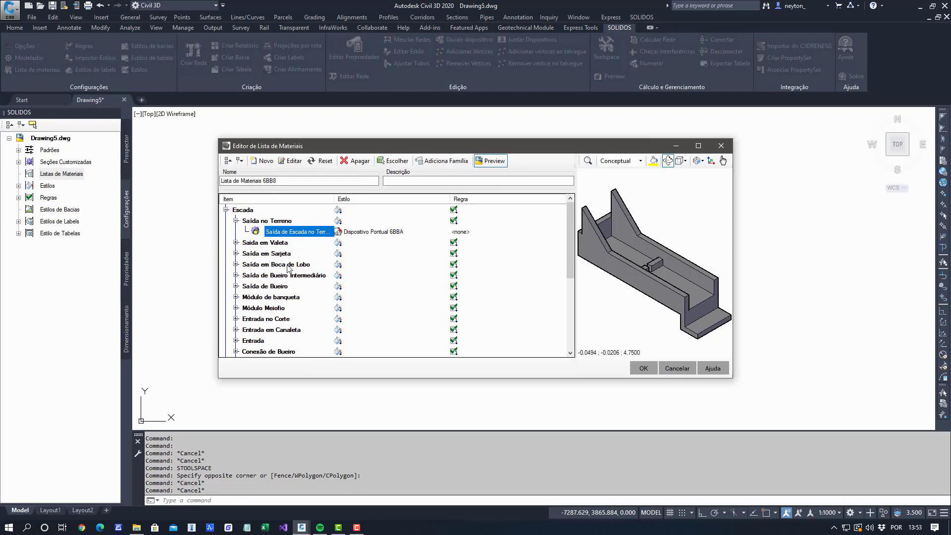
pyautogui.scroll(-5, 292, 298)
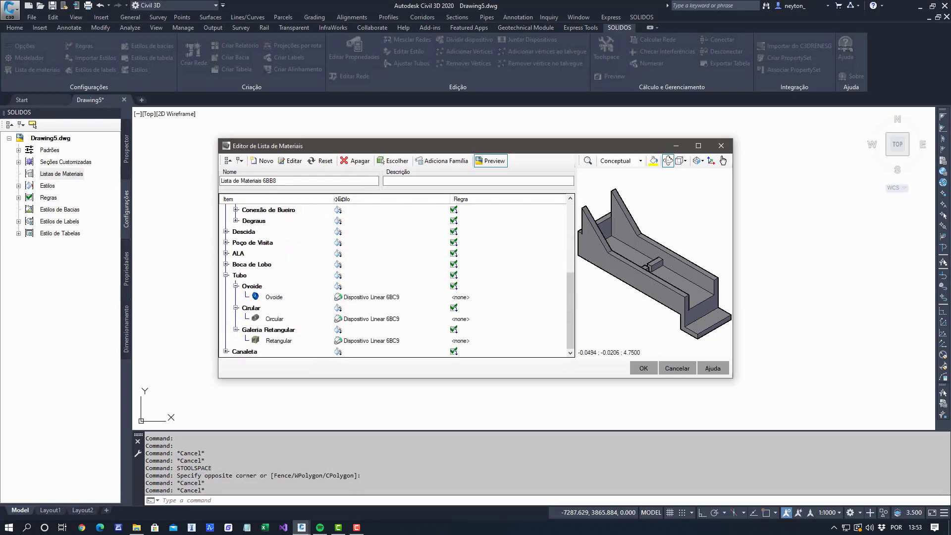
pyautogui.moveTo(341, 199); pyautogui.dragTo(378, 198)
pyautogui.scroll(5, 314, 289)
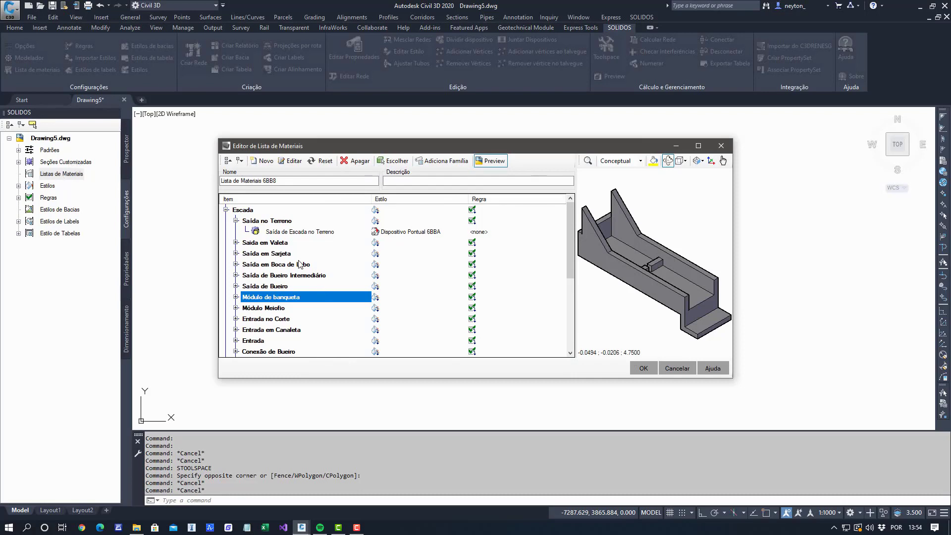
pyautogui.click(327, 232)
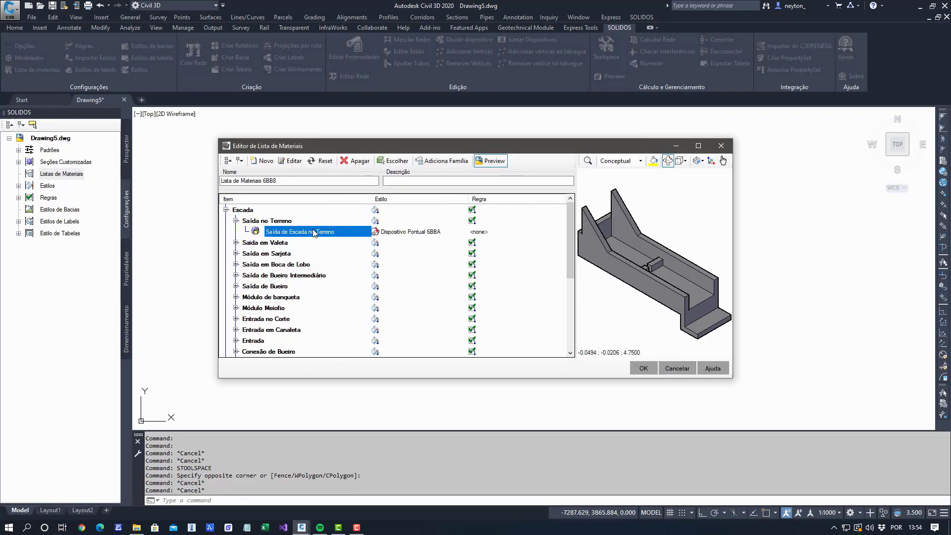
pyautogui.click(235, 242)
pyautogui.click(295, 254)
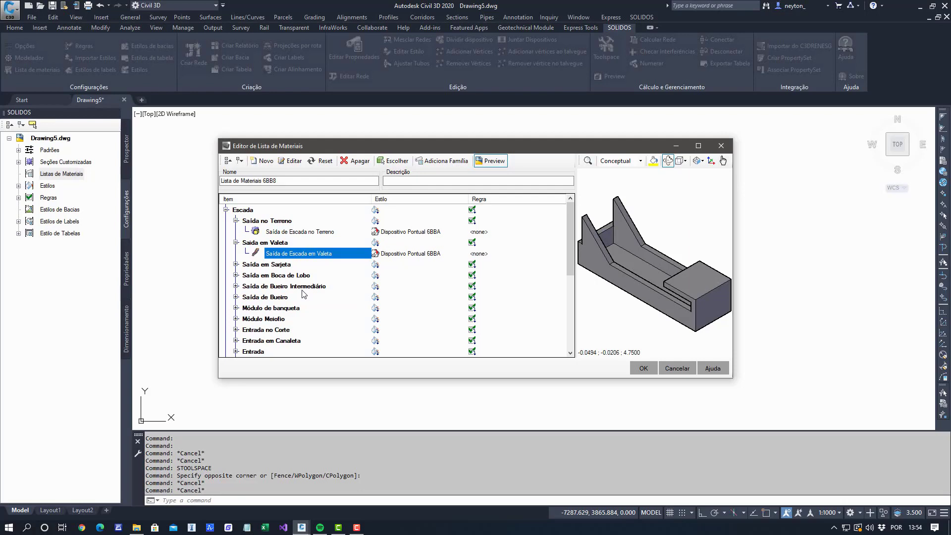
# Reset the names of all items in the materials list, from Escada through Canaleta.
pyautogui.click(249, 209)
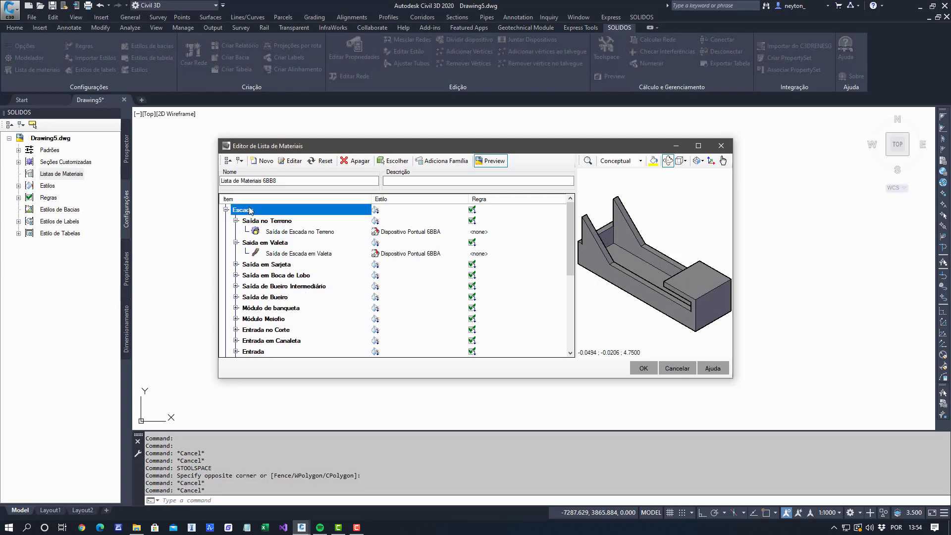
pyautogui.scroll(-5, 294, 267)
pyautogui.keyDown('shift'); pyautogui.click(260, 351); pyautogui.keyUp('shift')
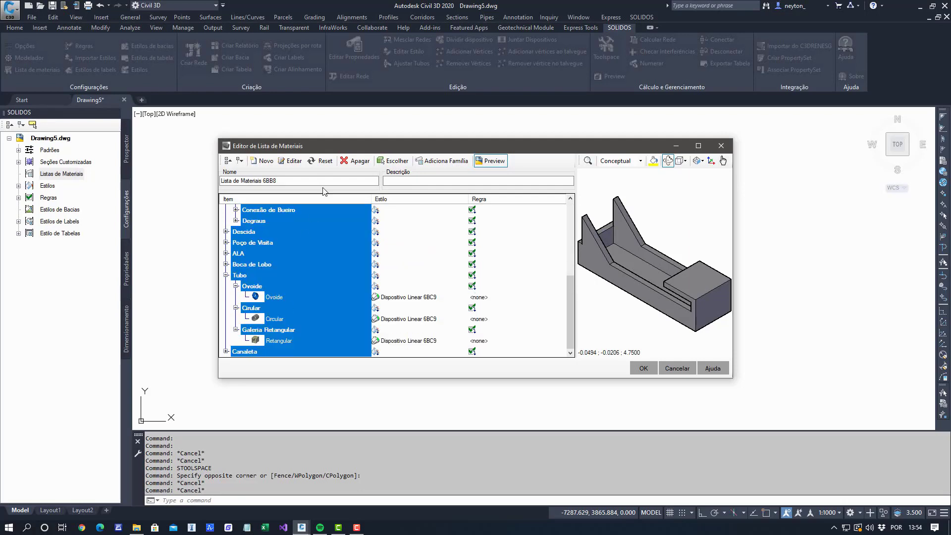
pyautogui.scroll(2, 307, 282)
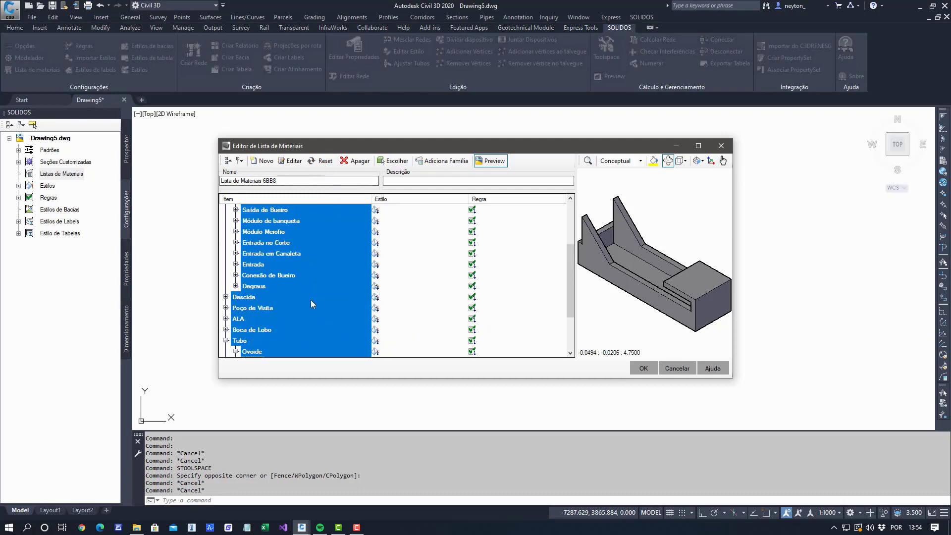
pyautogui.scroll(3, 311, 302)
# Compare the 3D previews of the SET 100 cm and SEV 100 cm items.
pyautogui.click(300, 232)
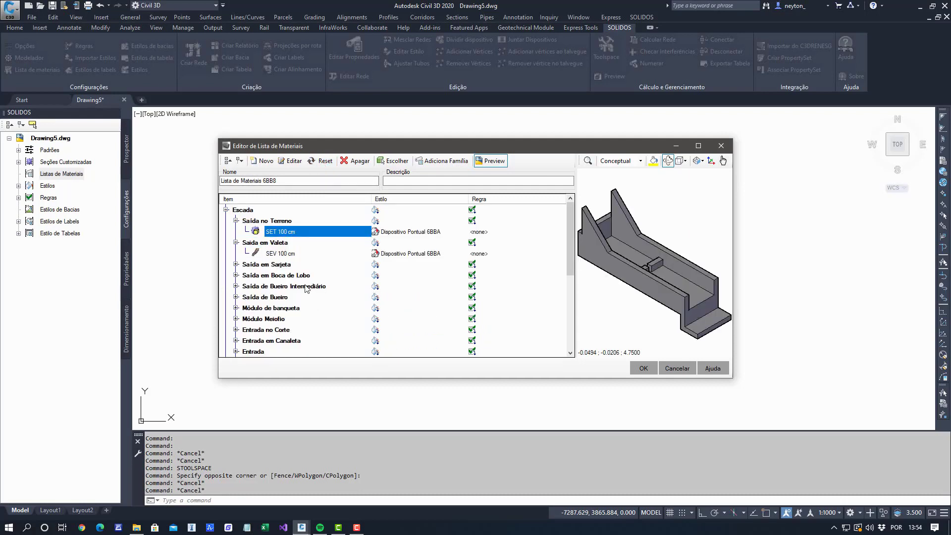
pyautogui.click(294, 262)
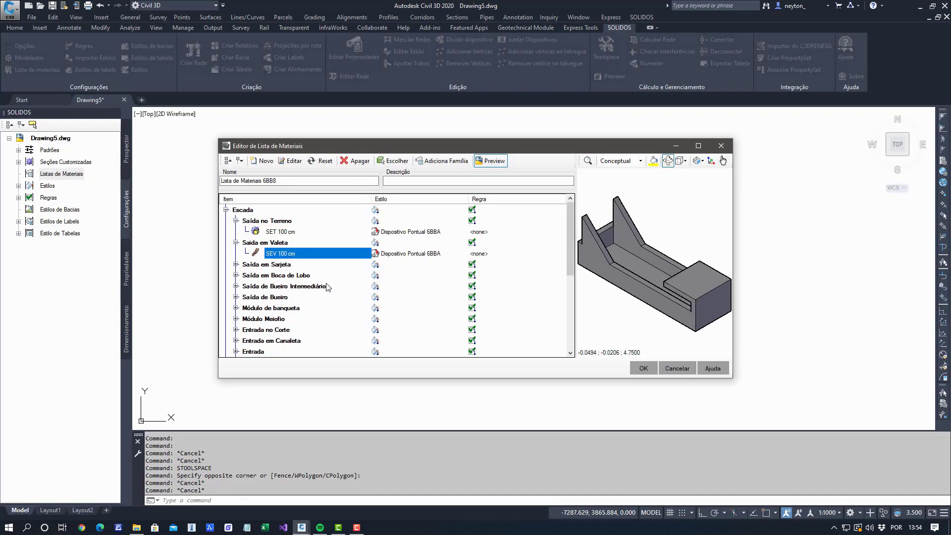
pyautogui.click(297, 232)
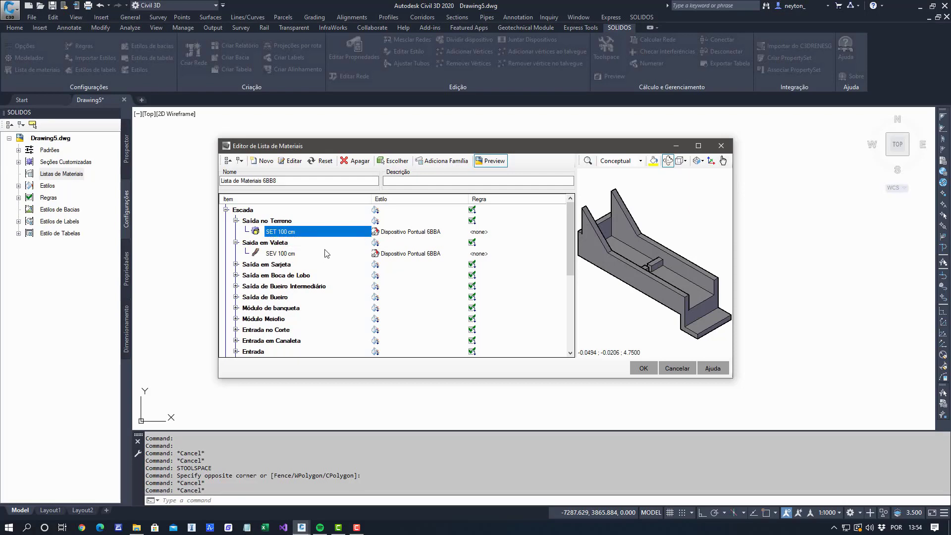
# Check the items under Saída em Sarjeta, Saída em Boca de Lobo and Saída de Bueiro Intermediário, and save the materials list.
pyautogui.click(236, 265)
pyautogui.click(236, 286)
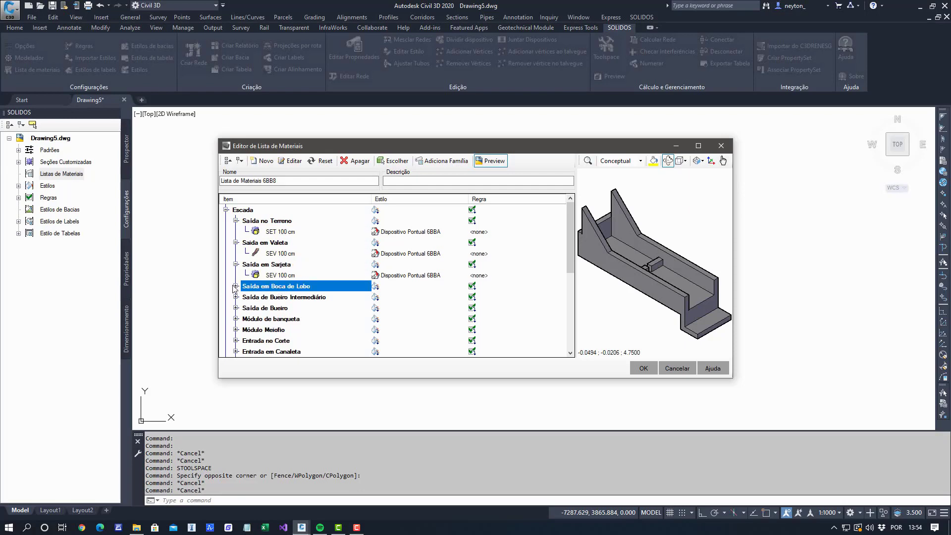
pyautogui.click(236, 308)
pyautogui.scroll(-5, 236, 311)
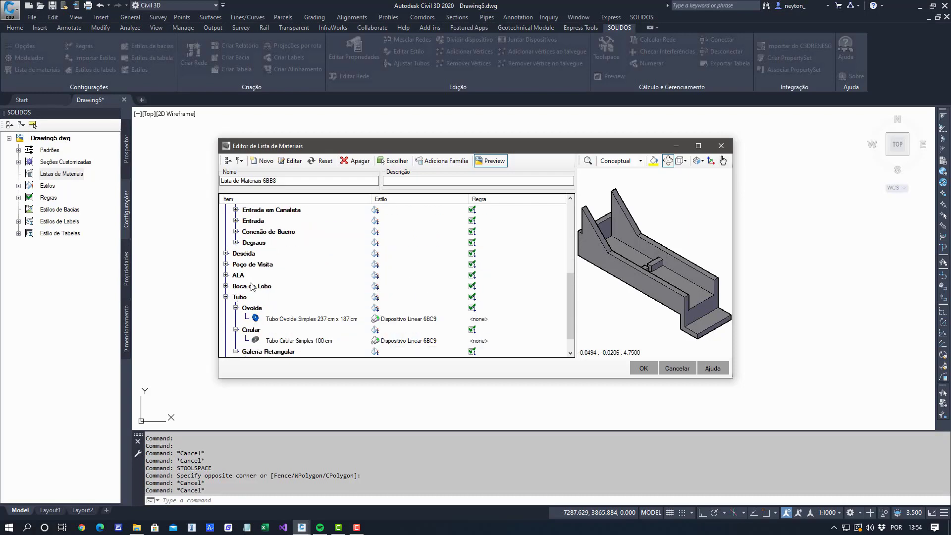
pyautogui.scroll(2, 263, 297)
pyautogui.scroll(3, 303, 287)
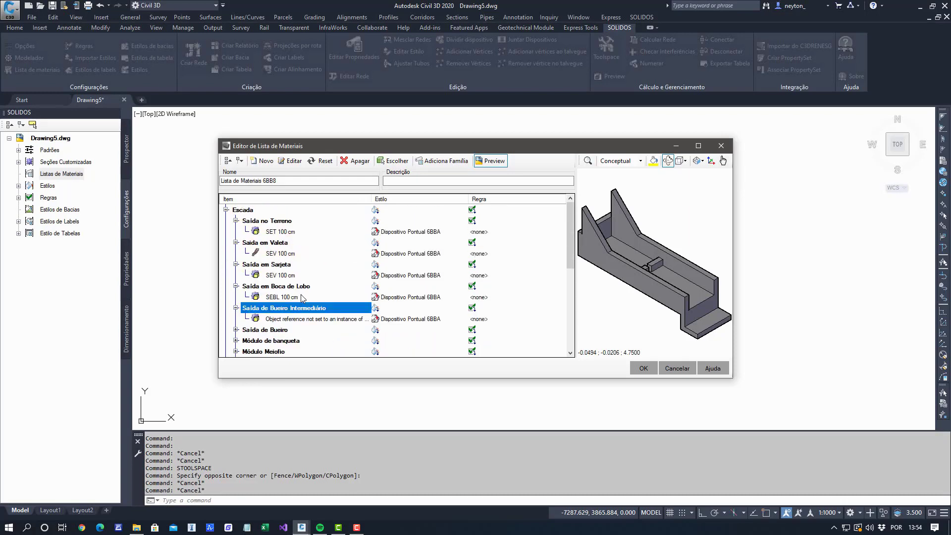
pyautogui.click(307, 320)
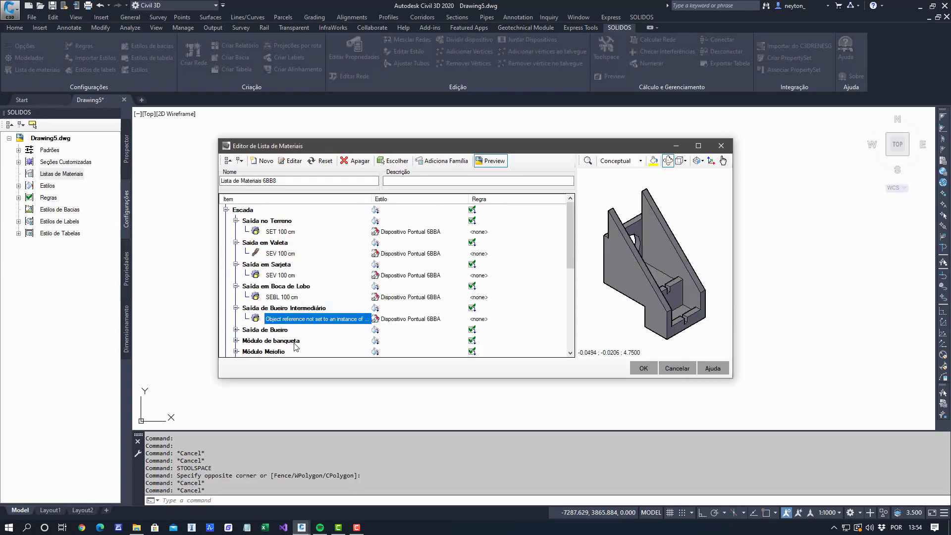
pyautogui.scroll(-2, 296, 346)
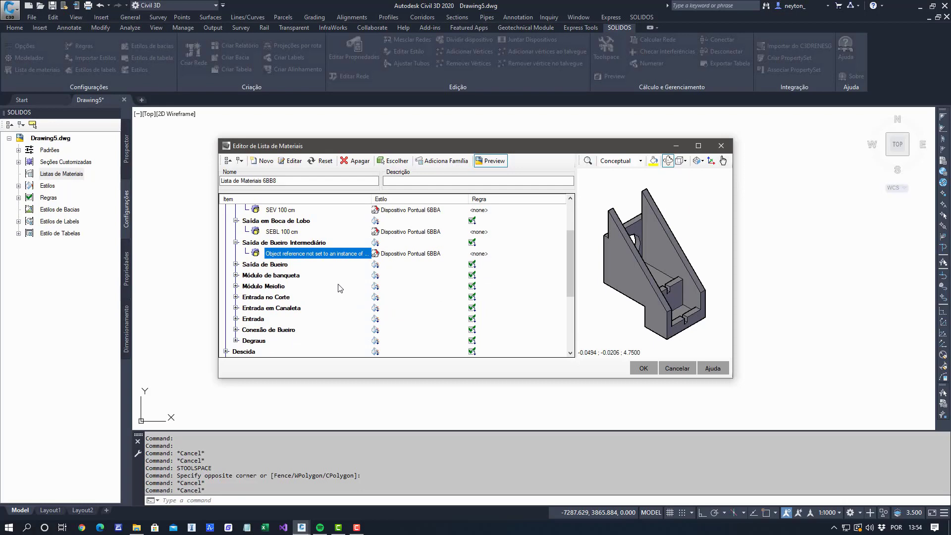
pyautogui.click(645, 368)
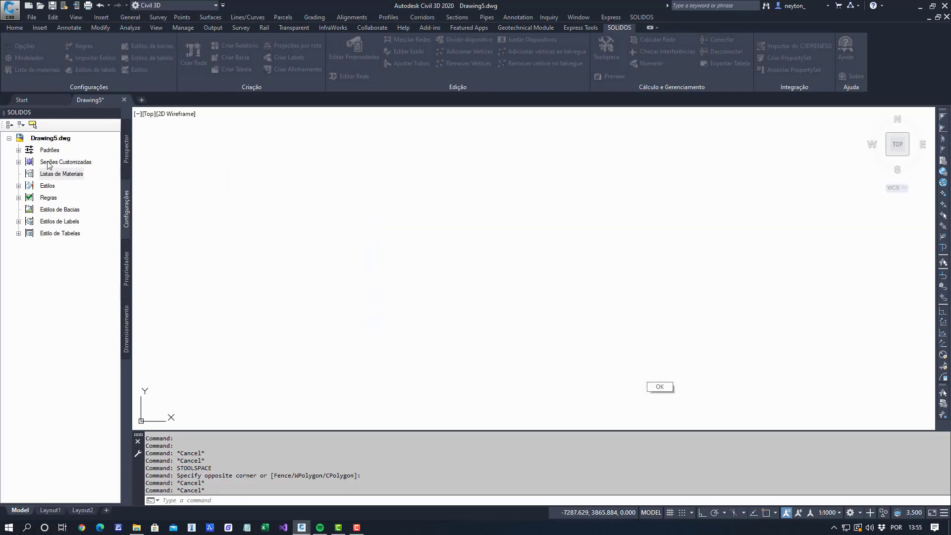
# Open Saída de Bueiro Intermediário from the Escada group of Dispositivos Pontuais in the Solids Builder, widening the toolspace to read the section names.
pyautogui.click(19, 162)
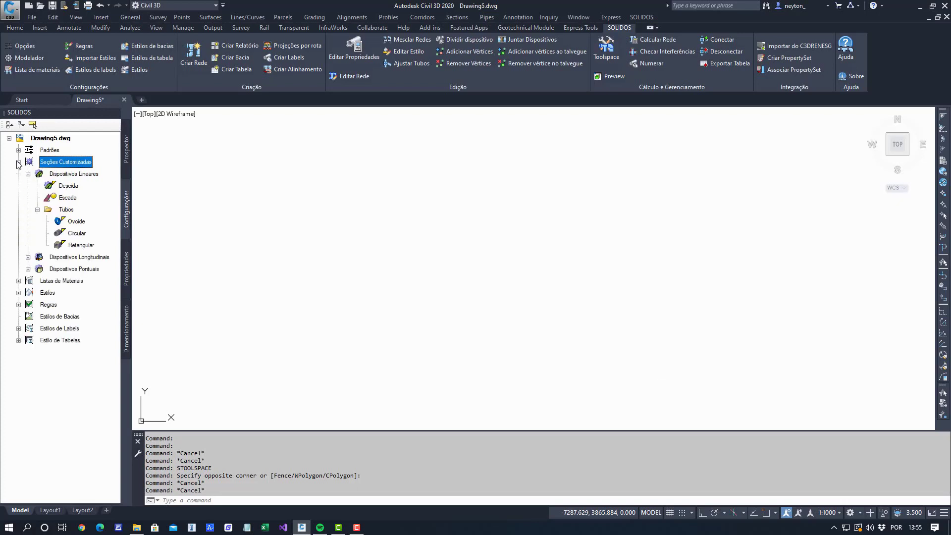
pyautogui.click(27, 270)
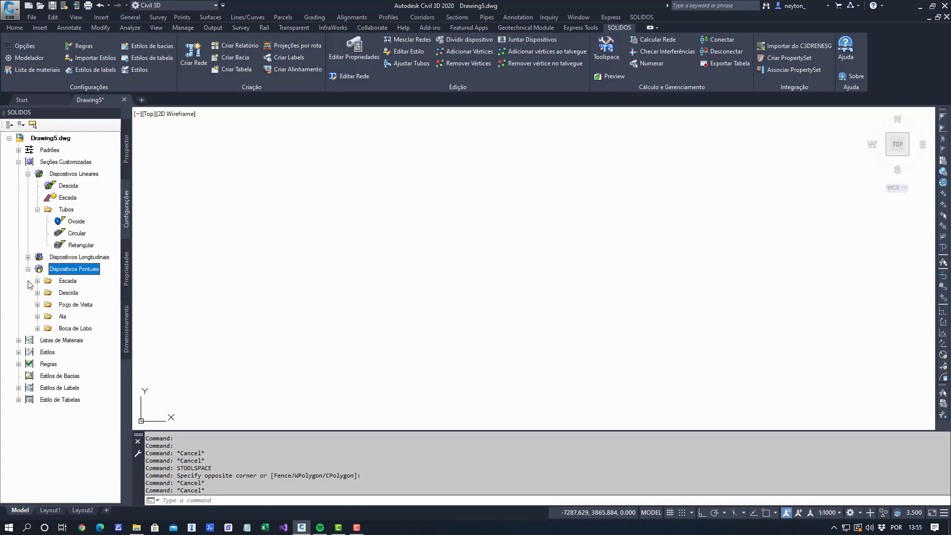
pyautogui.click(38, 281)
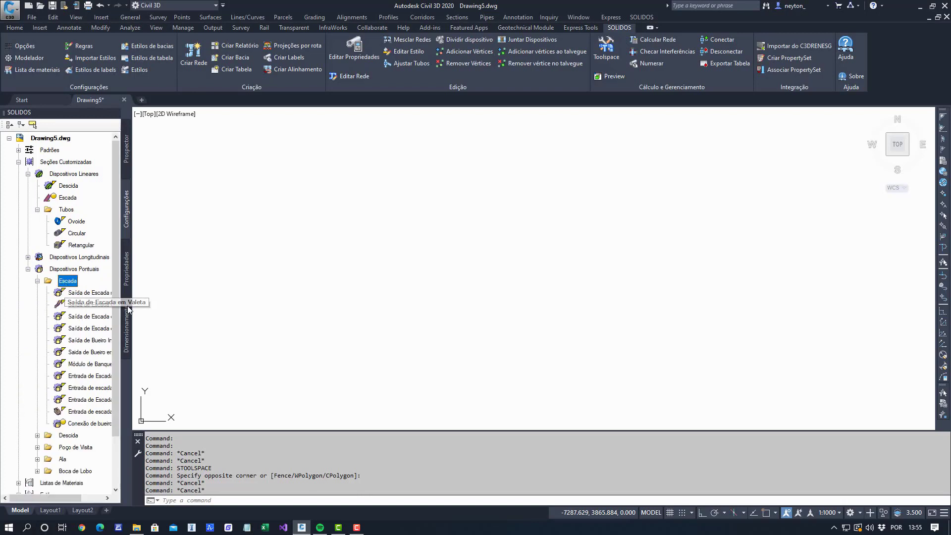
pyautogui.moveTo(128, 308); pyautogui.dragTo(280, 307)
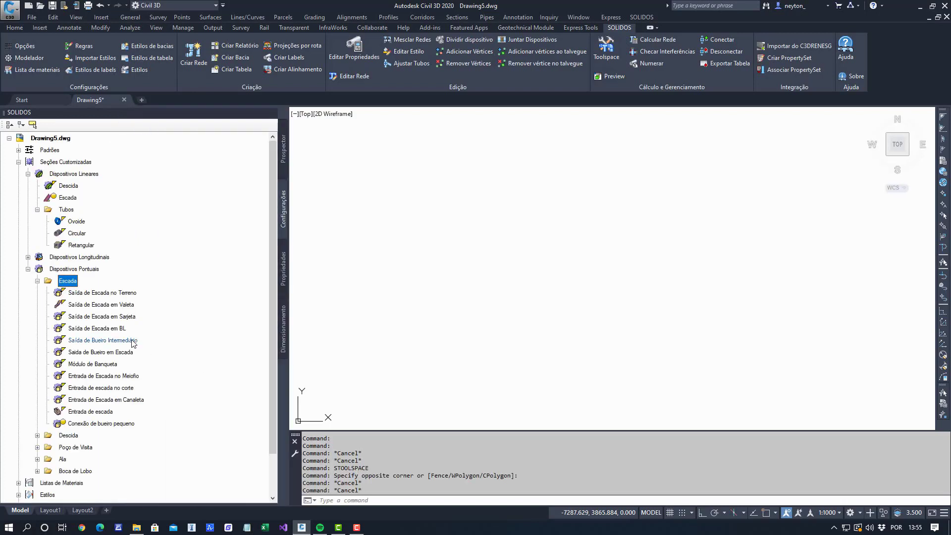
pyautogui.click(114, 340)
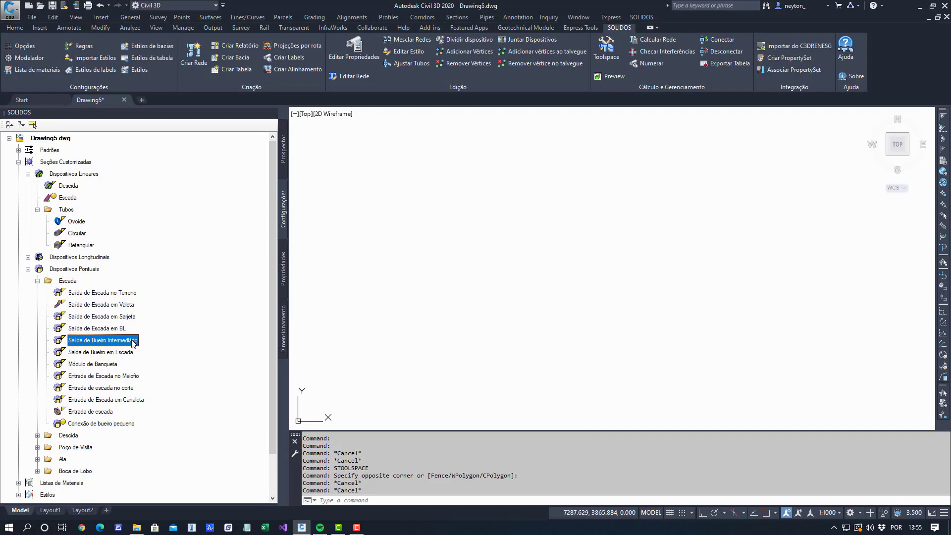
pyautogui.doubleClick(114, 341)
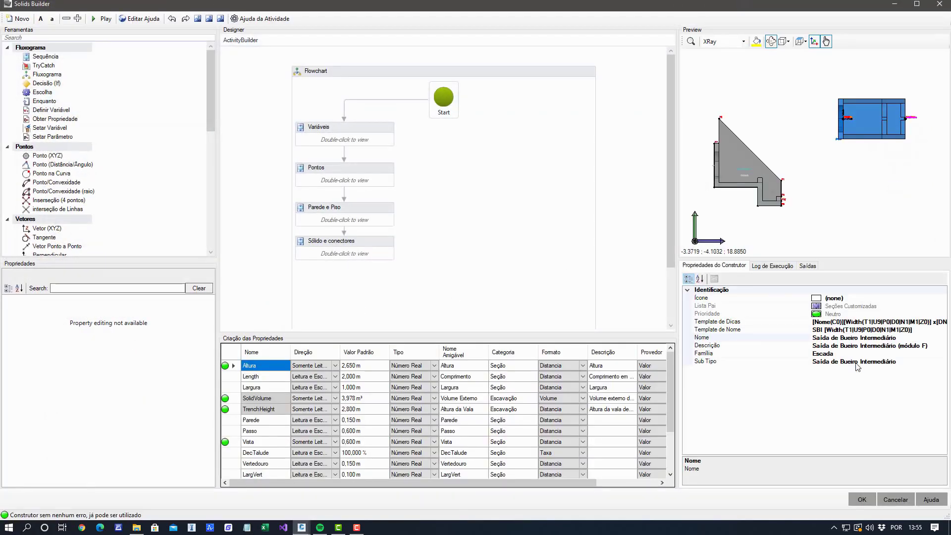
# Replace the Width field in Saída de Bueiro Intermediário's name template with the section property Largura in cm with 0 decimals, and save the section.
pyautogui.click(731, 338)
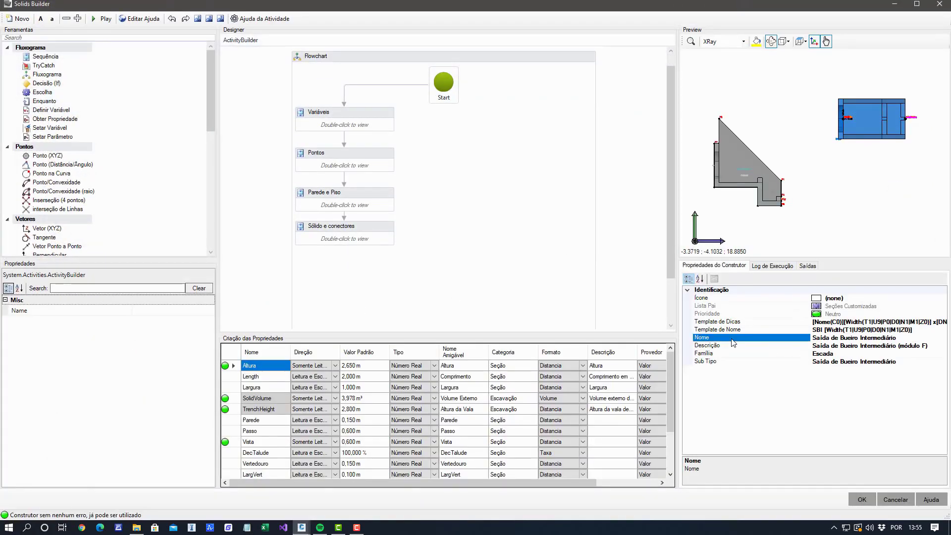
pyautogui.click(743, 329)
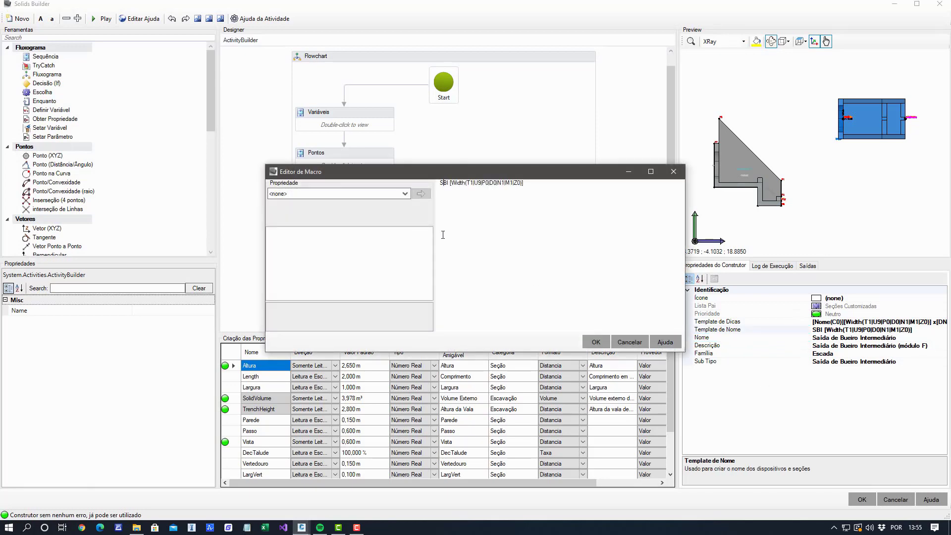
pyautogui.moveTo(449, 183); pyautogui.dragTo(479, 199)
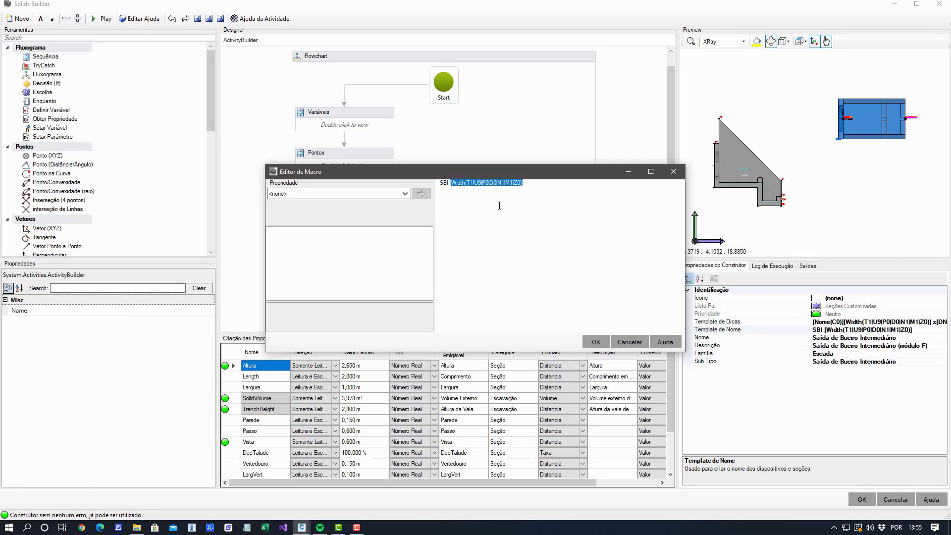
pyautogui.click(395, 194)
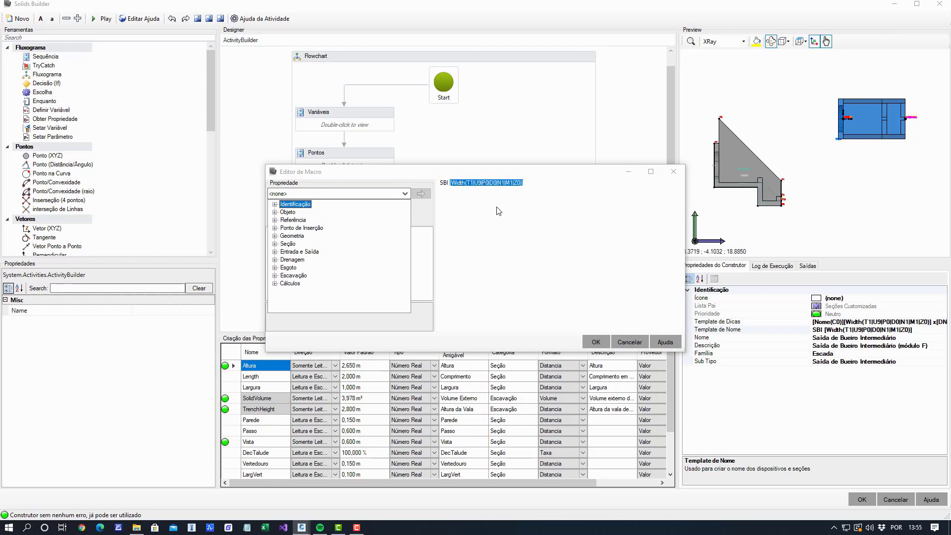
pyautogui.click(274, 244)
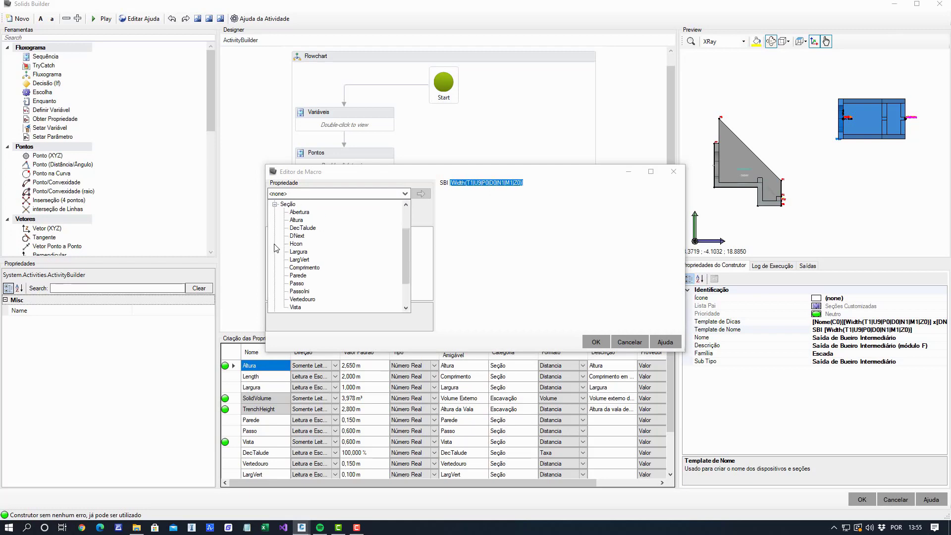
pyautogui.click(312, 253)
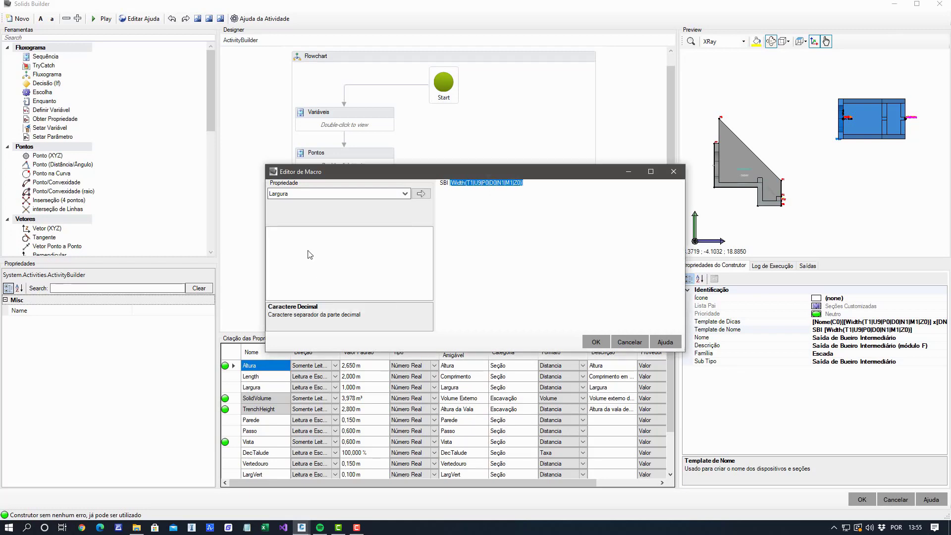
pyautogui.click(374, 246)
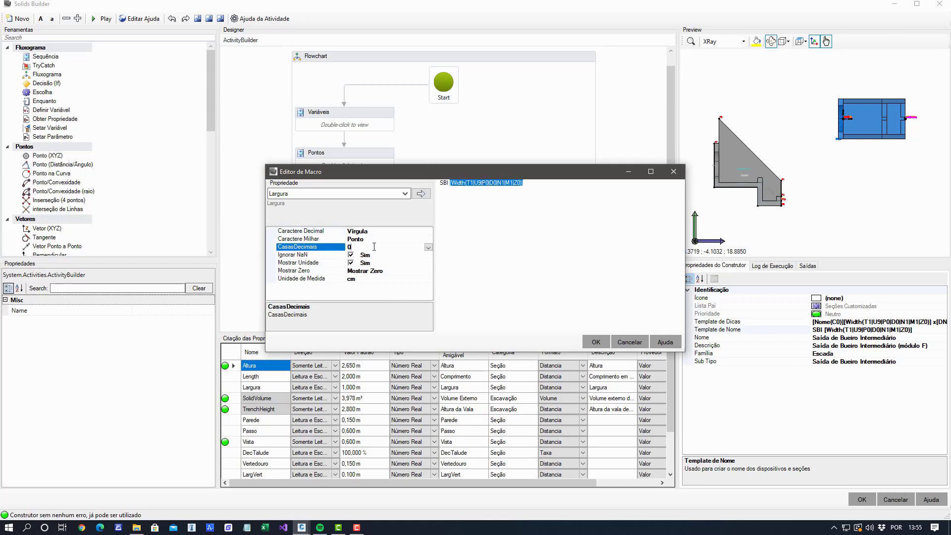
pyautogui.click(373, 279)
pyautogui.click(422, 194)
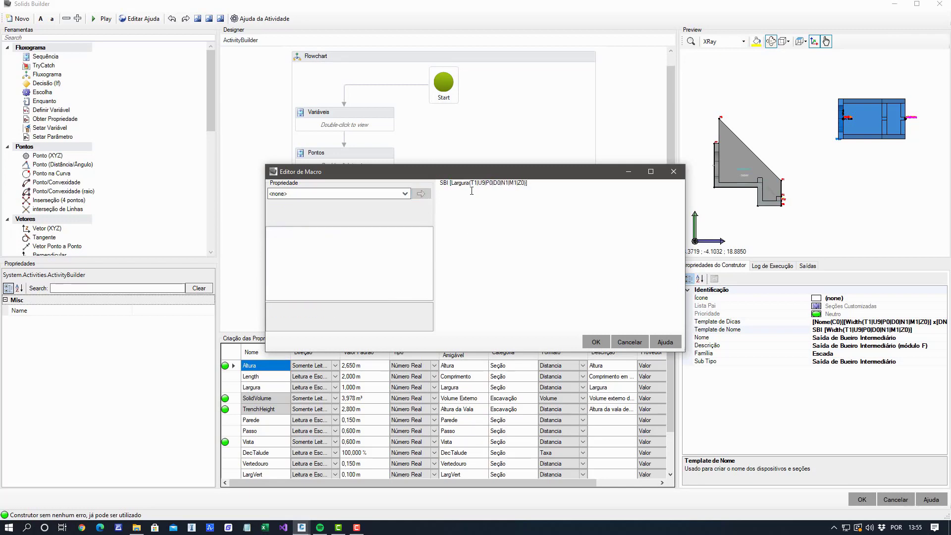
pyautogui.click(499, 211)
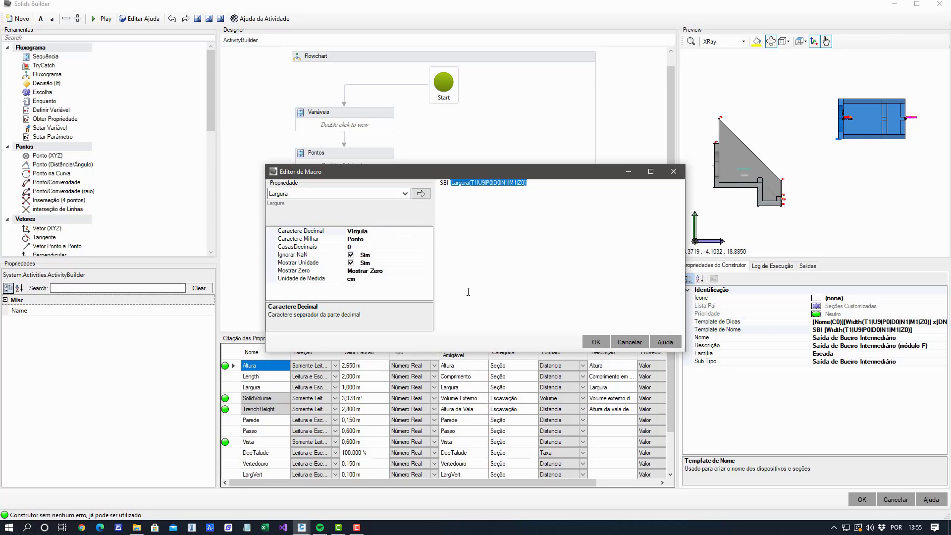
pyautogui.click(595, 342)
pyautogui.click(861, 499)
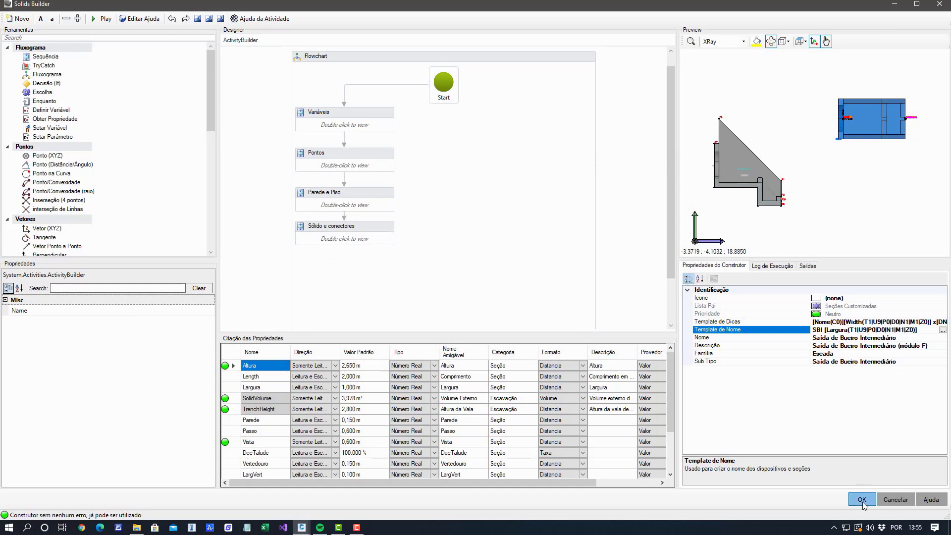
# Find the badly named items under Listas de Materiais and open Lista de Materiais 6BB8 for editing.
pyautogui.click(28, 268)
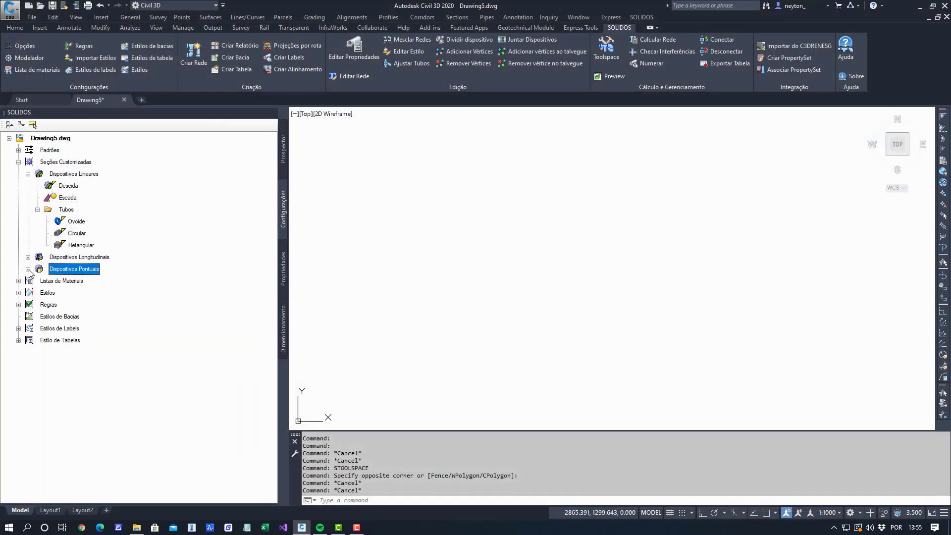
pyautogui.click(18, 281)
pyautogui.scroll(-3, 190, 274)
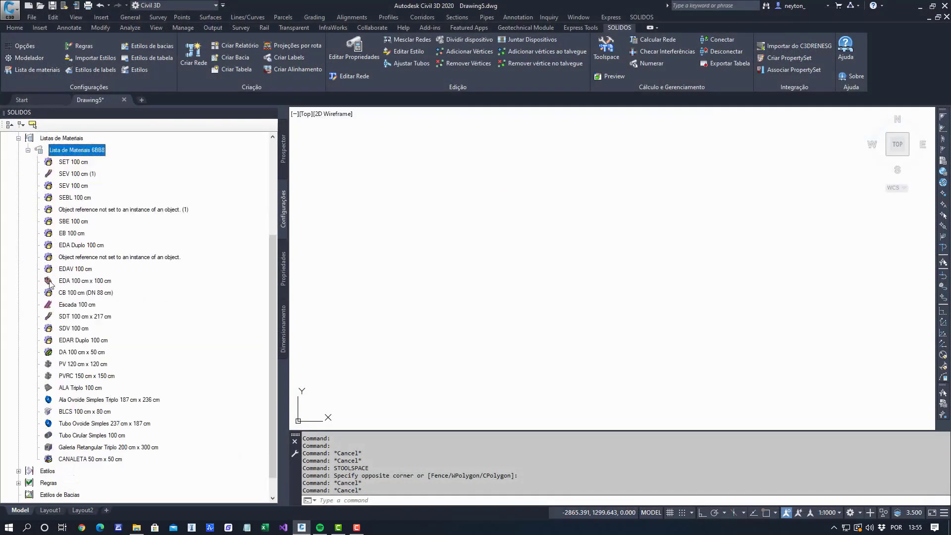
pyautogui.scroll(3, 189, 274)
pyautogui.click(135, 293)
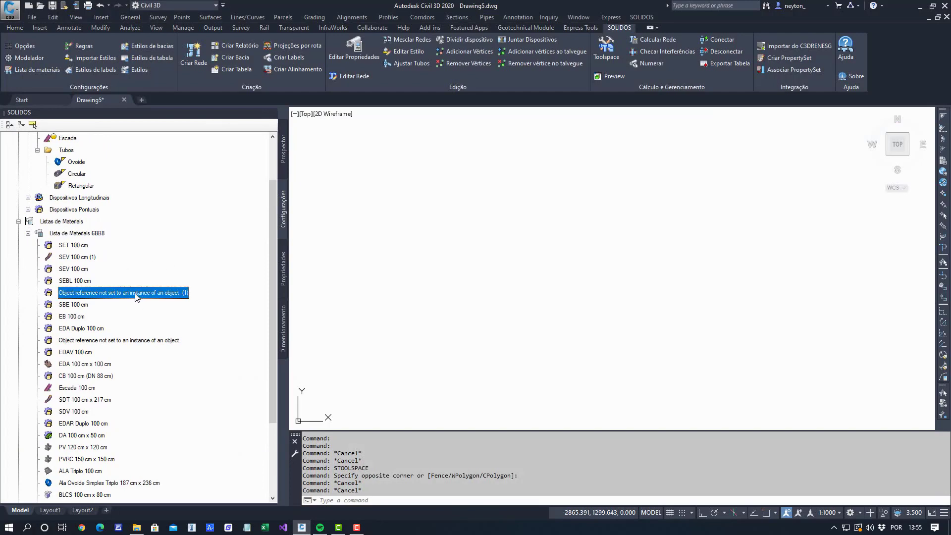
pyautogui.click(130, 345)
pyautogui.rightClick(82, 233)
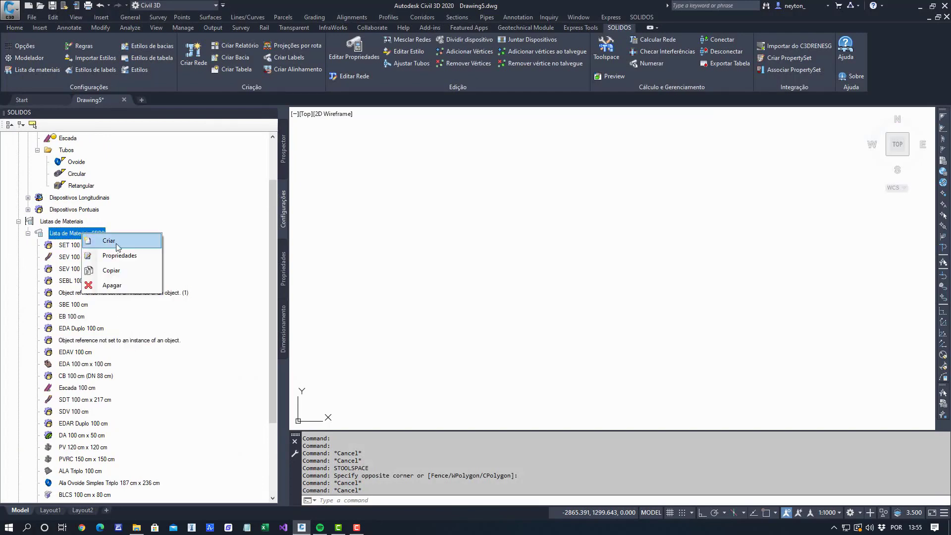
pyautogui.click(127, 255)
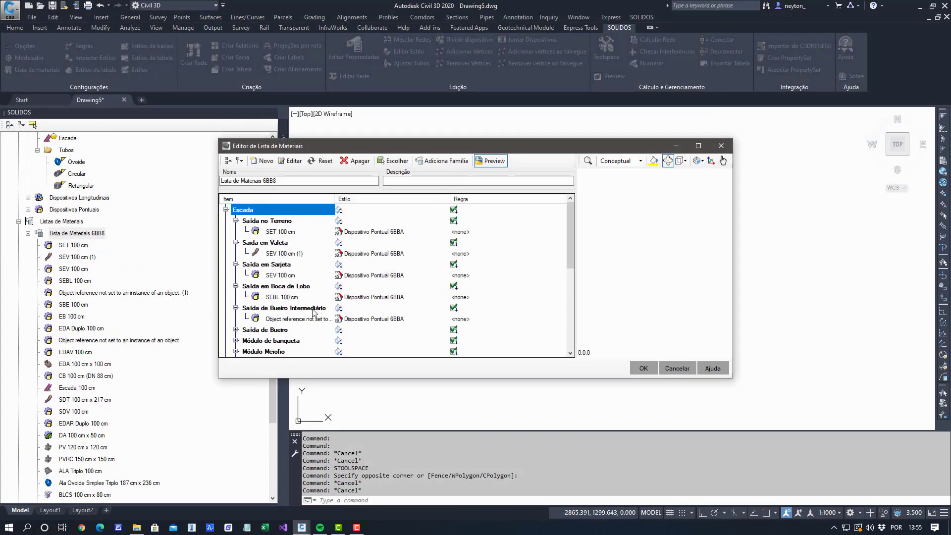
# Reset the name of the item under Saída de Bueiro Intermediário in the materials list.
pyautogui.click(307, 320)
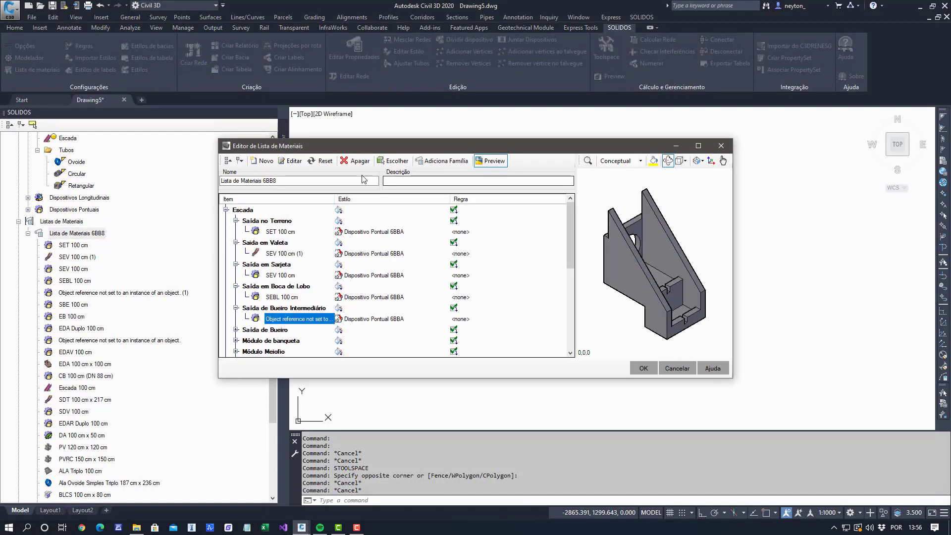
pyautogui.click(317, 161)
pyautogui.click(298, 329)
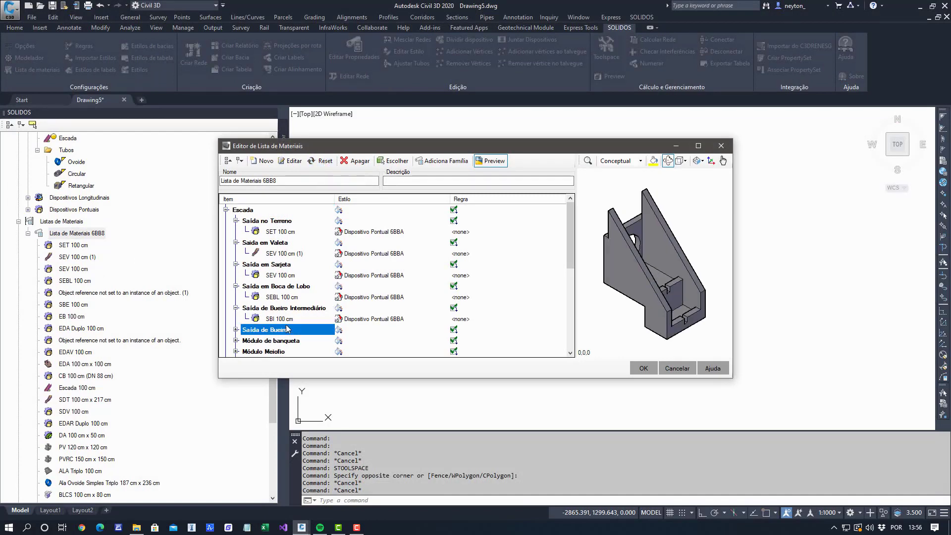
pyautogui.click(287, 320)
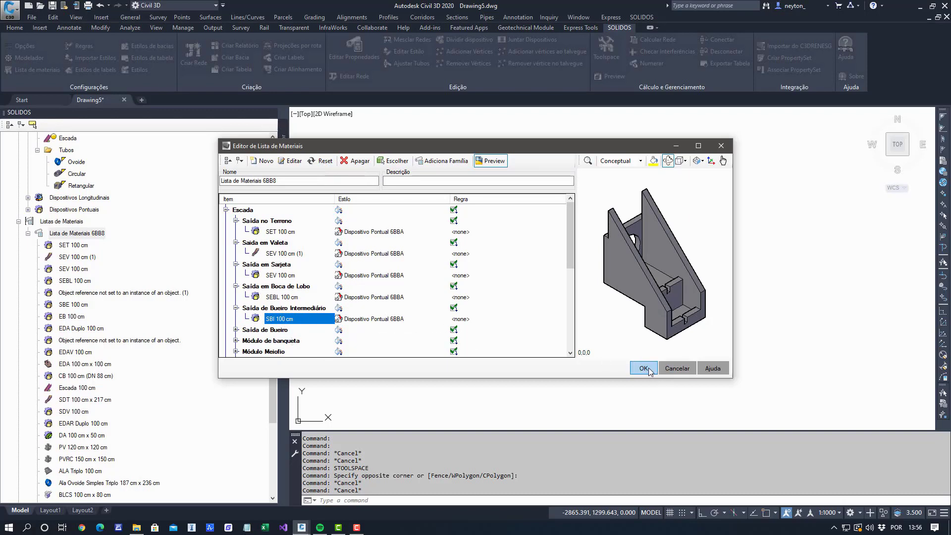
# Expand all groups of the materials list, check the item under Entrada no Corte, and save the list.
pyautogui.scroll(-8, 237, 313)
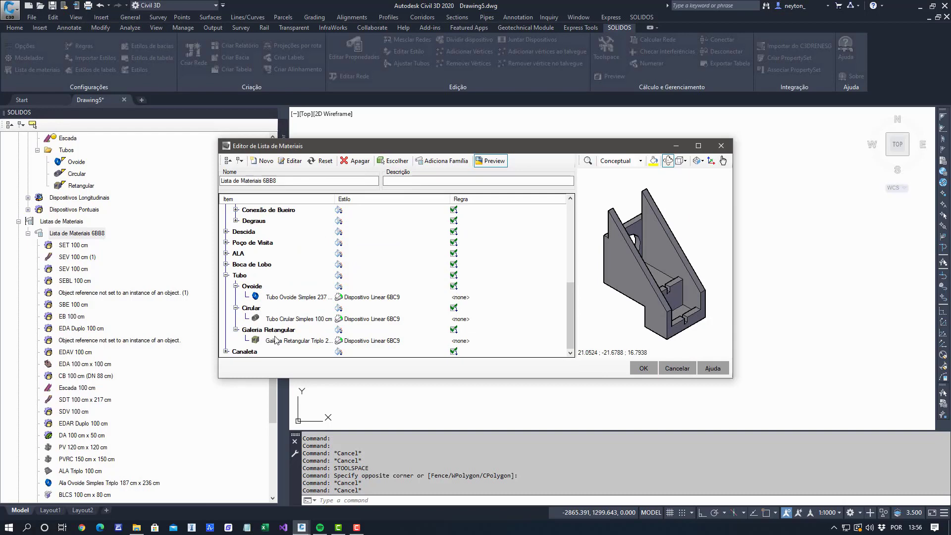
pyautogui.scroll(5, 229, 269)
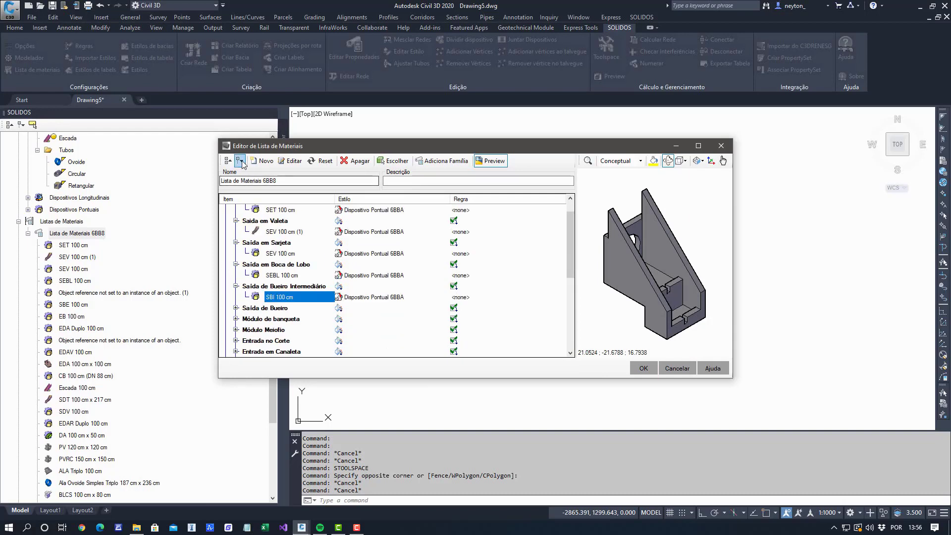
pyautogui.scroll(-4, 262, 271)
pyautogui.scroll(-5, 266, 271)
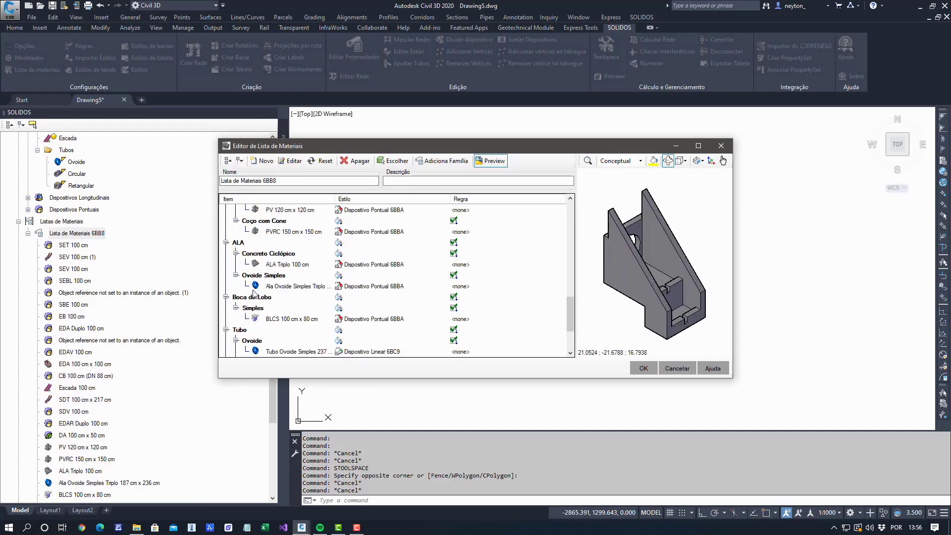
pyautogui.scroll(5, 241, 308)
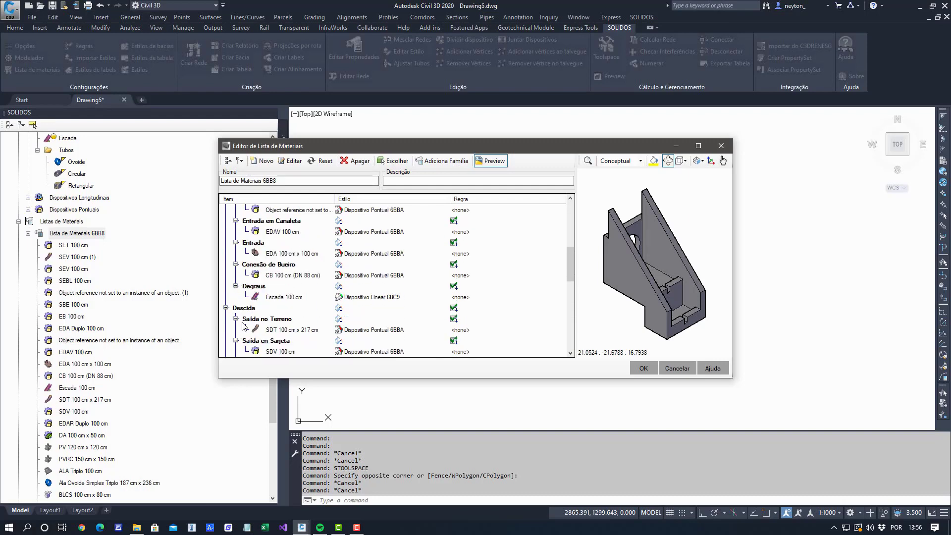
pyautogui.click(290, 244)
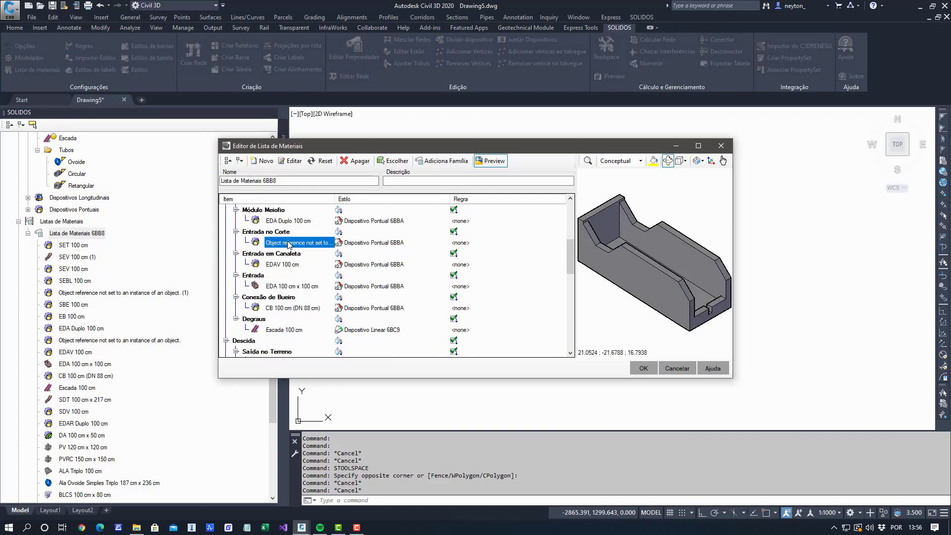
pyautogui.click(643, 368)
# Open Entrada de escada no corte from the Escada group of Dispositivos Pontuais in the Solids Builder.
pyautogui.scroll(2, 132, 218)
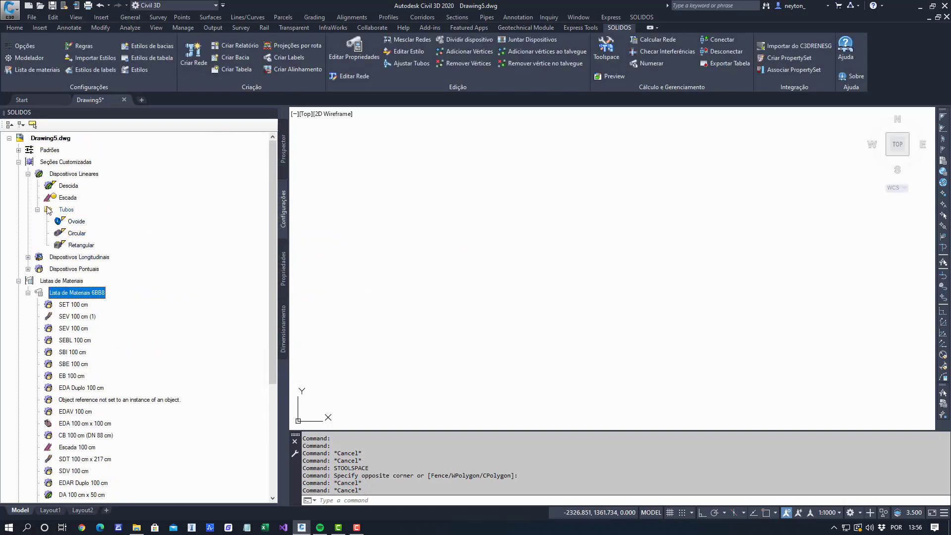
pyautogui.click(38, 210)
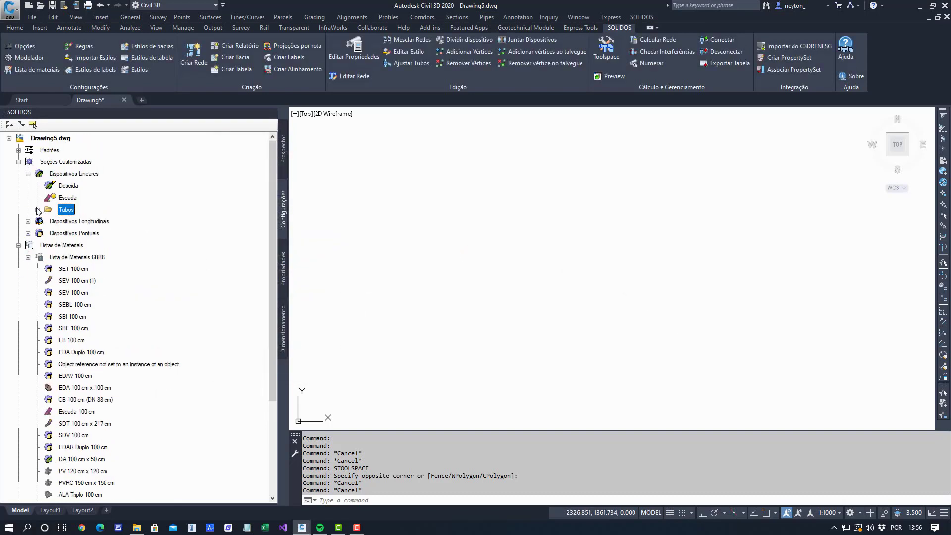
pyautogui.click(31, 233)
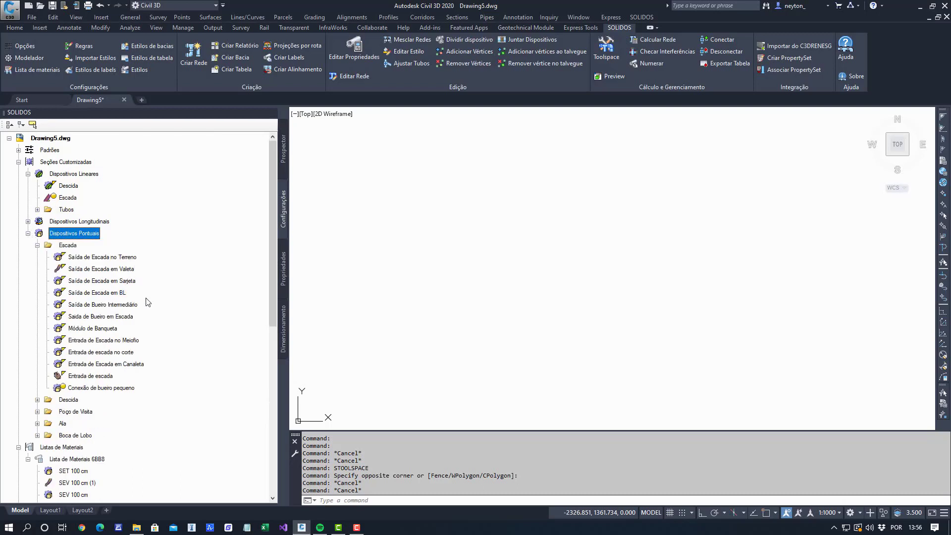
pyautogui.click(127, 352)
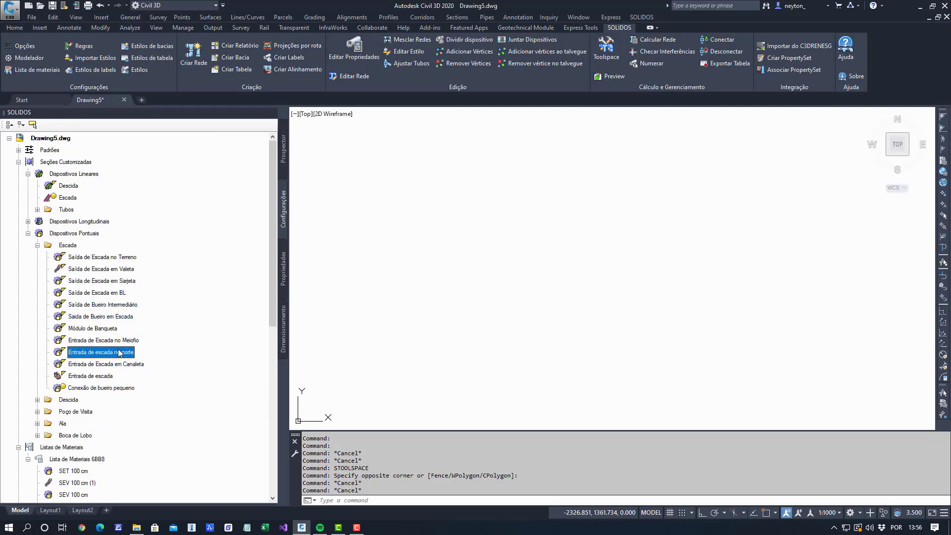
pyautogui.doubleClick(119, 353)
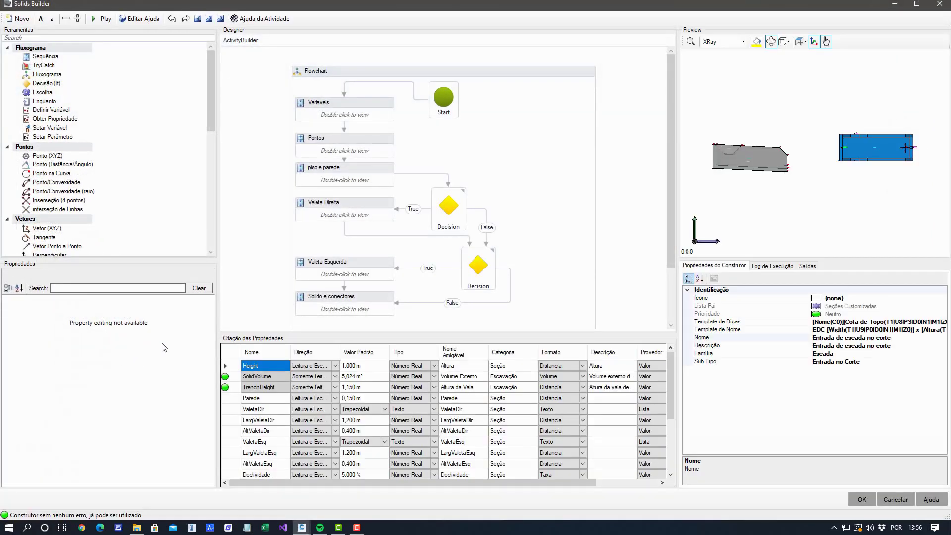
# Replace the Width field with Largura in the Template de Nome of Entrada de escada no corte and save the section.
pyautogui.click(897, 331)
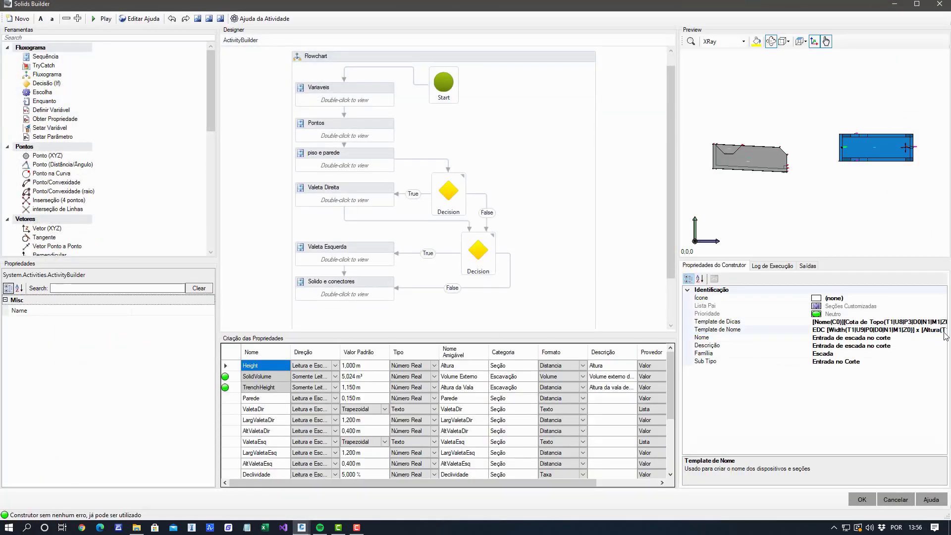
pyautogui.click(942, 333)
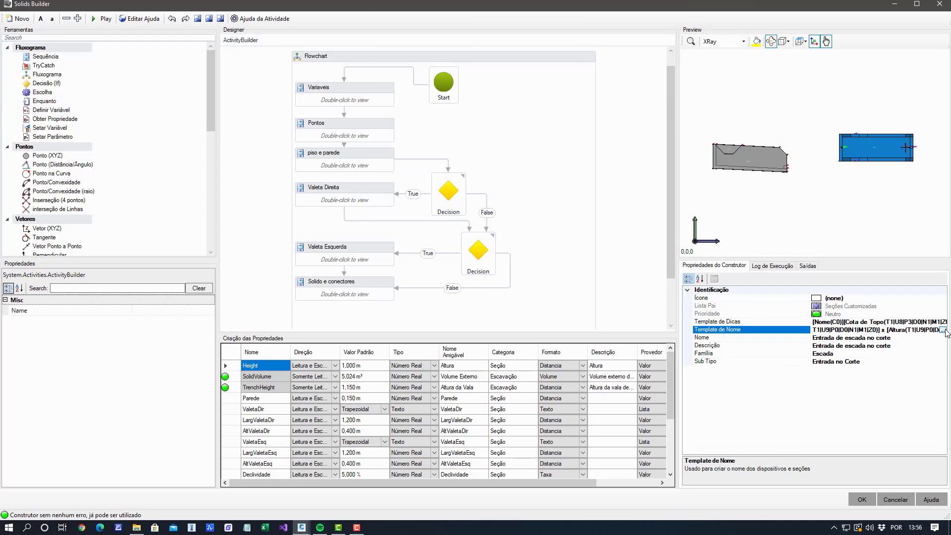
pyautogui.click(942, 331)
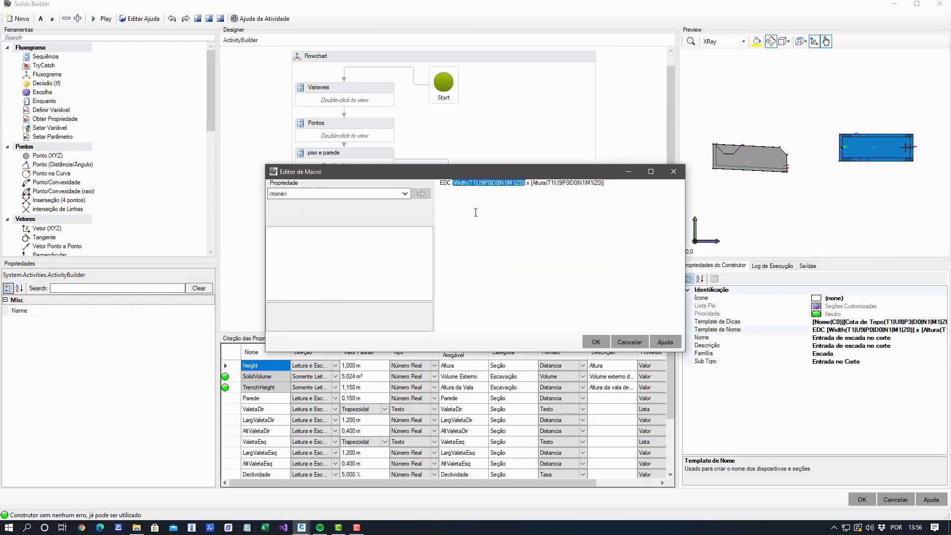
pyautogui.click(344, 196)
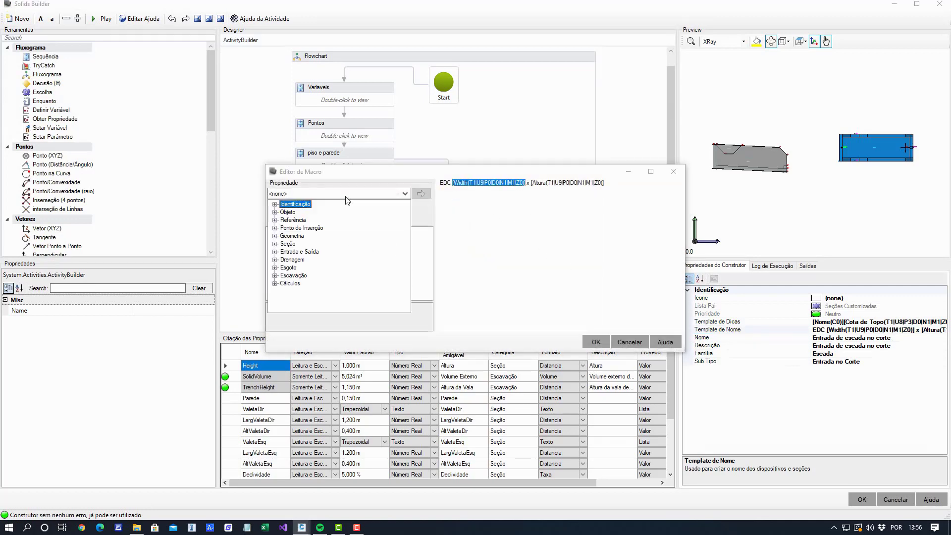
pyautogui.click(274, 244)
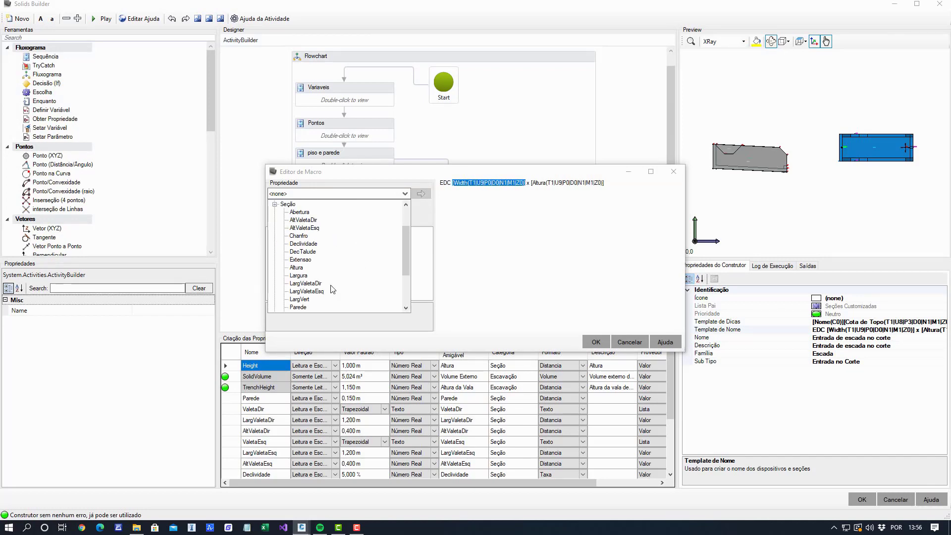
pyautogui.click(300, 275)
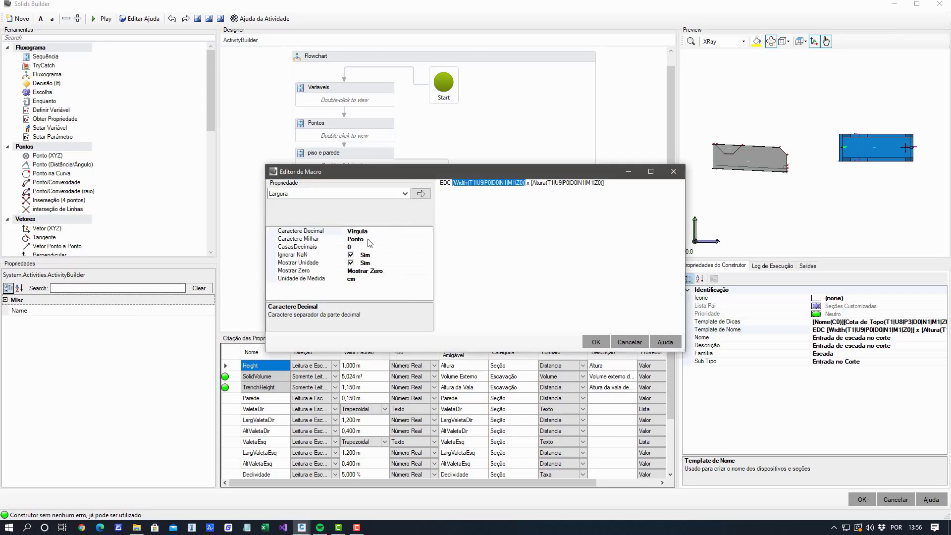
pyautogui.click(421, 193)
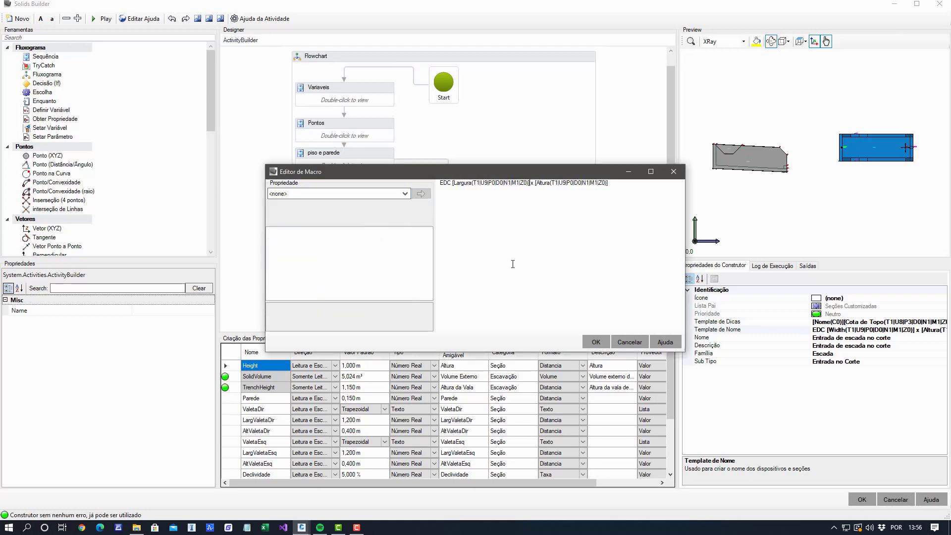
pyautogui.click(563, 186)
pyautogui.click(596, 341)
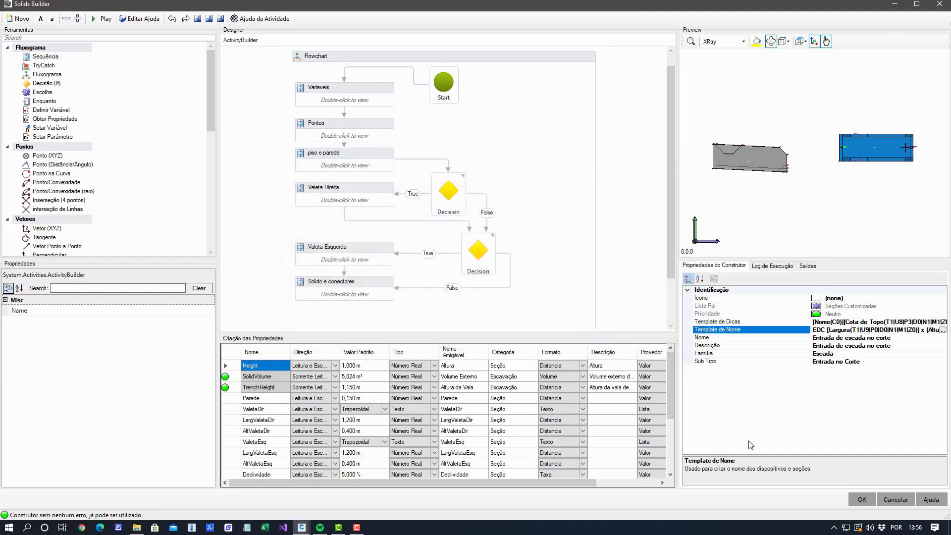
pyautogui.click(861, 499)
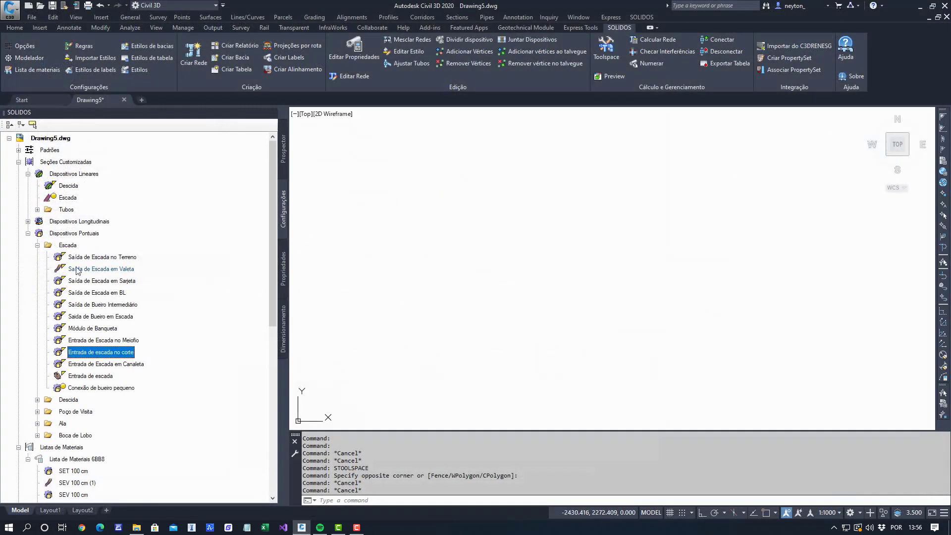
# Reopen Lista de Materiais 6BB8, reset the name of the item under Entrada no Corte, and close the list editor.
pyautogui.click(28, 233)
pyautogui.rightClick(77, 257)
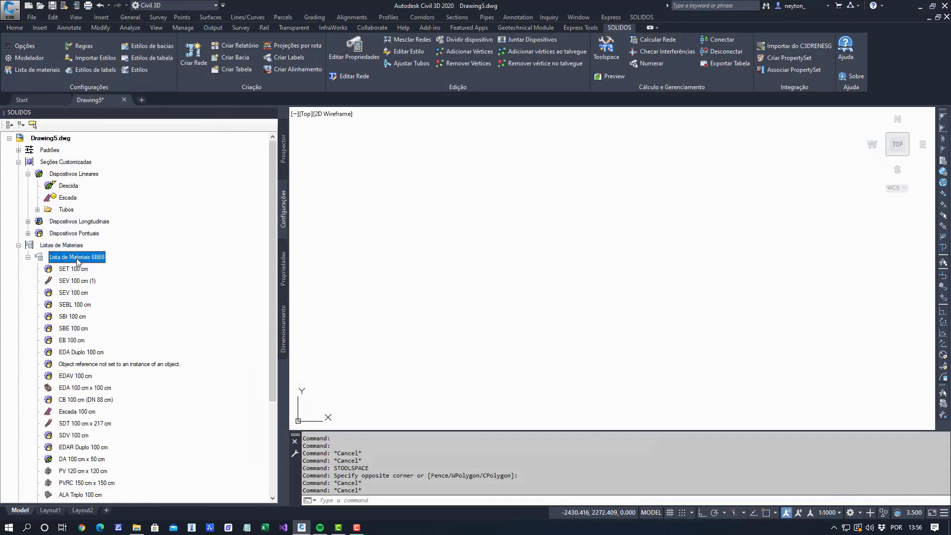
pyautogui.click(114, 278)
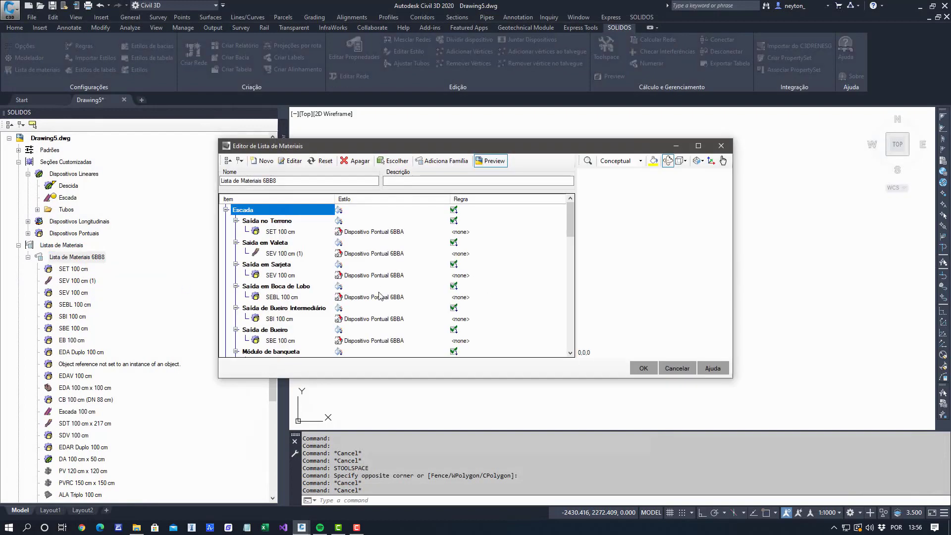
pyautogui.scroll(-5, 379, 296)
pyautogui.click(297, 209)
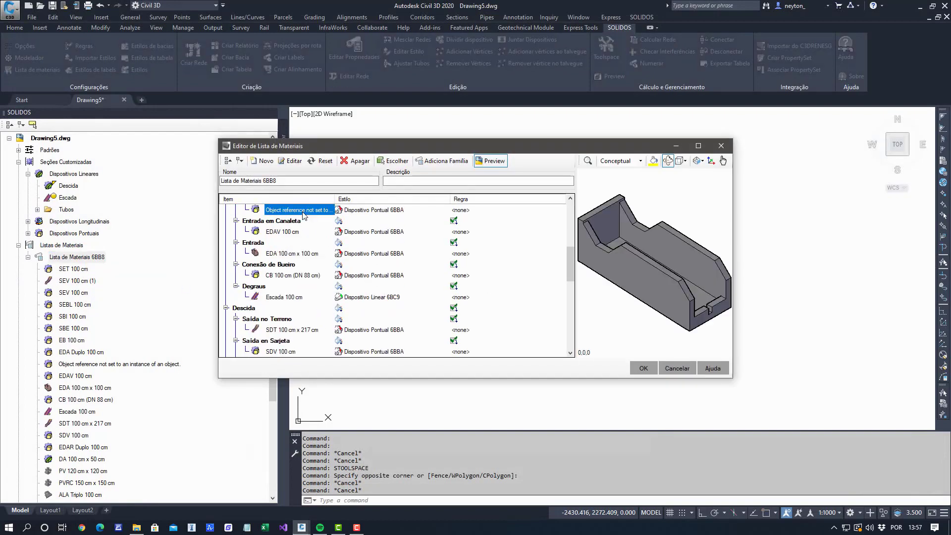
pyautogui.click(313, 160)
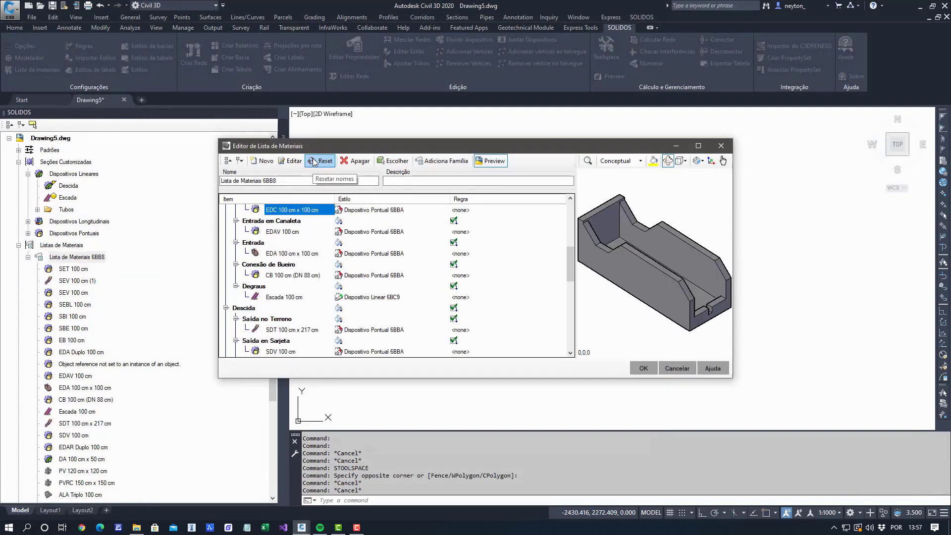
pyautogui.click(679, 367)
# Open the properties of the Entrada no Corte item in the materials list and accept the name EDC 100 cm x 100 cm.
pyautogui.click(111, 365)
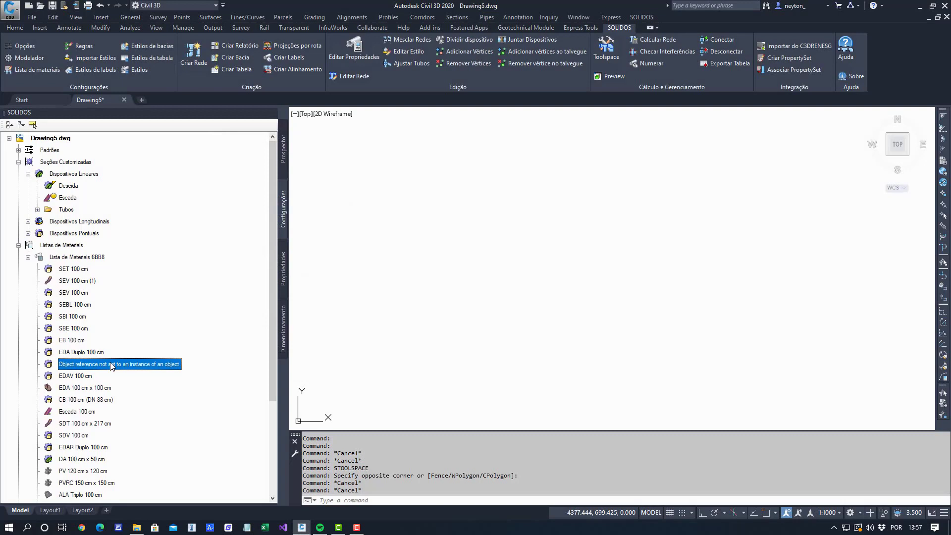
pyautogui.doubleClick(111, 365)
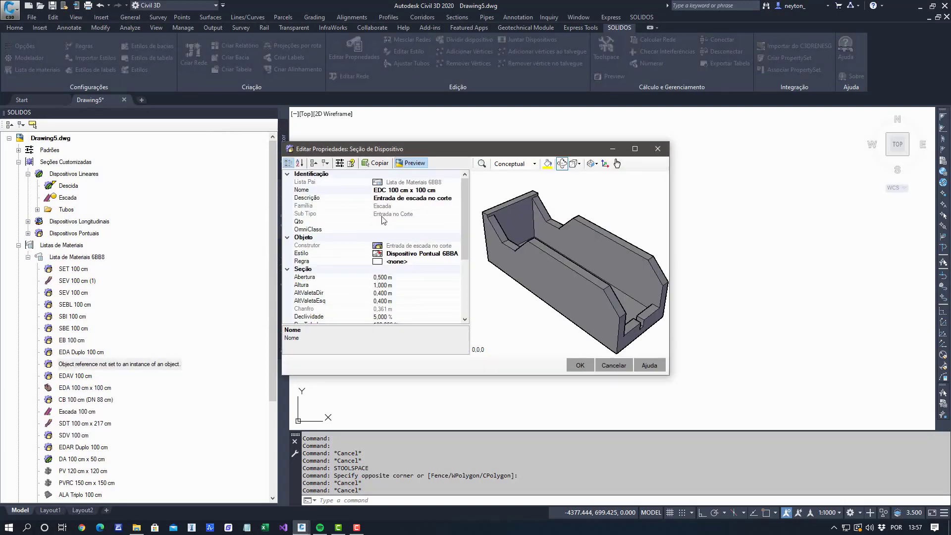
pyautogui.click(414, 191)
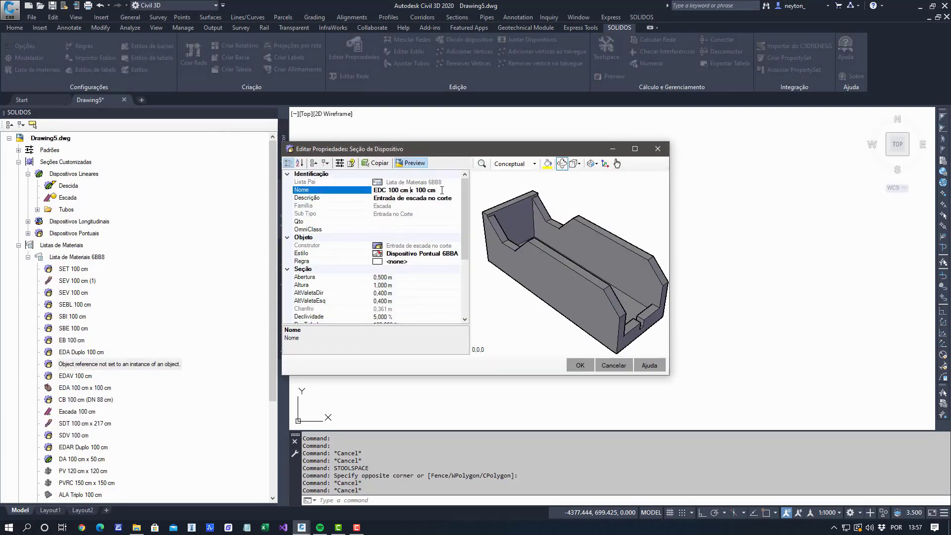
pyautogui.click(444, 190)
pyautogui.click(430, 190)
pyautogui.click(579, 365)
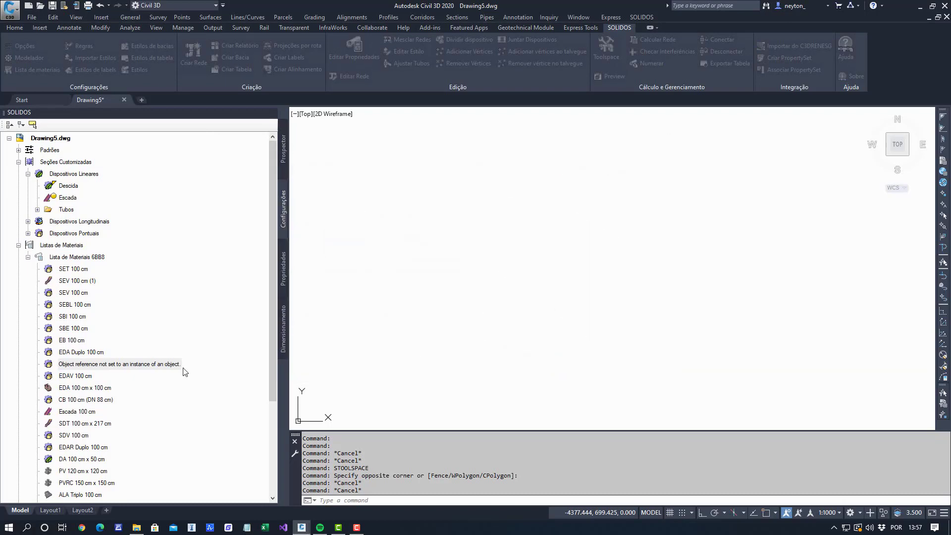
# Rename the ALA Triplo 100 cm item of the materials list as dfgdfgdf.
pyautogui.click(92, 376)
pyautogui.scroll(-4, 148, 339)
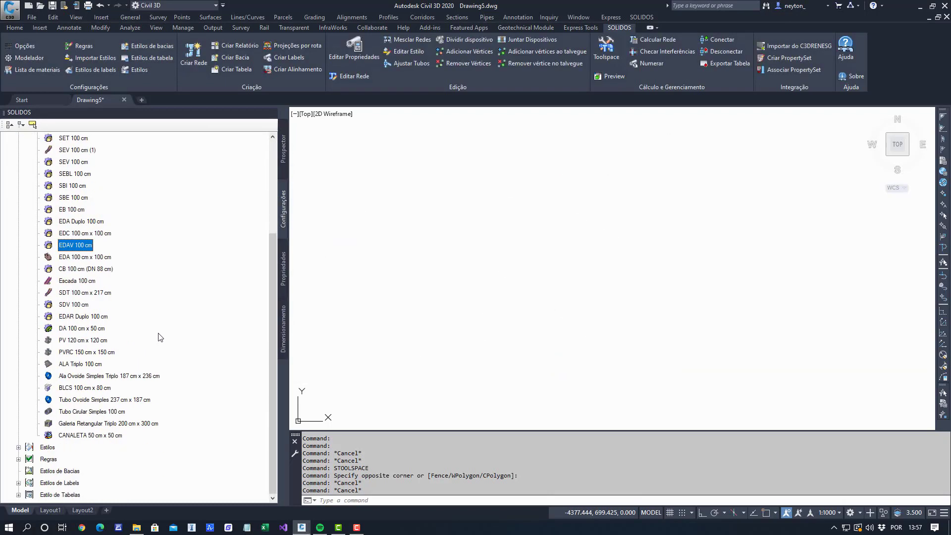
pyautogui.click(84, 365)
pyautogui.doubleClick(85, 369)
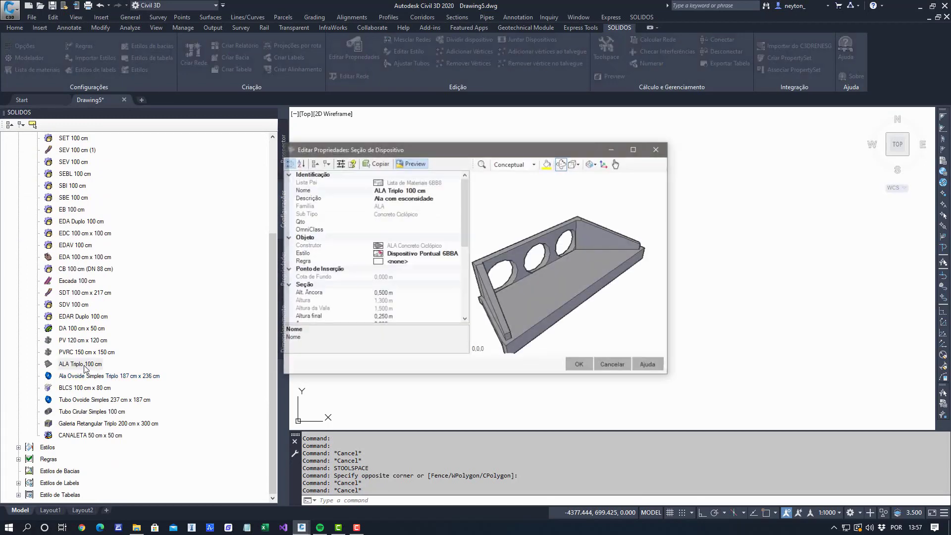
pyautogui.click(437, 189)
pyautogui.moveTo(438, 189); pyautogui.dragTo(272, 189)
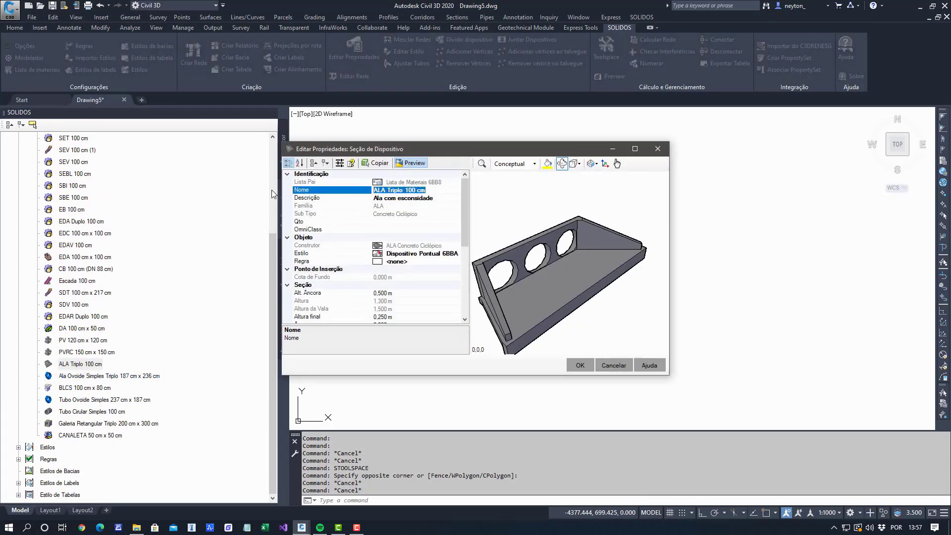
pyautogui.write('dfgdfgdf')
pyautogui.click(335, 214)
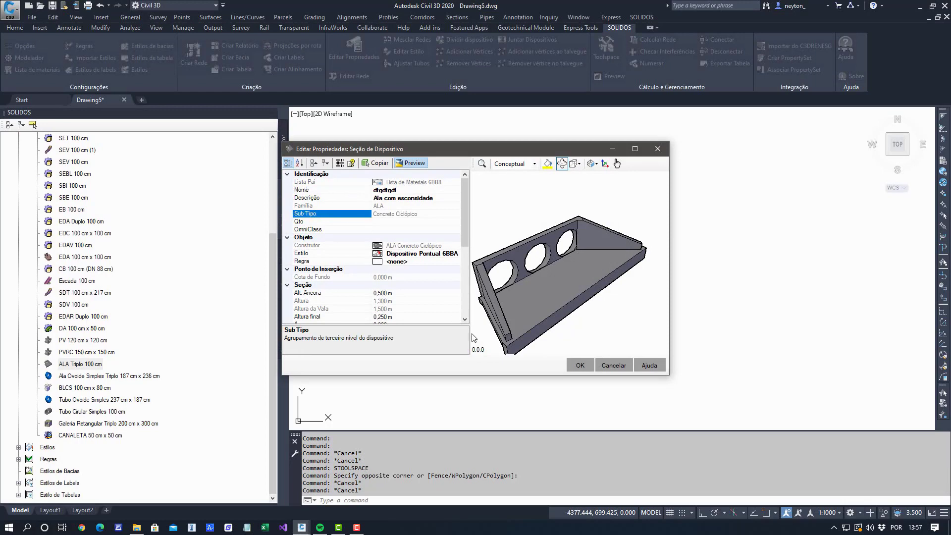
pyautogui.click(580, 365)
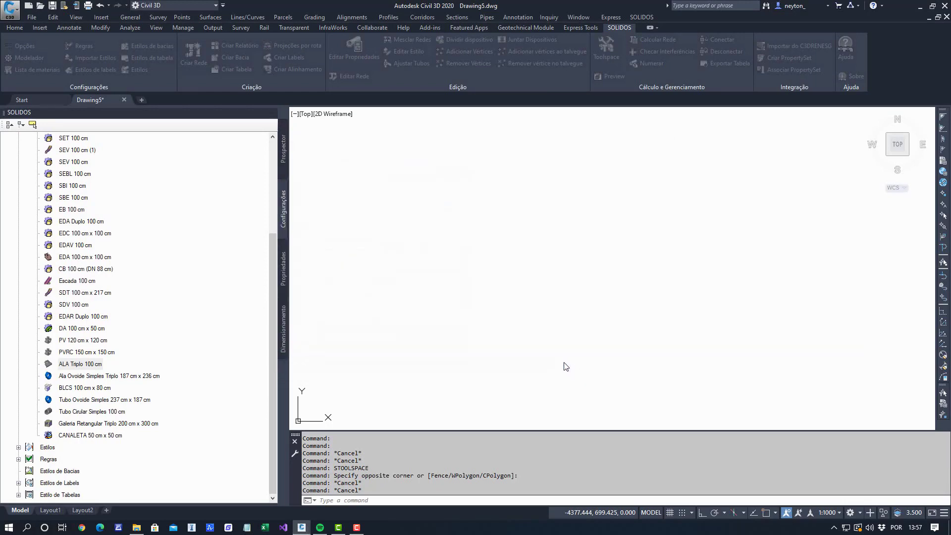
# Restore the name ALA Triplo 100 cm on the item called dfgdfgdf.
pyautogui.doubleClick(72, 364)
pyautogui.click(423, 191)
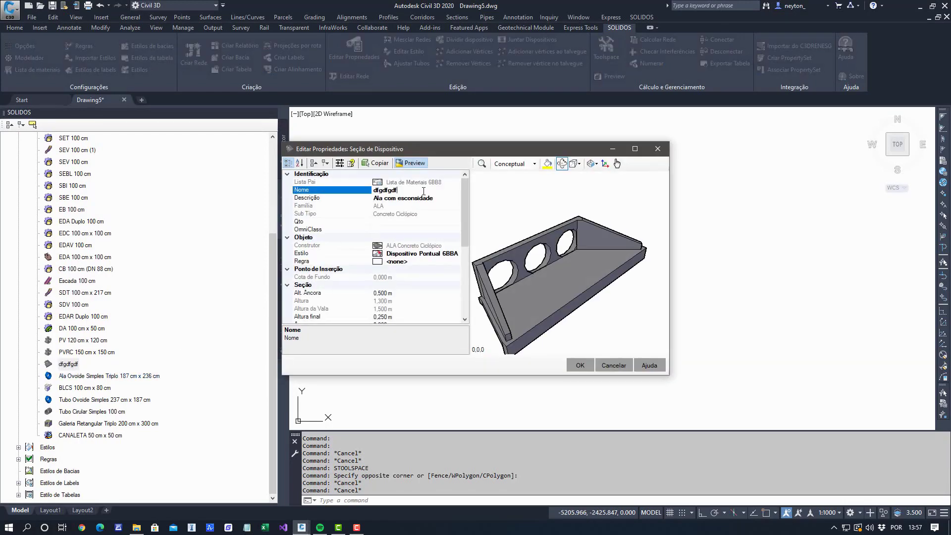
pyautogui.hotkey('ctrl', 'a')
pyautogui.press('BackSpace')
pyautogui.write('ALA Triplo 100 cm')
pyautogui.click(384, 198)
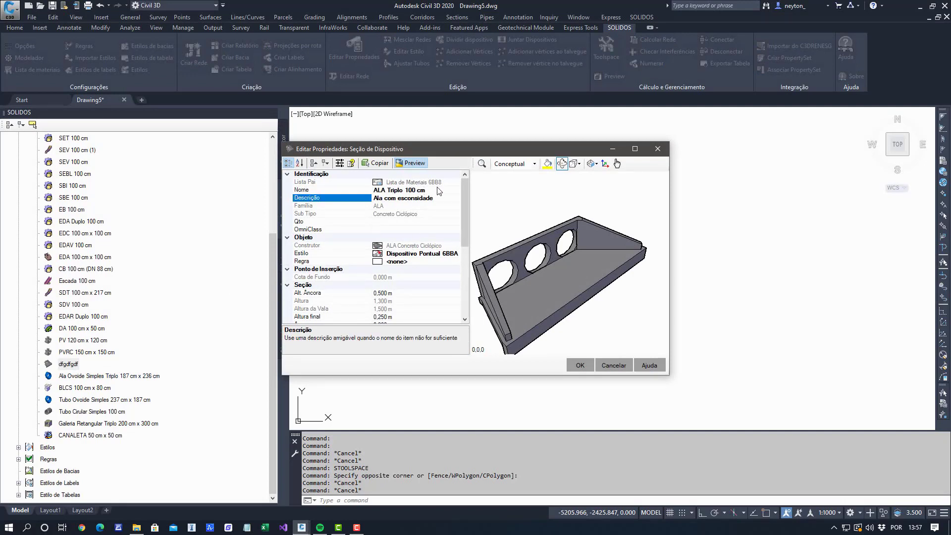
pyautogui.click(577, 365)
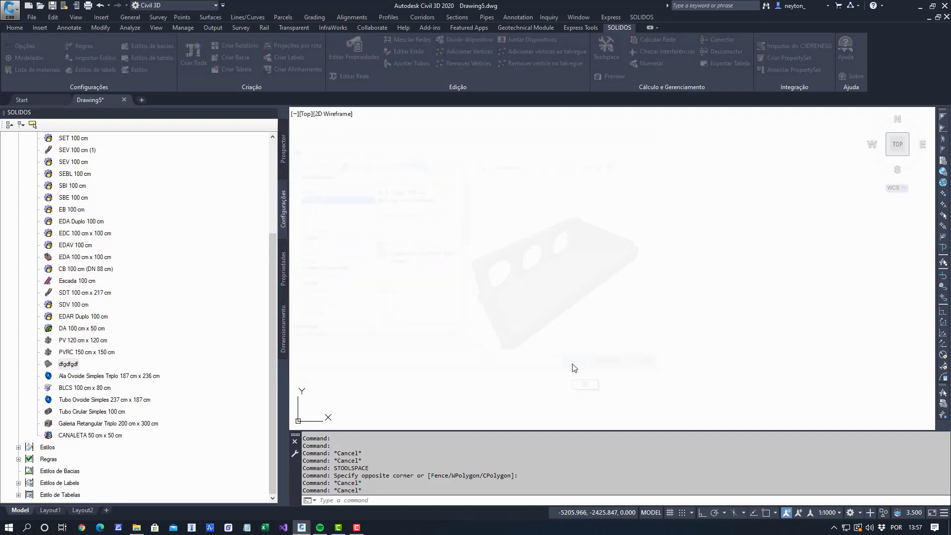
# Collapse Lista de Materiais 6BB8 and switch the SOLIDOS toolspace to the Prospector tree.
pyautogui.scroll(5, 125, 394)
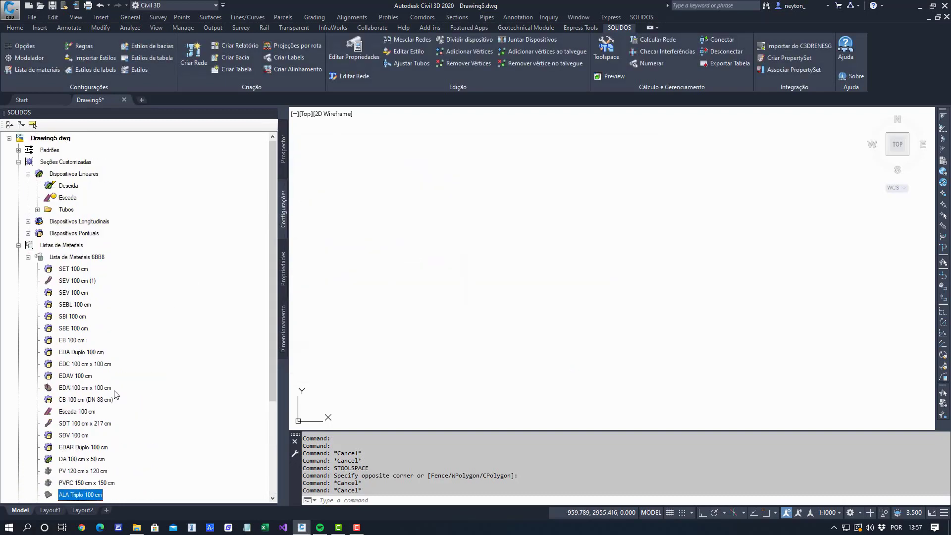
pyautogui.click(28, 257)
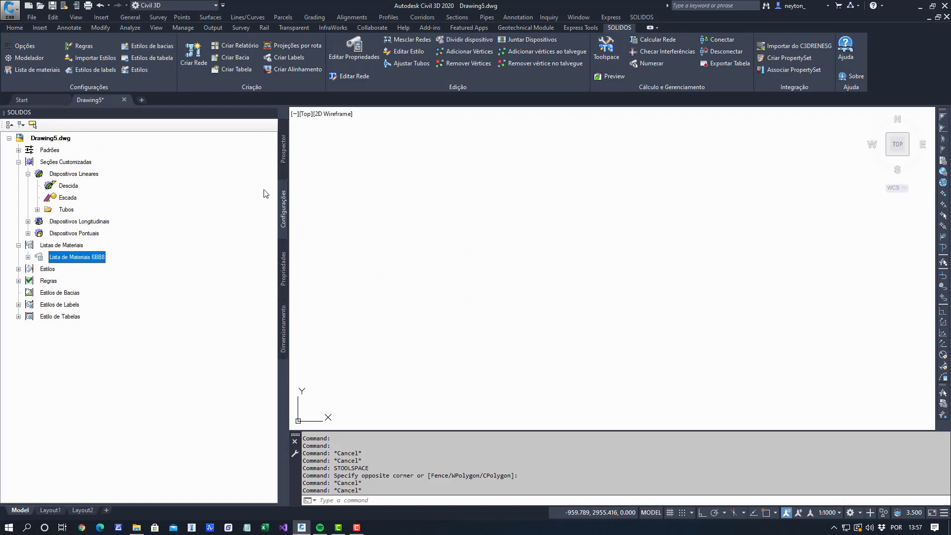
pyautogui.click(285, 157)
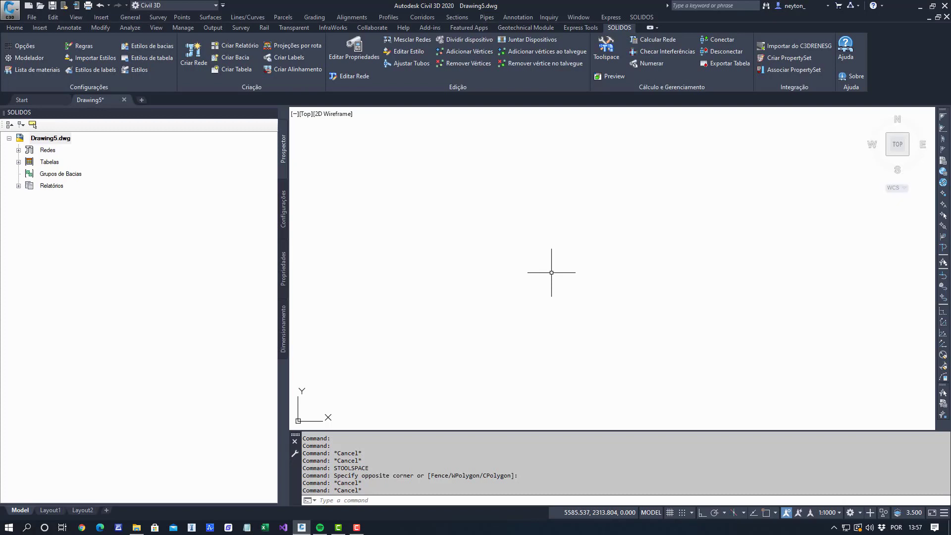
pyautogui.write('SN')
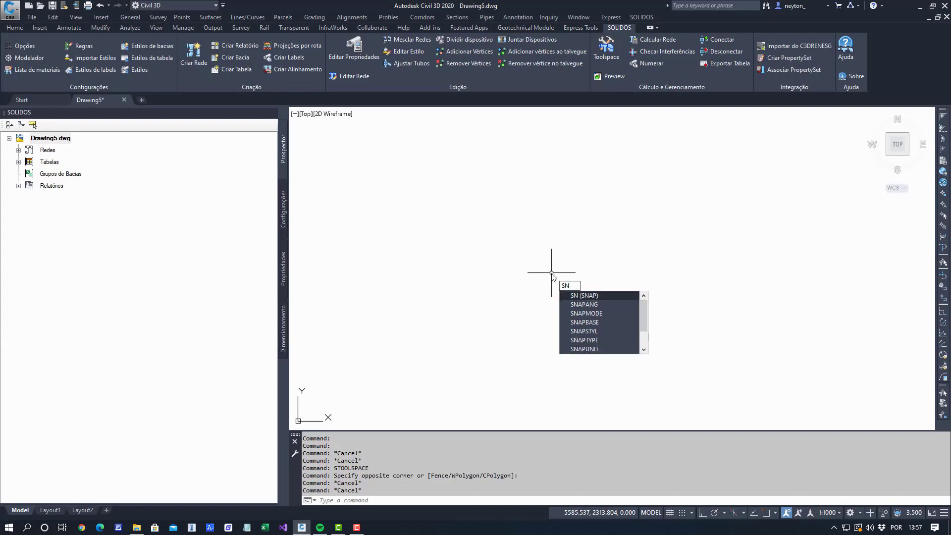
pyautogui.press('BackSpace')
pyautogui.write('EDITNETWORK')
pyautogui.press('Down')
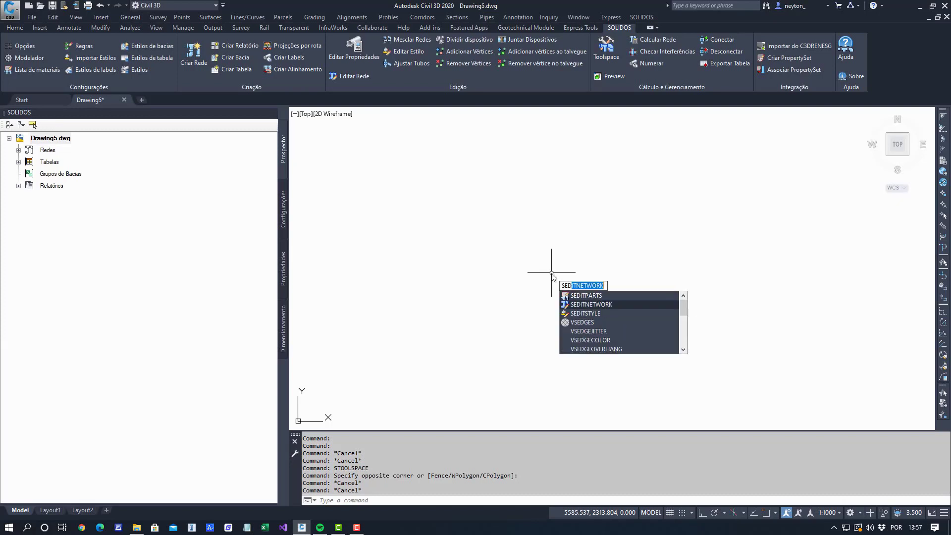
pyautogui.press('Return')
pyautogui.click(551, 273)
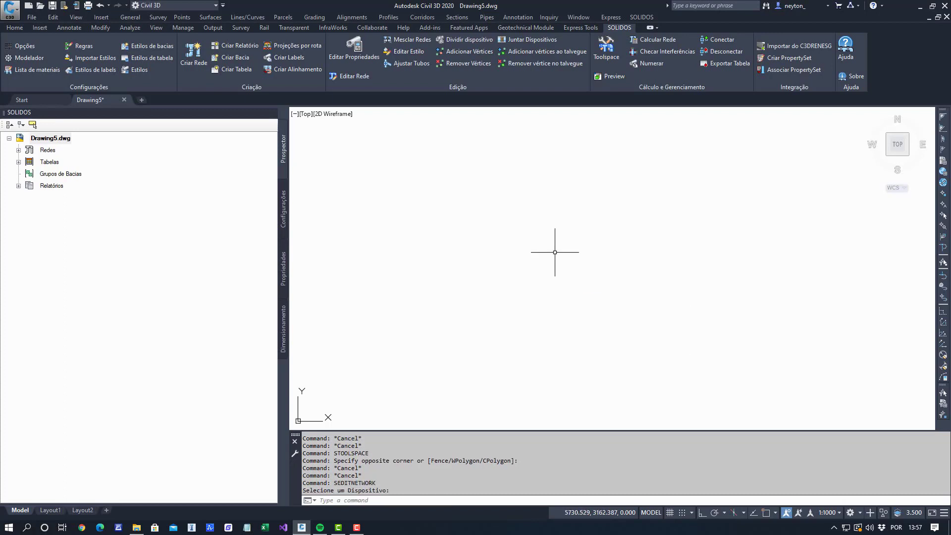
# Start a new network under Rede de Drenagem and enlarge its properties window.
pyautogui.click(19, 150)
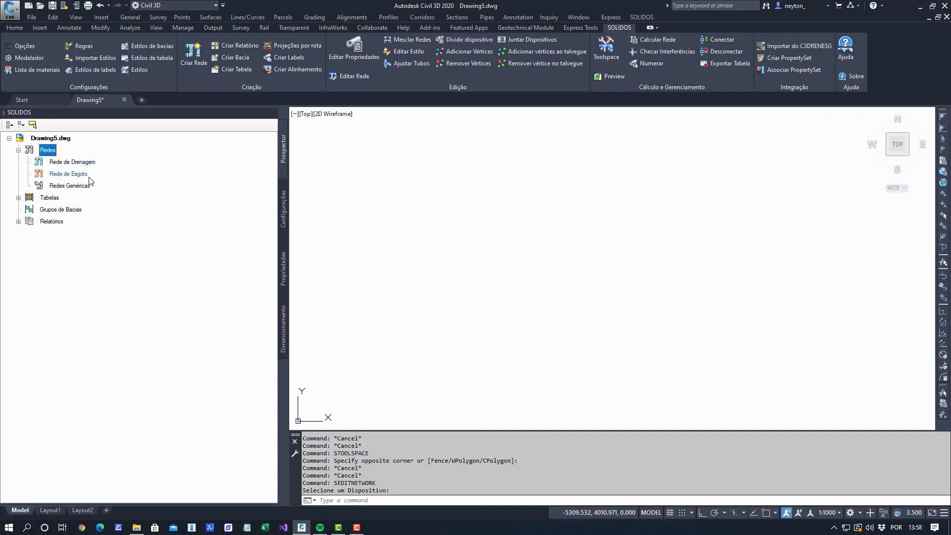
pyautogui.click(89, 163)
pyautogui.rightClick(87, 164)
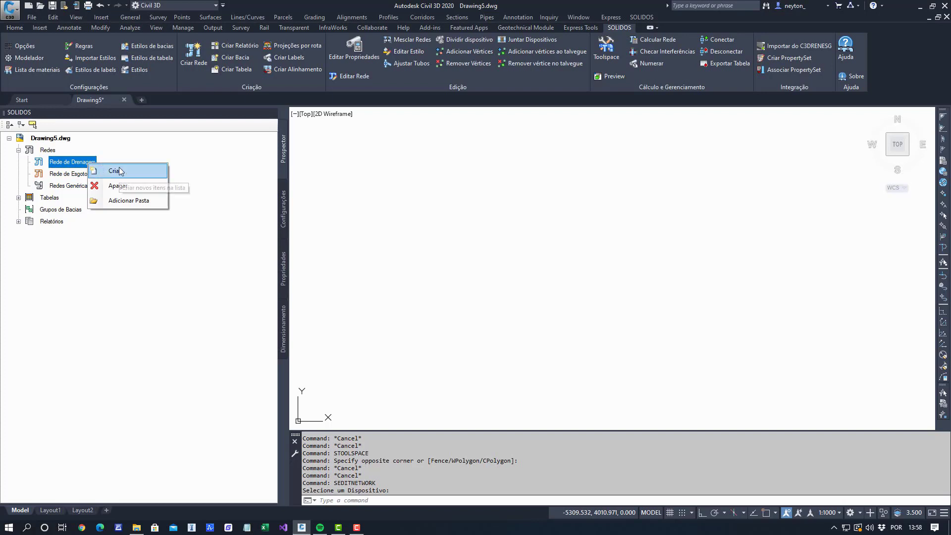
pyautogui.click(120, 171)
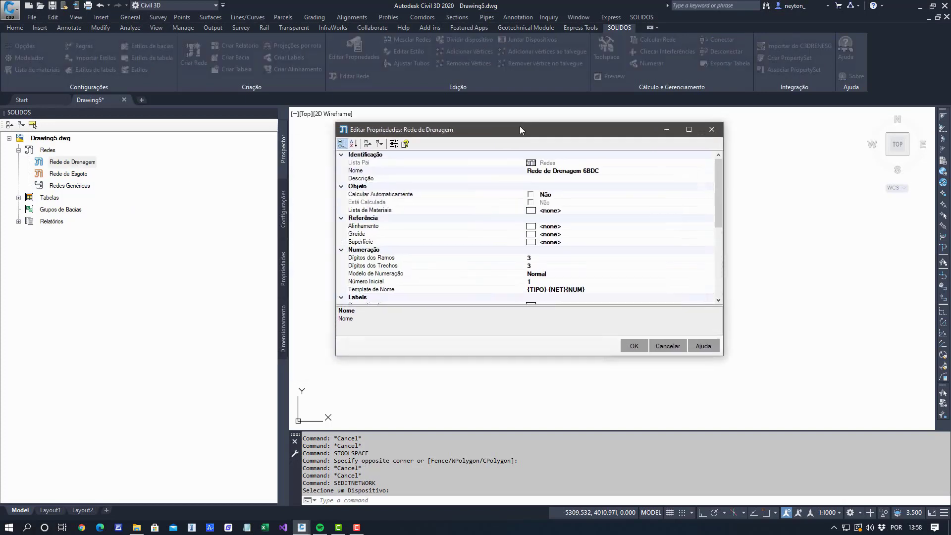
pyautogui.moveTo(519, 127); pyautogui.dragTo(530, 119)
pyautogui.moveTo(484, 342); pyautogui.dragTo(484, 425)
# Assign Lista de Materiais 6BB8 as the new network's materials list and accept the properties with no alignment, profile or surface reference.
pyautogui.click(421, 198)
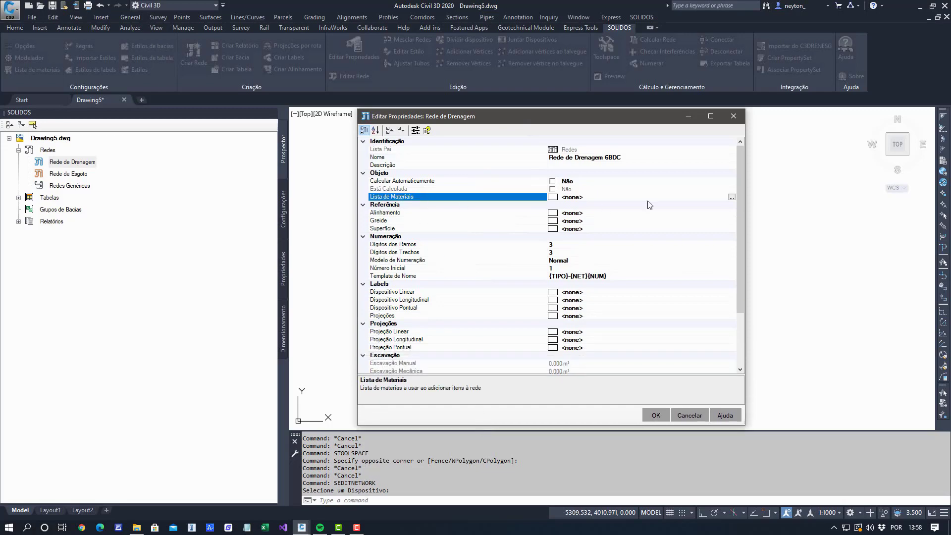
pyautogui.click(731, 197)
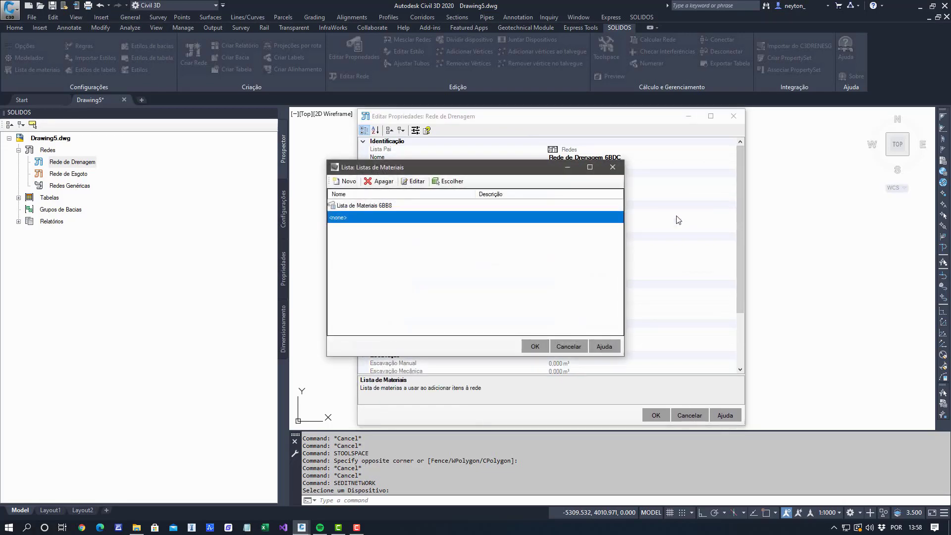
pyautogui.click(399, 205)
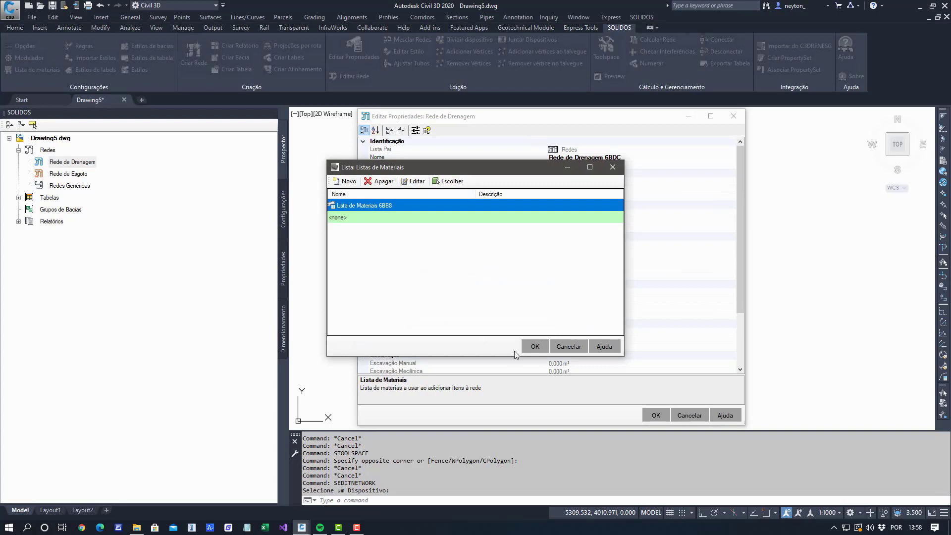
pyautogui.click(535, 347)
pyautogui.click(456, 213)
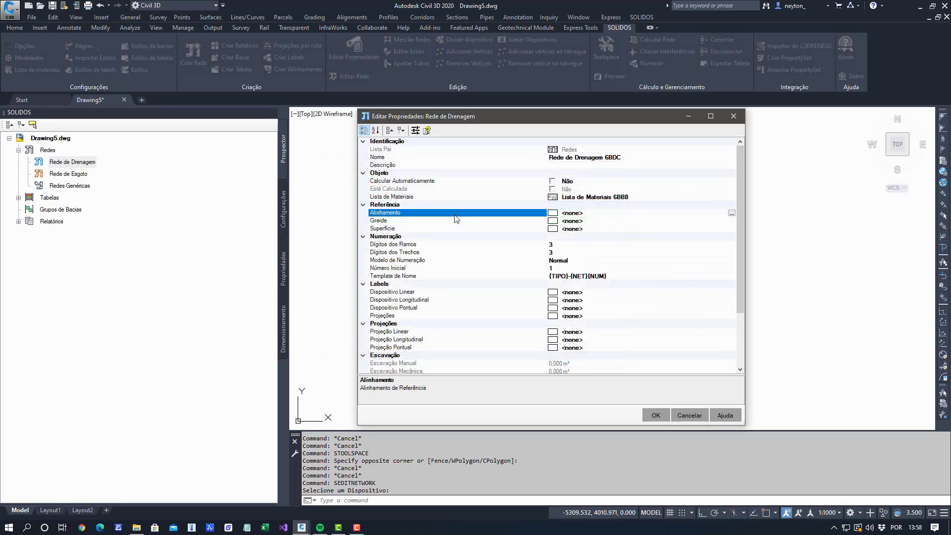
pyautogui.click(436, 222)
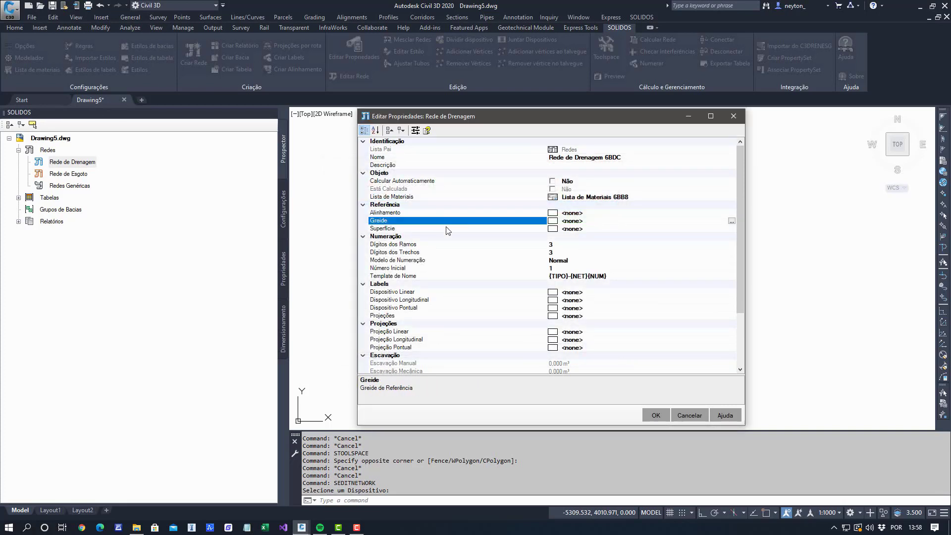
pyautogui.click(448, 230)
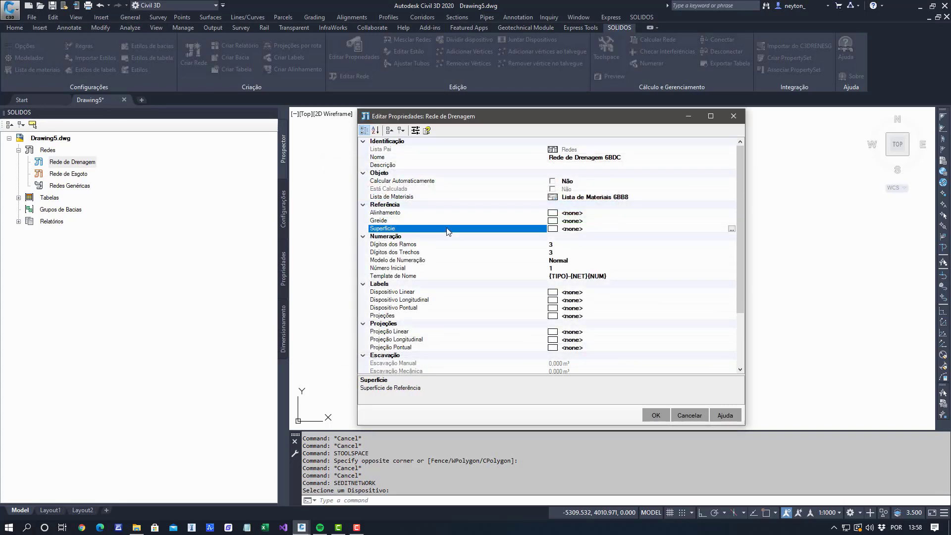
pyautogui.click(653, 414)
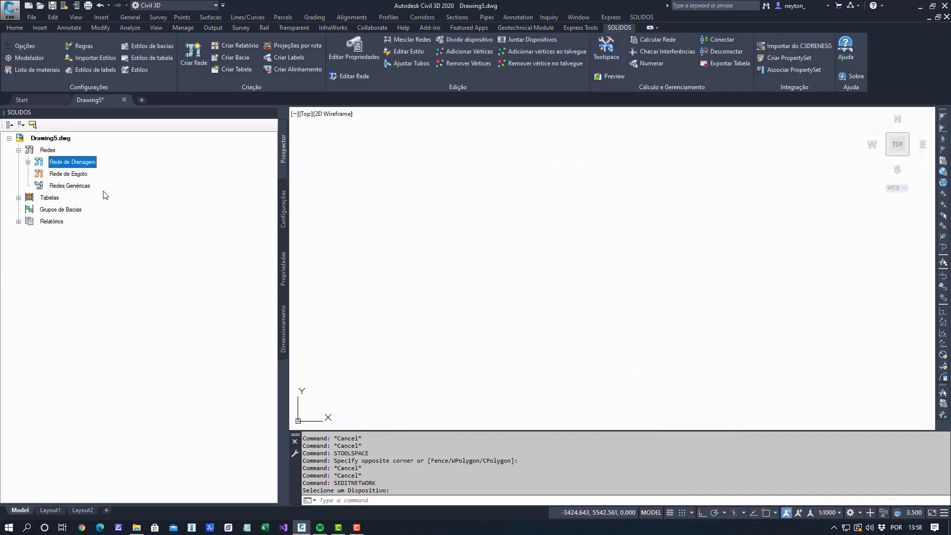
# Expand Rede de Drenagem down to the new network and open its layout editor over the empty drawing area.
pyautogui.click(27, 162)
pyautogui.click(37, 174)
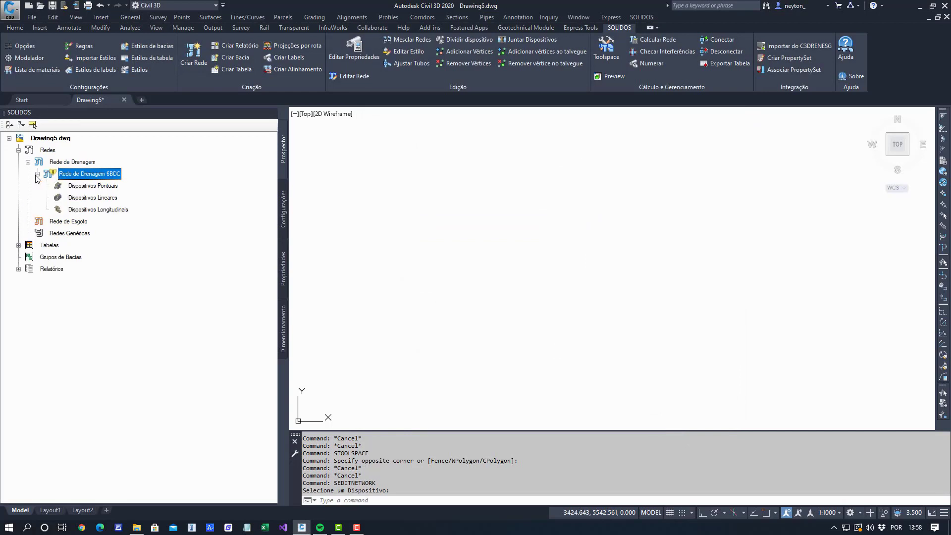
pyautogui.rightClick(78, 175)
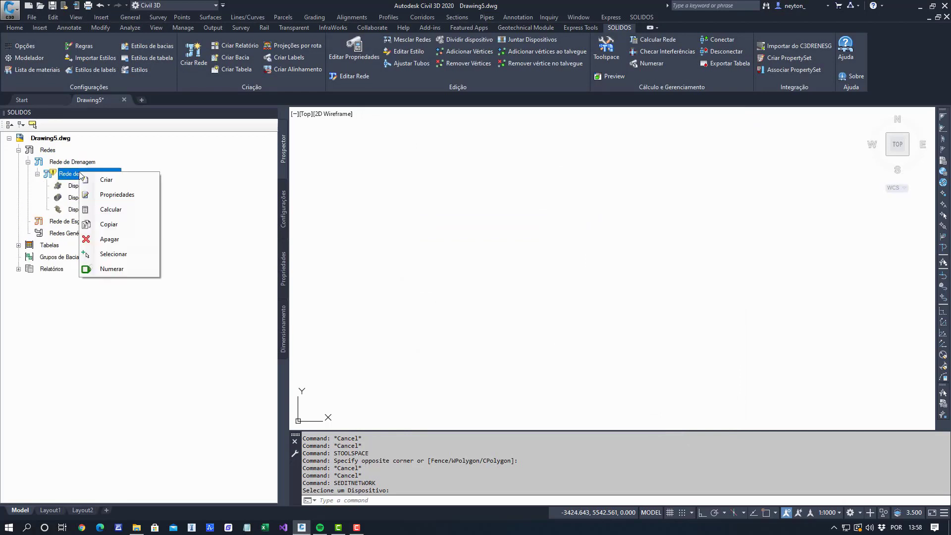
pyautogui.click(130, 180)
pyautogui.moveTo(425, 246); pyautogui.dragTo(577, 153)
pyautogui.click(529, 160)
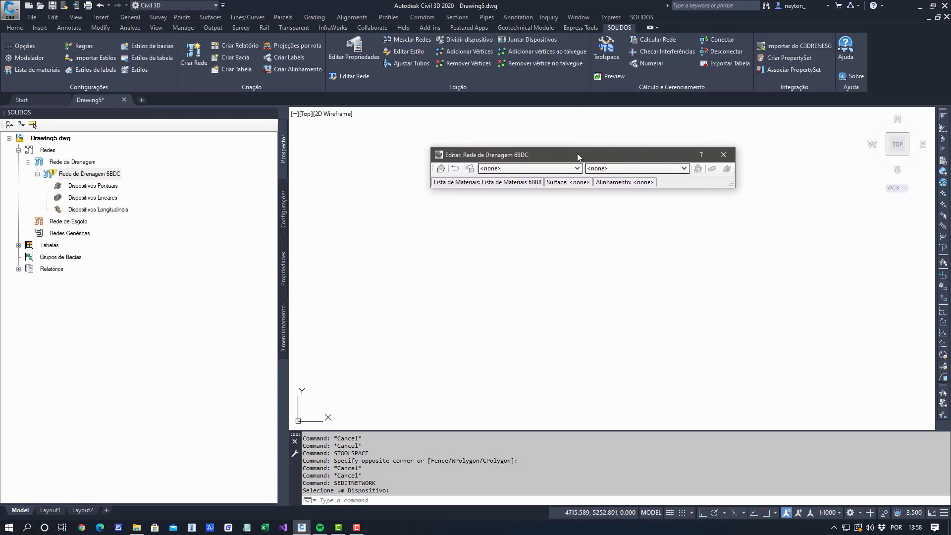
# Create a native Civil 3D pipe network with the Standard parts list and close its layout tools without placing any structure.
pyautogui.click(487, 18)
pyautogui.click(490, 30)
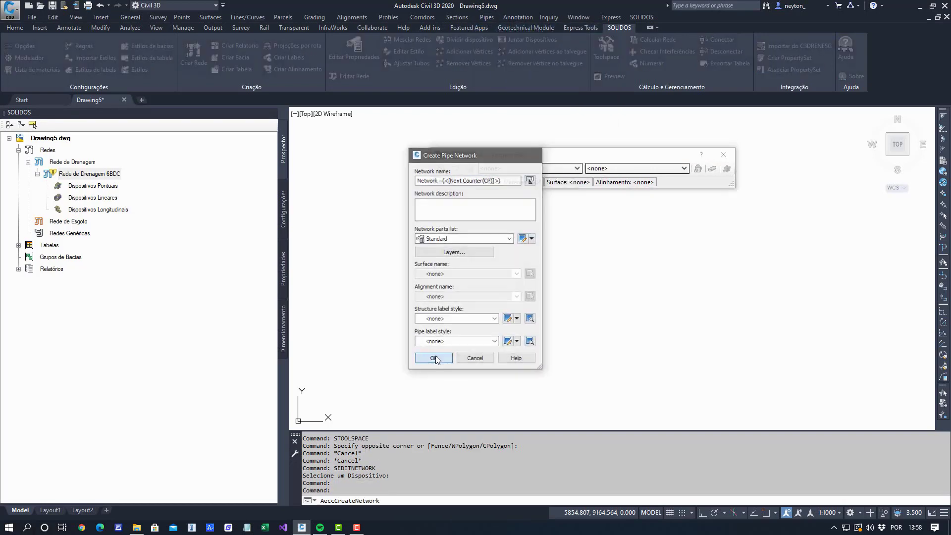
pyautogui.click(434, 357)
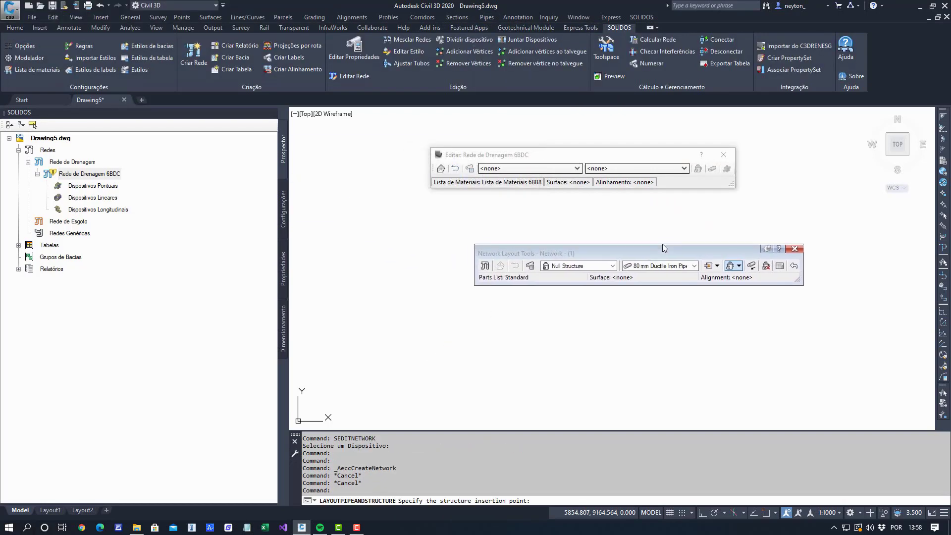
pyautogui.moveTo(664, 247); pyautogui.dragTo(610, 223)
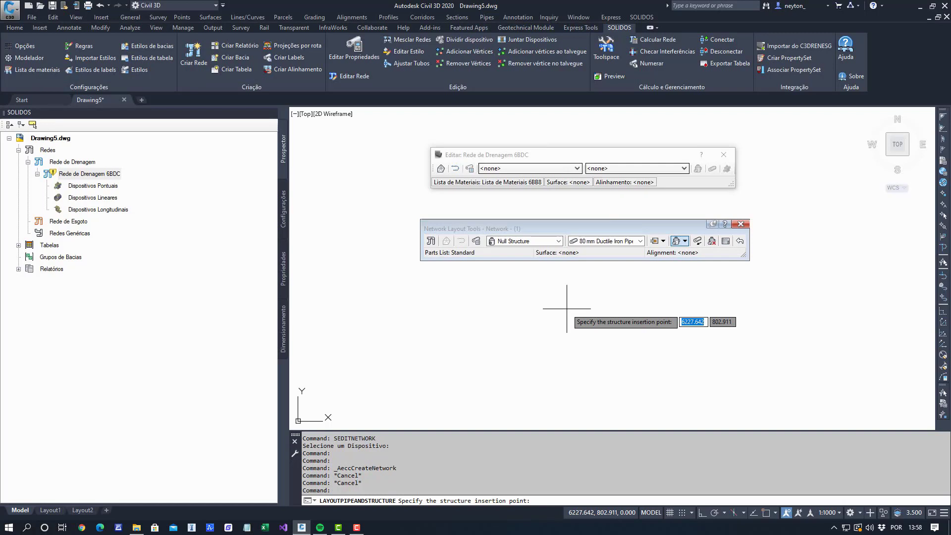
pyautogui.click(745, 225)
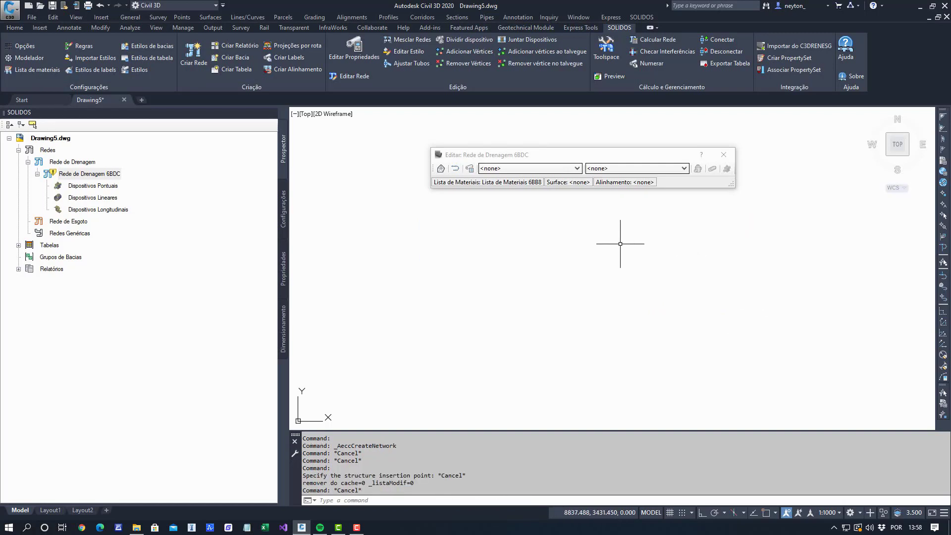
# Choose the rectangular manhole PV 120 cm x 120 cm and the pipe Tubo Cirular Simples 100 cm in the drainage network editor.
pyautogui.click(516, 169)
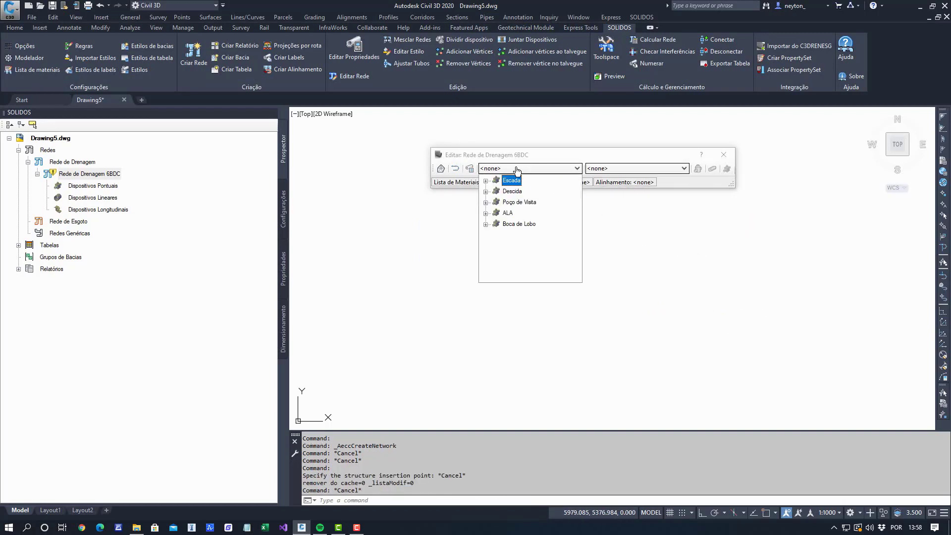
pyautogui.click(486, 203)
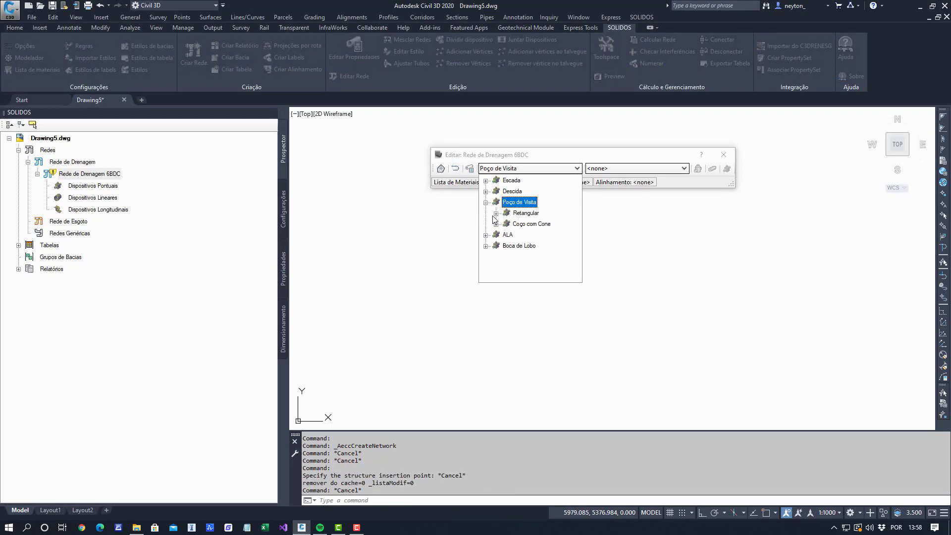
pyautogui.click(496, 214)
pyautogui.click(547, 224)
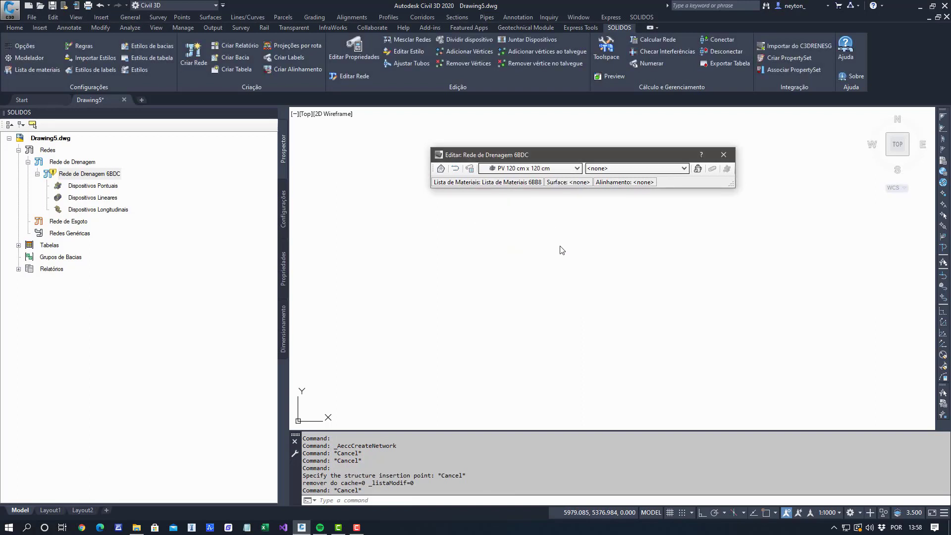
pyautogui.click(683, 168)
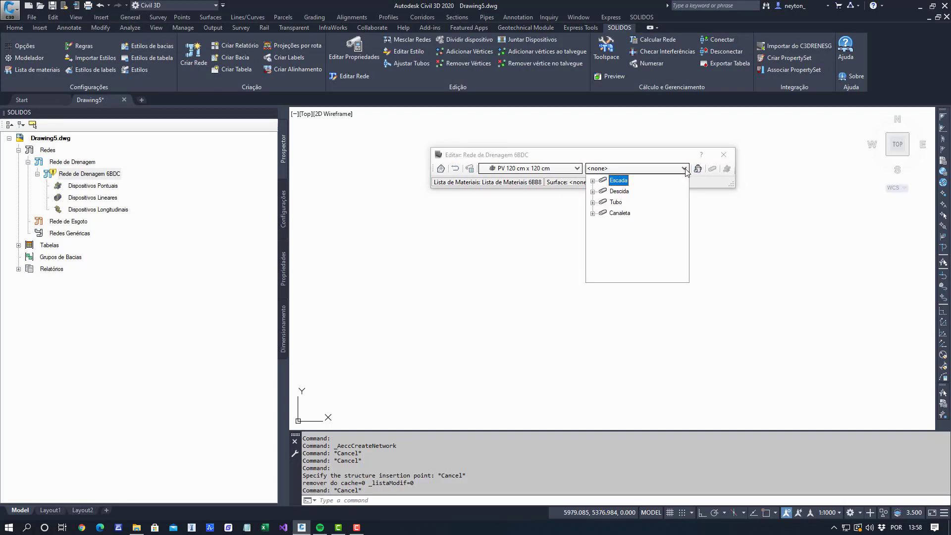
pyautogui.click(600, 202)
pyautogui.click(603, 225)
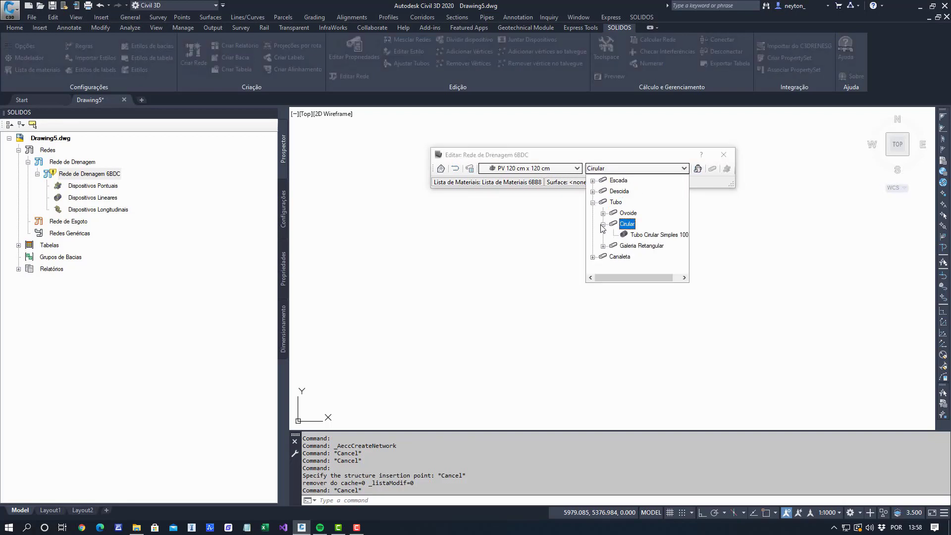
pyautogui.click(676, 236)
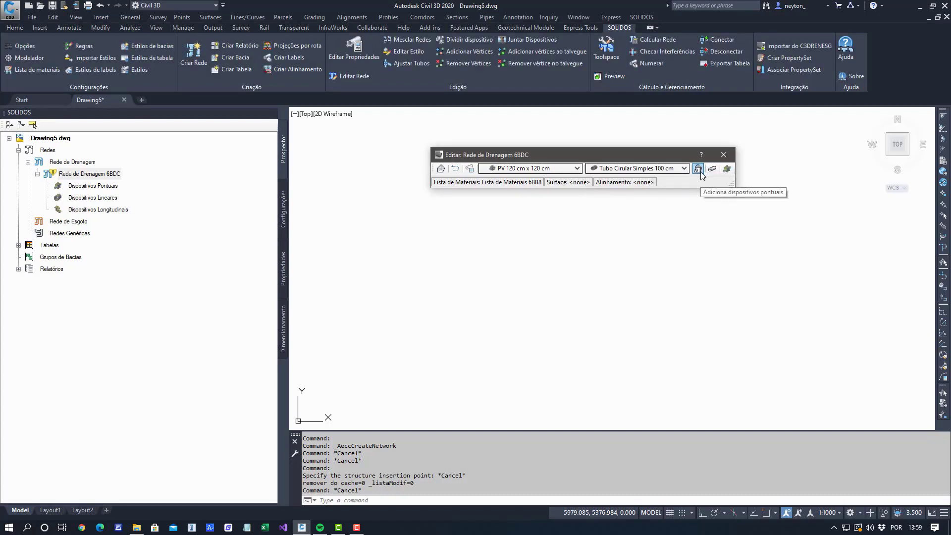
# Start laying out manholes with pipes and place the first PV 120 cm x 120 cm, rotated roughly along the horizontal.
pyautogui.click(727, 170)
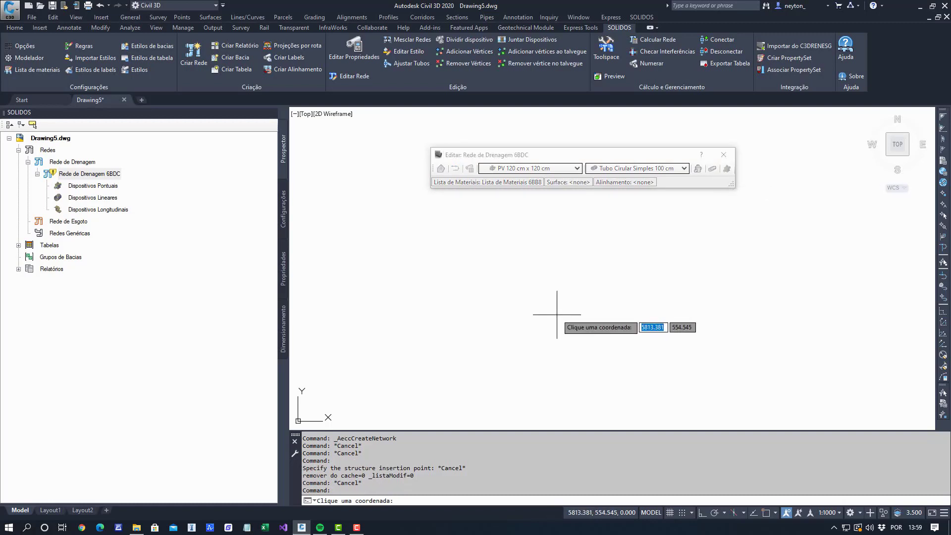
pyautogui.click(543, 294)
pyautogui.click(539, 302)
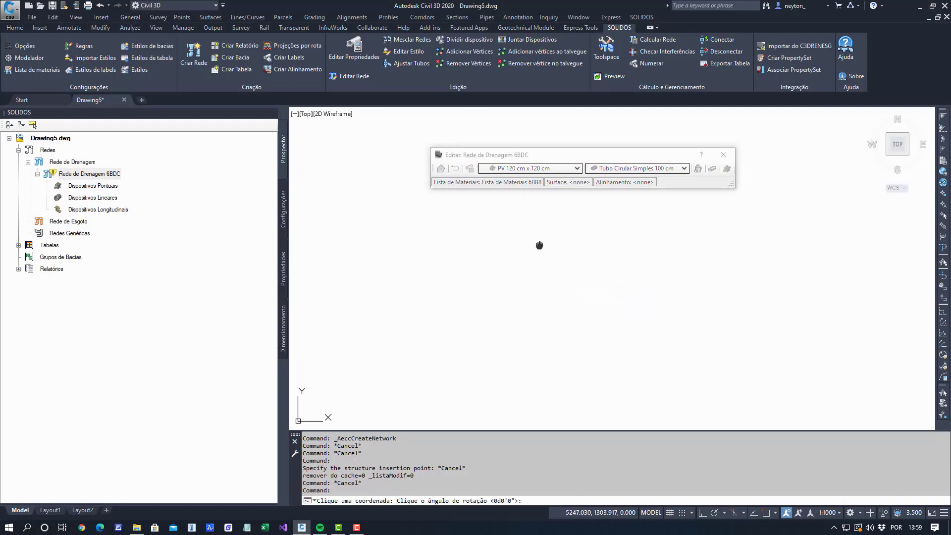
pyautogui.click(474, 299)
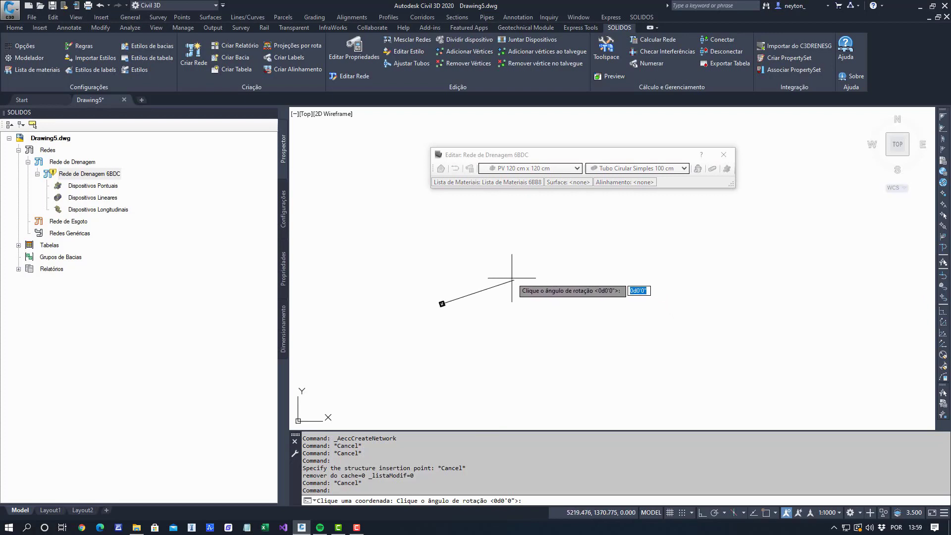
pyautogui.scroll(-2, 503, 270)
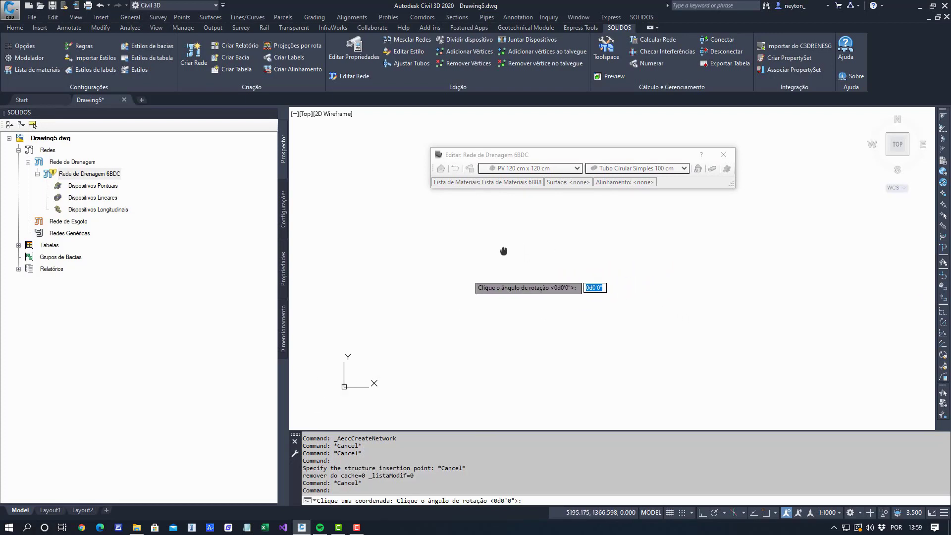
pyautogui.scroll(4, 510, 260)
pyautogui.scroll(-3, 528, 247)
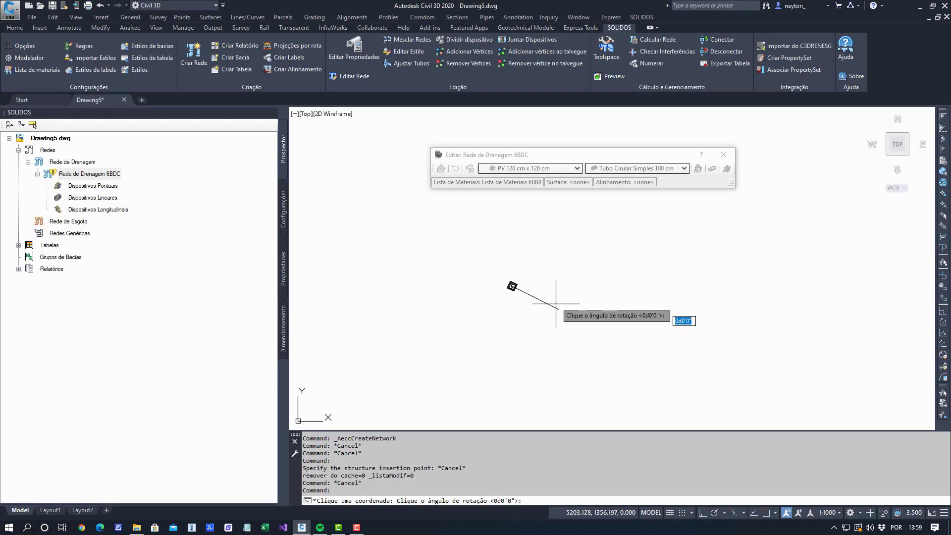
pyautogui.scroll(2, 552, 278)
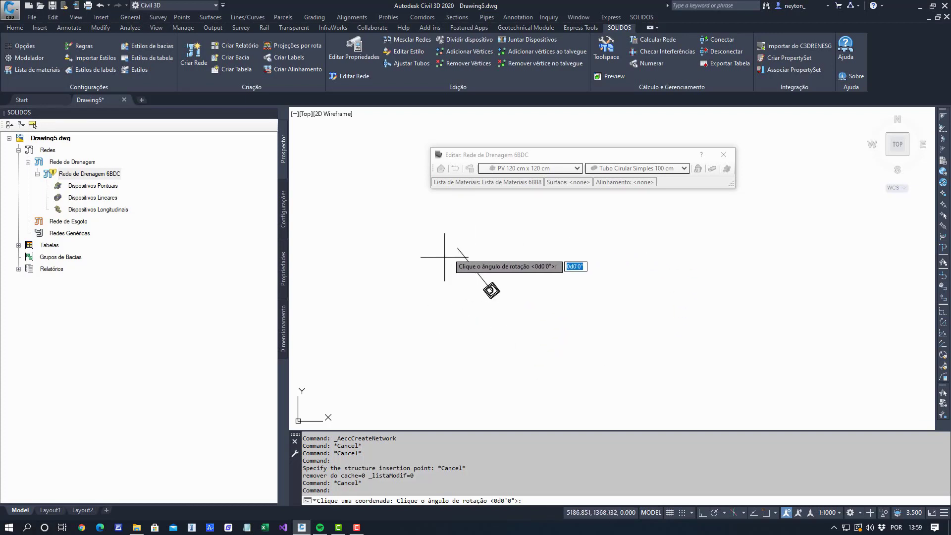
pyautogui.click(542, 289)
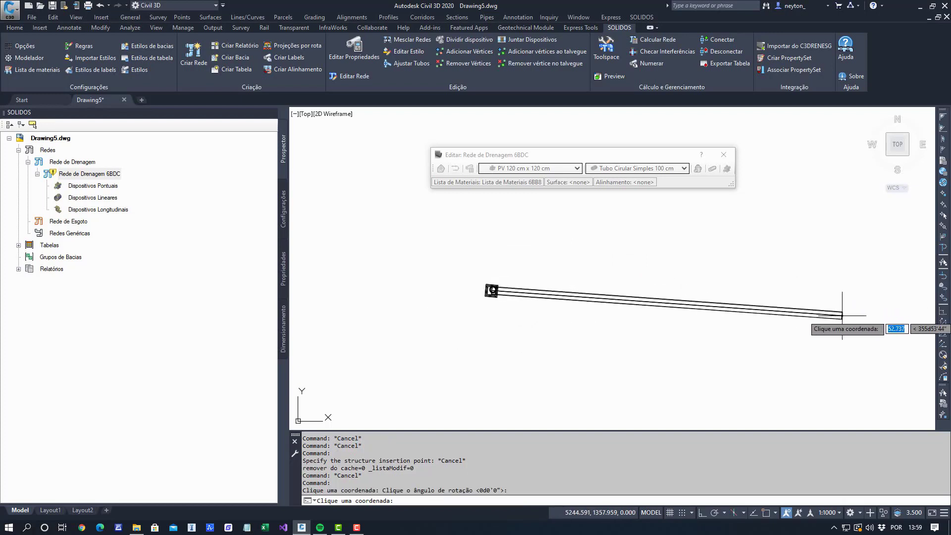
# Add two more manholes joined by pipes, one about 53 m to the right and one about 10 m below it, and end the layout.
pyautogui.click(842, 314)
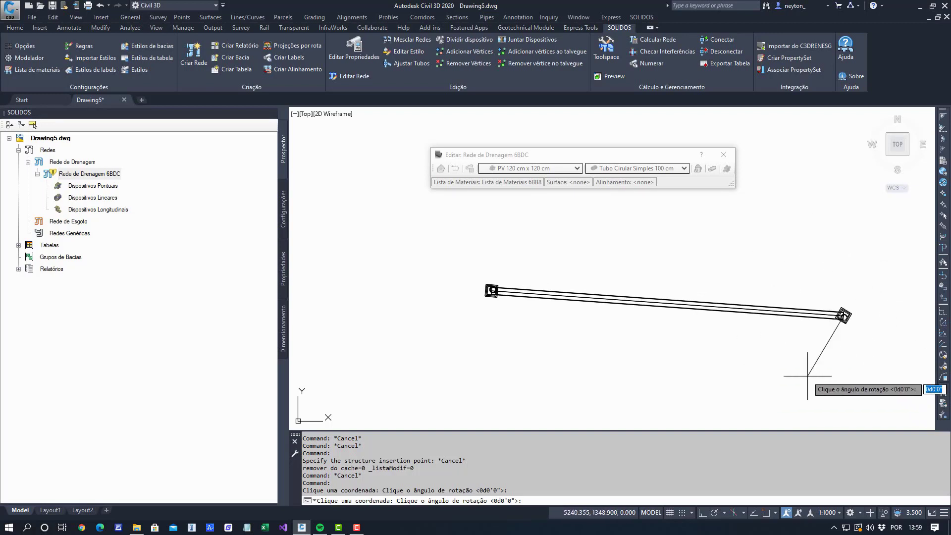
pyautogui.click(840, 380)
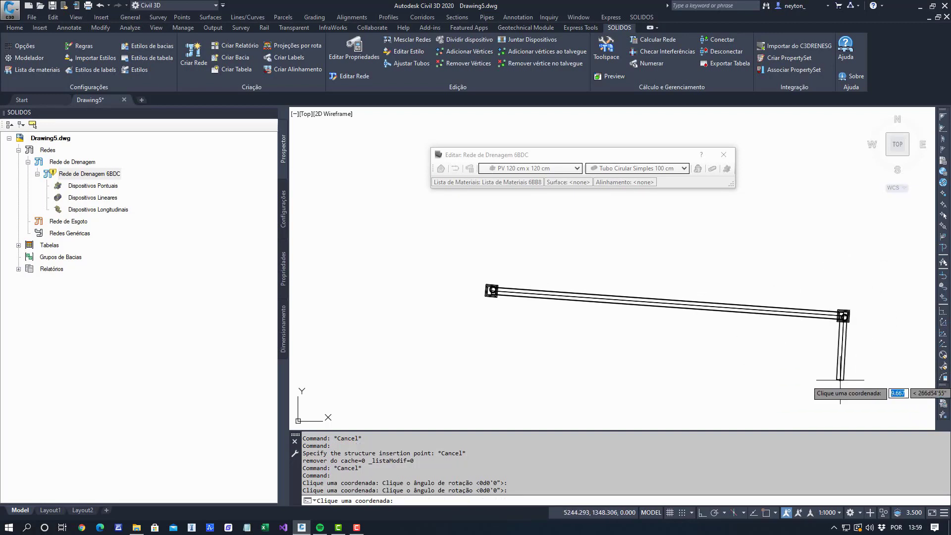
pyautogui.doubleClick(840, 385)
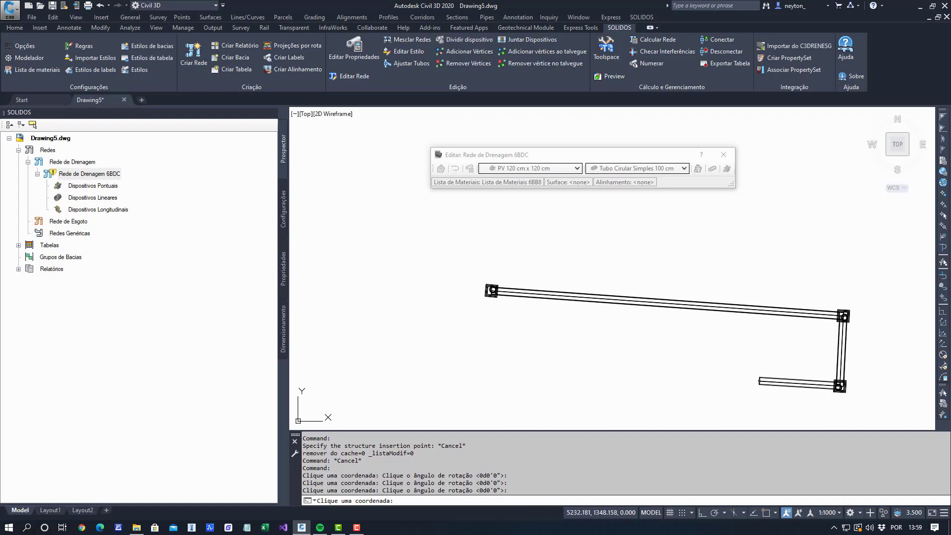
pyautogui.press('Return')
pyautogui.moveTo(743, 376); pyautogui.dragTo(735, 346, button='middle')
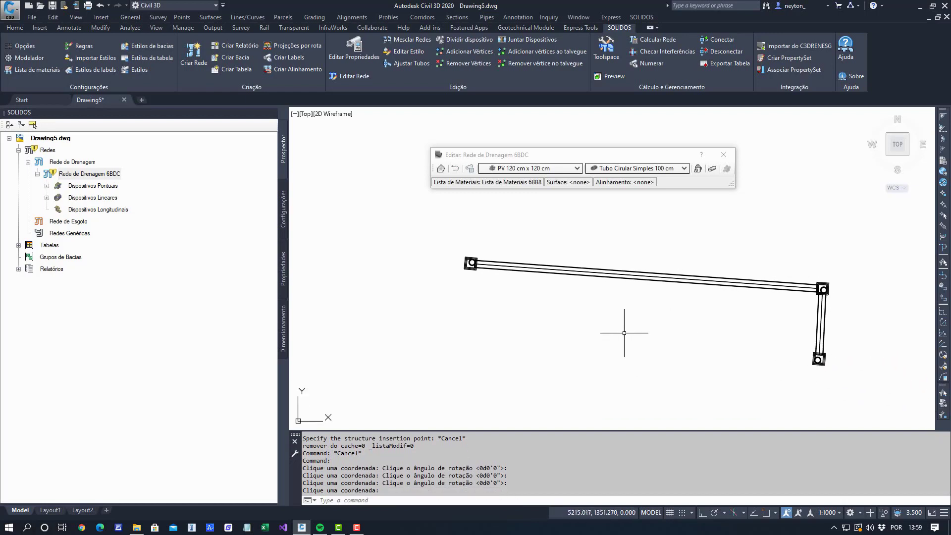
pyautogui.scroll(-2, 627, 329)
pyautogui.moveTo(662, 350); pyautogui.dragTo(619, 331, button='middle')
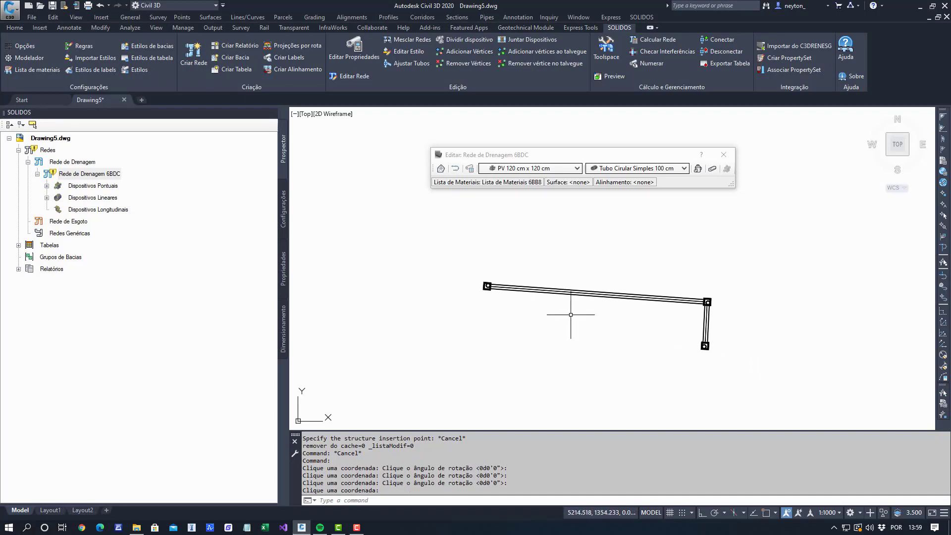
# Split model space into three viewports with the Right configuration and bring the drainage network into view in them.
pyautogui.click(76, 17)
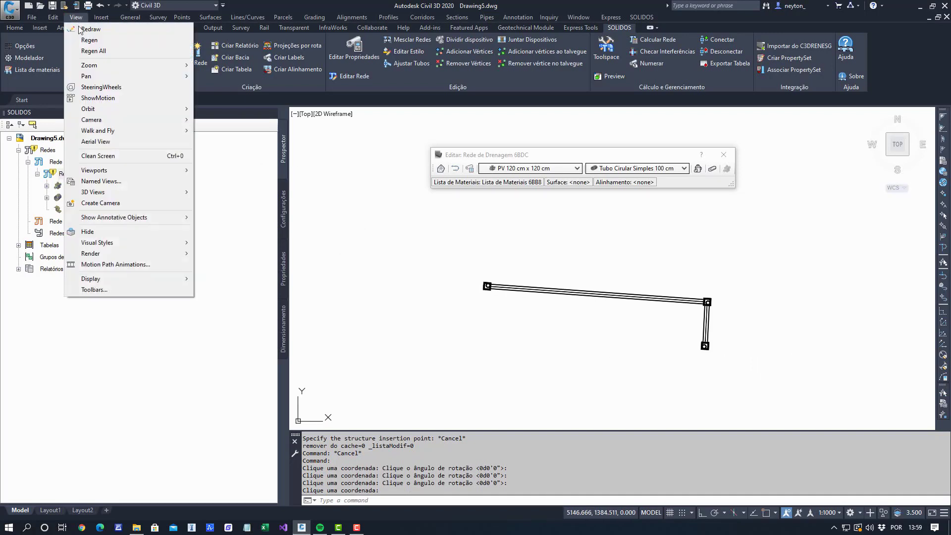
pyautogui.moveTo(110, 174)
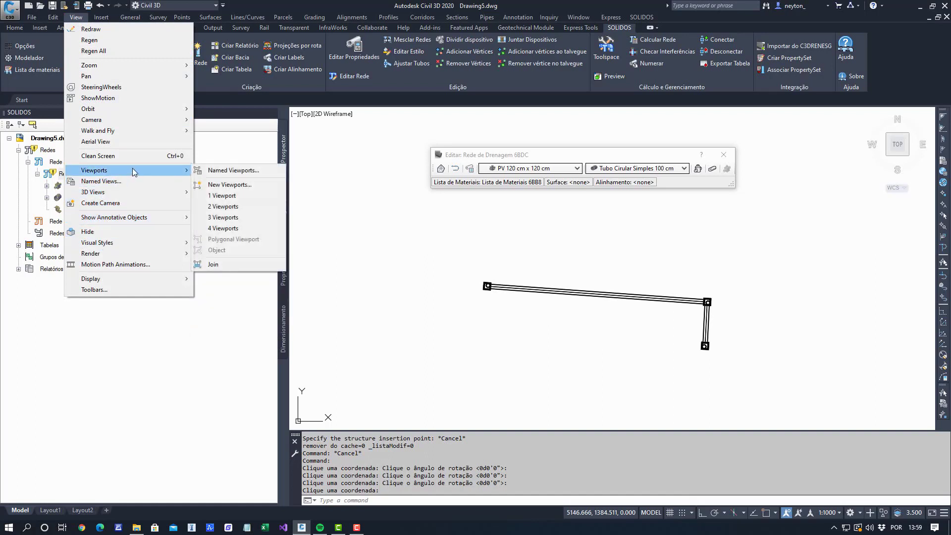
pyautogui.click(239, 218)
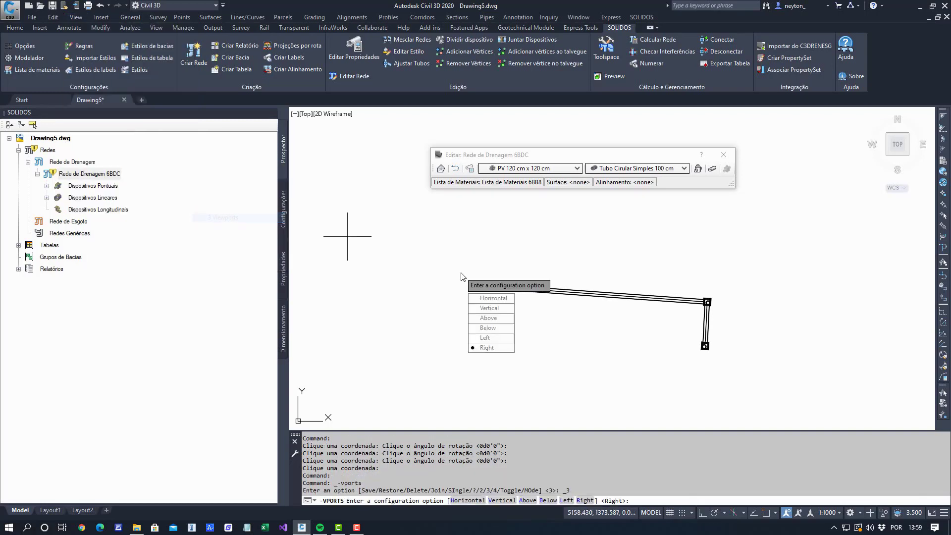
pyautogui.press('Return')
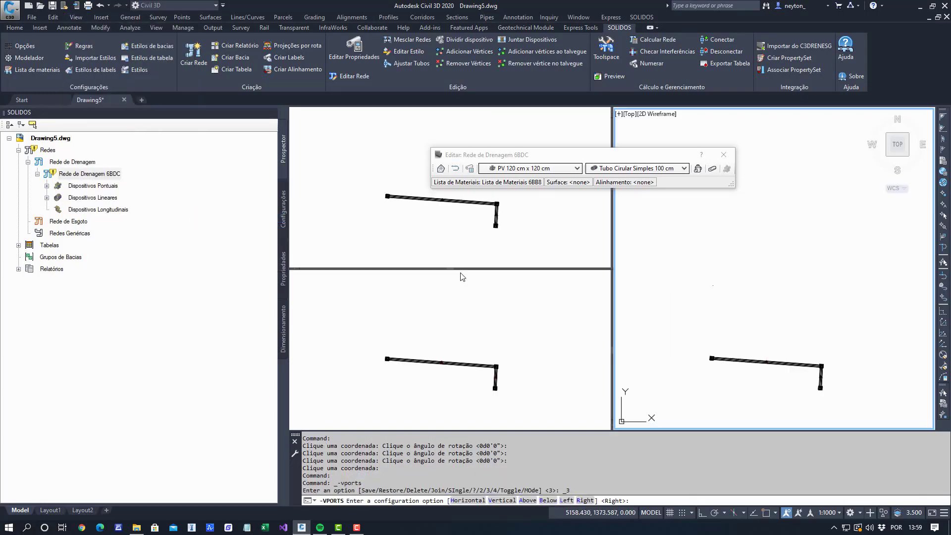
pyautogui.click(488, 235)
pyautogui.moveTo(468, 241); pyautogui.dragTo(454, 247, button='middle')
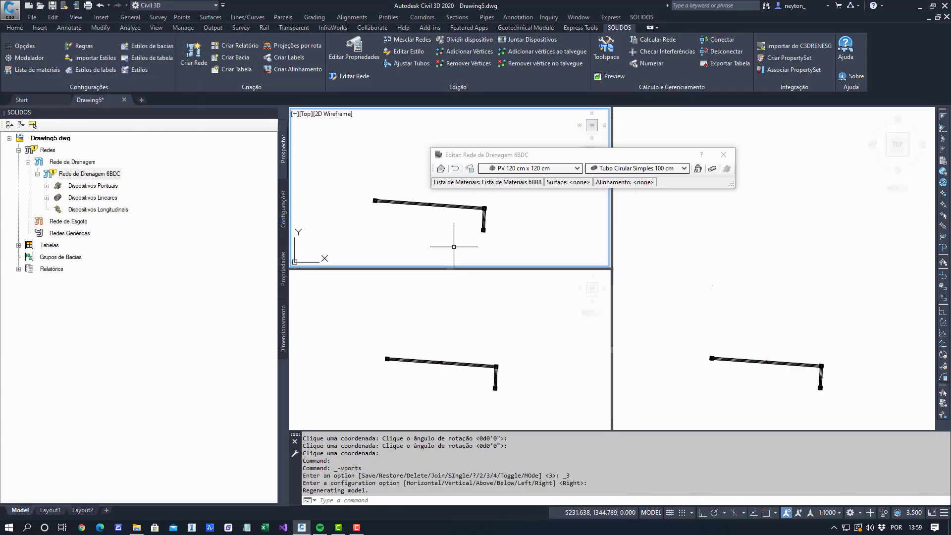
pyautogui.click(456, 323)
pyautogui.click(764, 333)
pyautogui.moveTo(764, 333); pyautogui.dragTo(757, 279, button='middle')
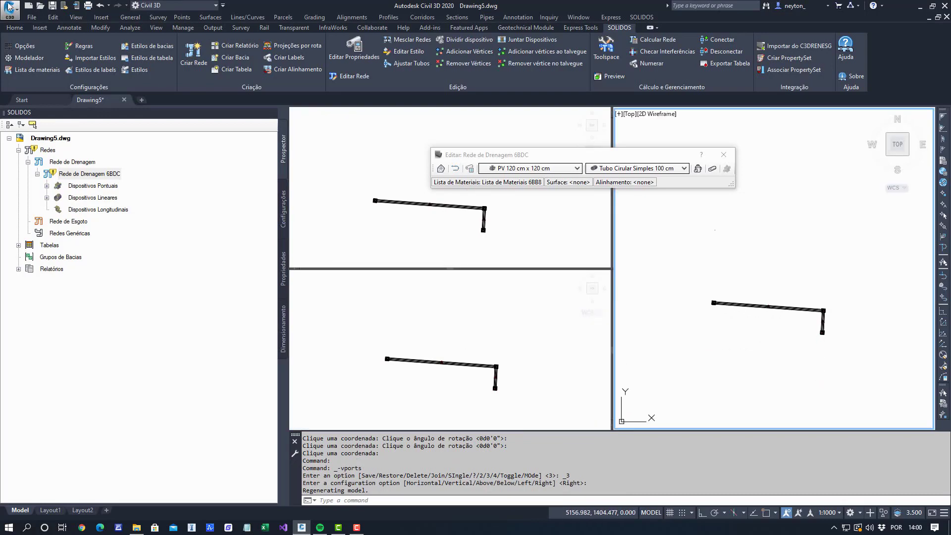
# Set the large viewport to the SE Isometric view and frame the two manholes joined by the short pipe.
pyautogui.click(76, 18)
pyautogui.moveTo(181, 193)
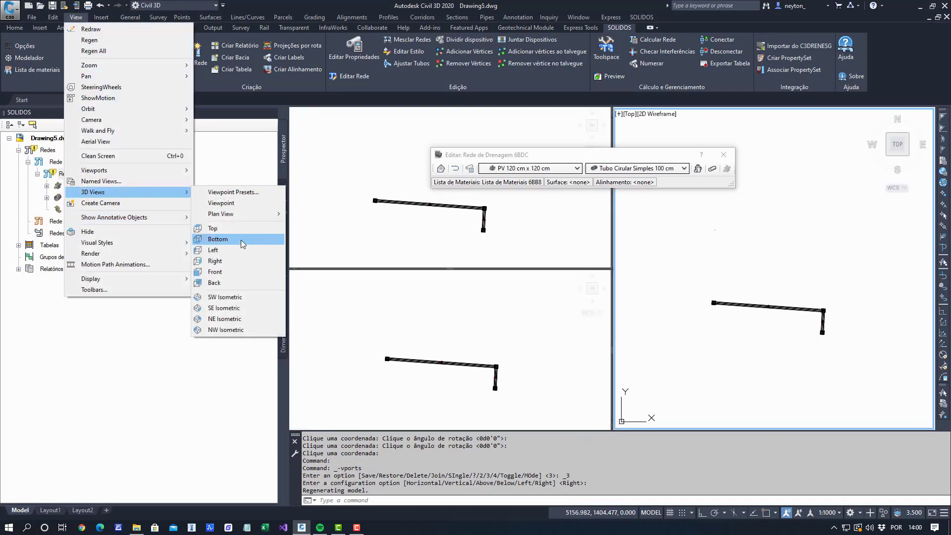
pyautogui.click(227, 308)
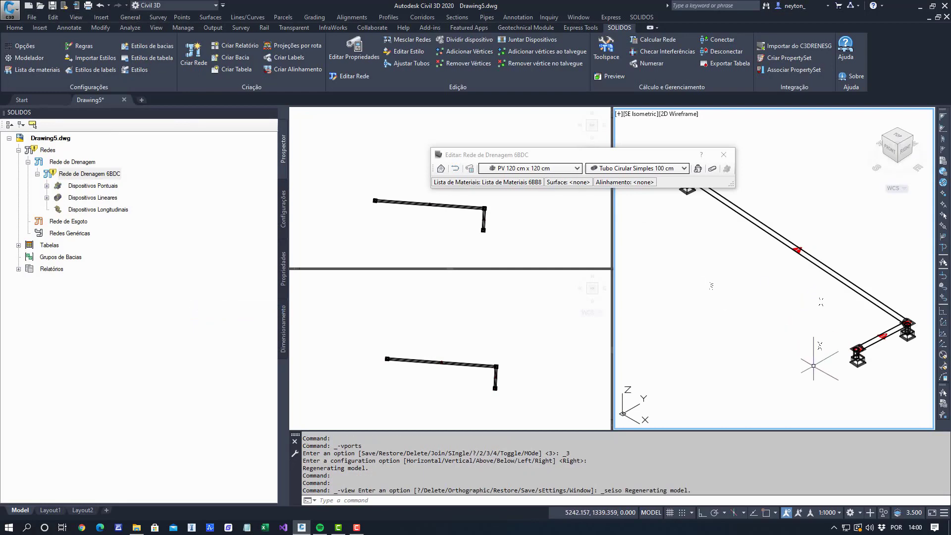
pyautogui.scroll(-2, 788, 366)
pyautogui.scroll(3, 770, 333)
pyautogui.scroll(-2, 772, 336)
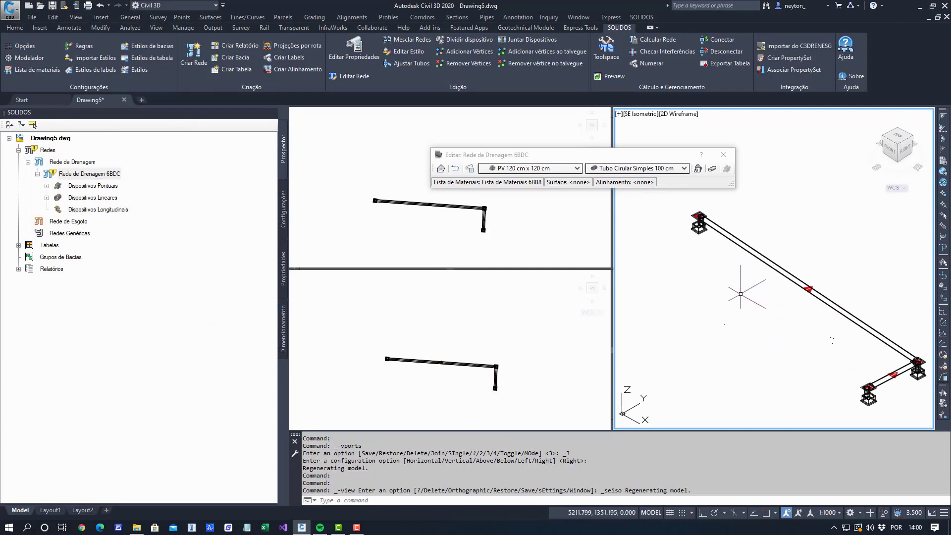
pyautogui.scroll(1, 863, 382)
pyautogui.scroll(4, 864, 382)
pyautogui.scroll(-2, 734, 319)
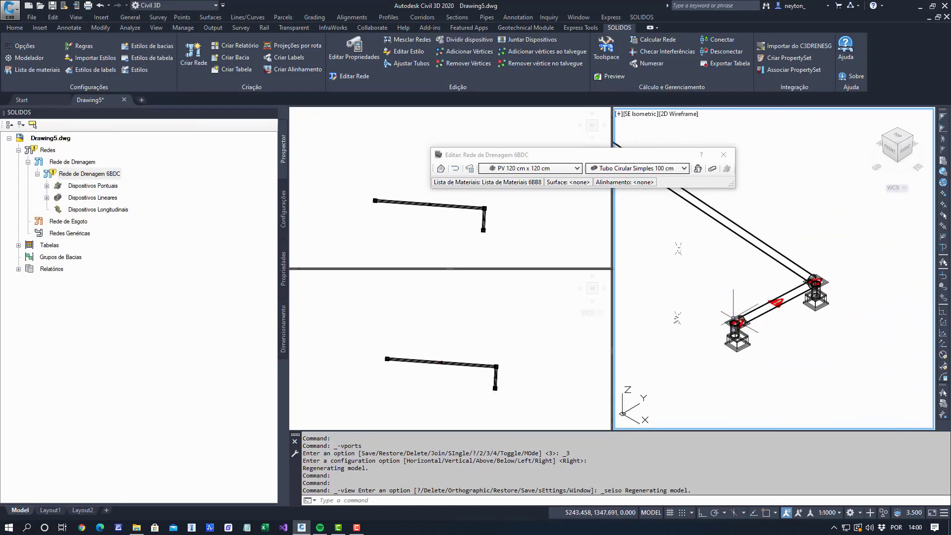
# Apply the Conceptual visual style to the isometric viewport.
pyautogui.click(75, 17)
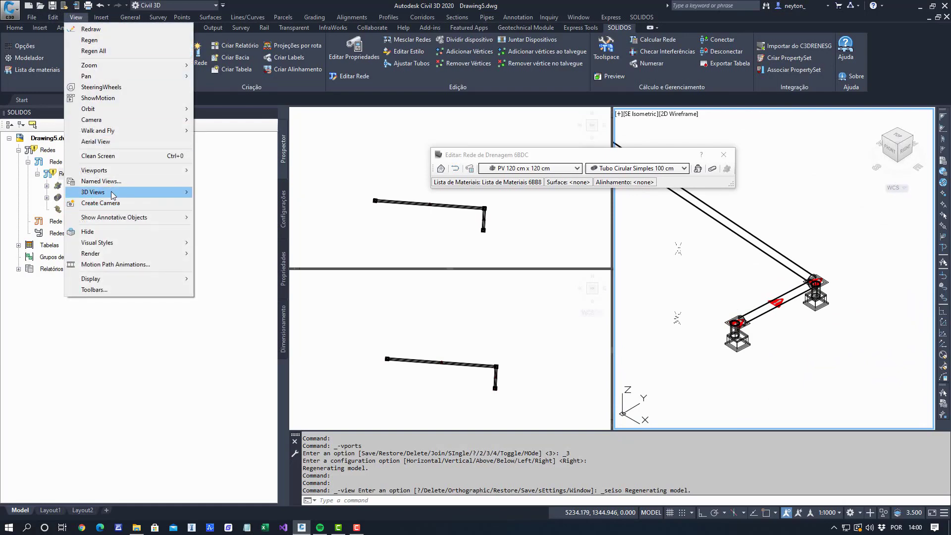
pyautogui.moveTo(137, 243)
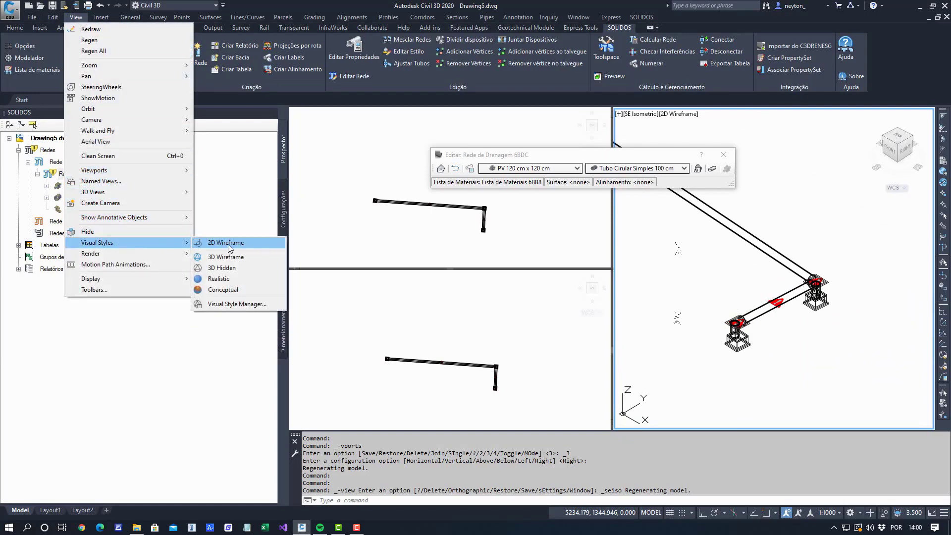
pyautogui.click(230, 288)
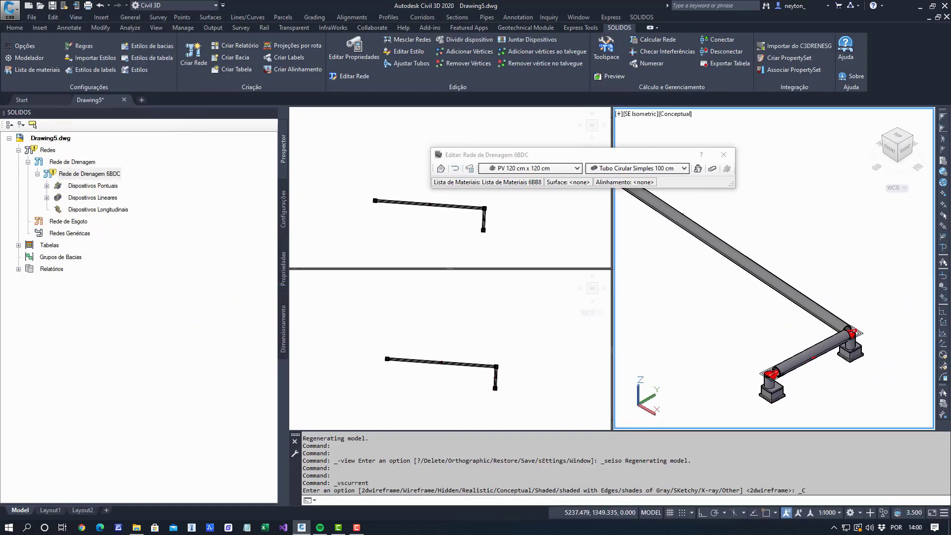
# Examine the shaded manholes and pipes in the isometric viewport and the first manhole in the lower plan viewport.
pyautogui.moveTo(695, 288); pyautogui.dragTo(766, 328, button='middle')
pyautogui.scroll(3, 685, 230)
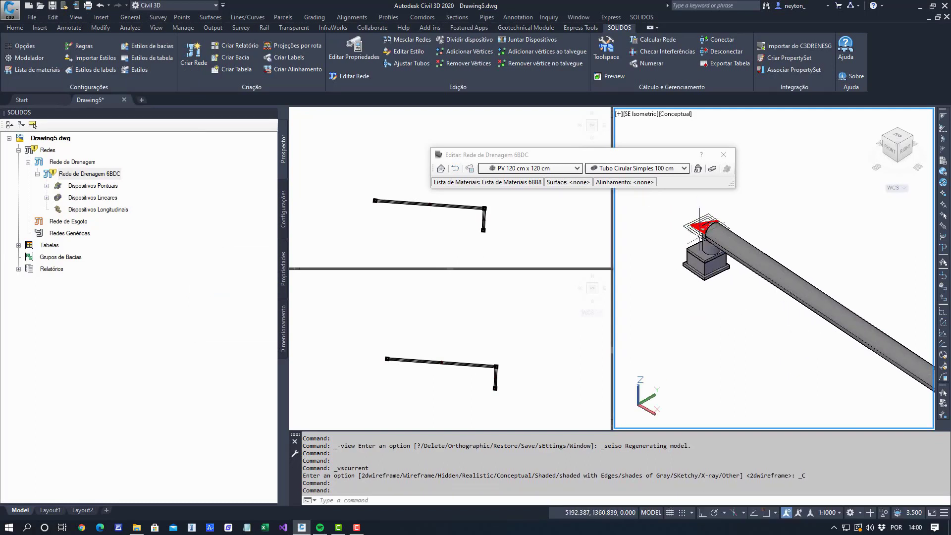
pyautogui.scroll(-5, 721, 329)
pyautogui.scroll(4, 817, 342)
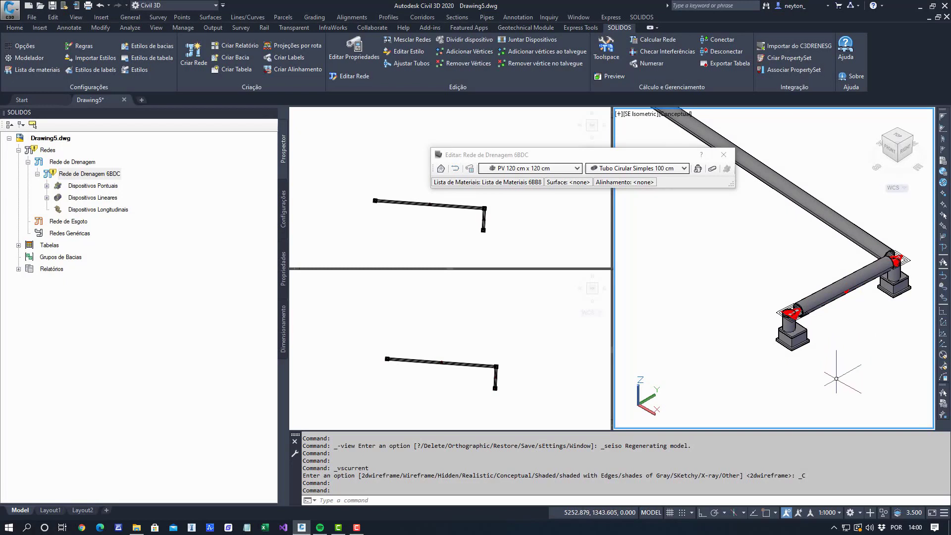
pyautogui.scroll(2, 802, 356)
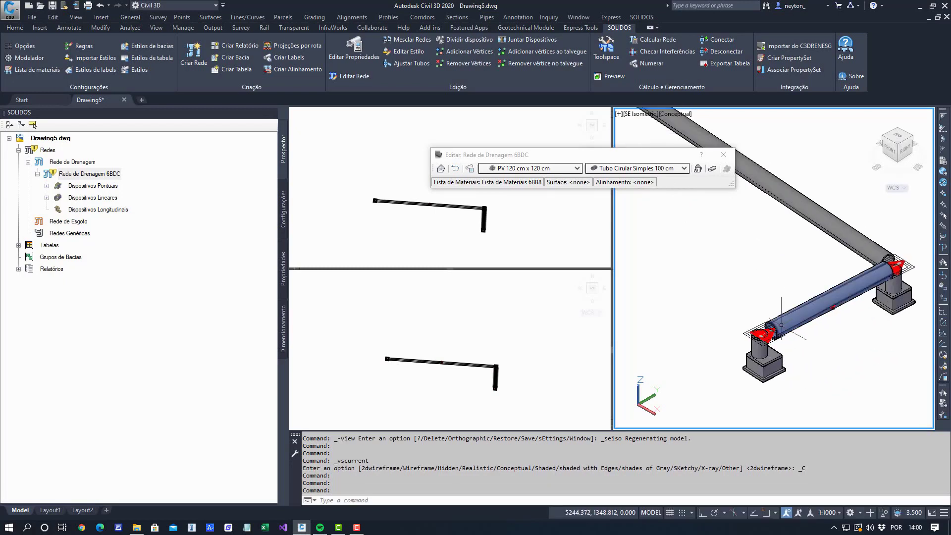
pyautogui.scroll(-3, 766, 324)
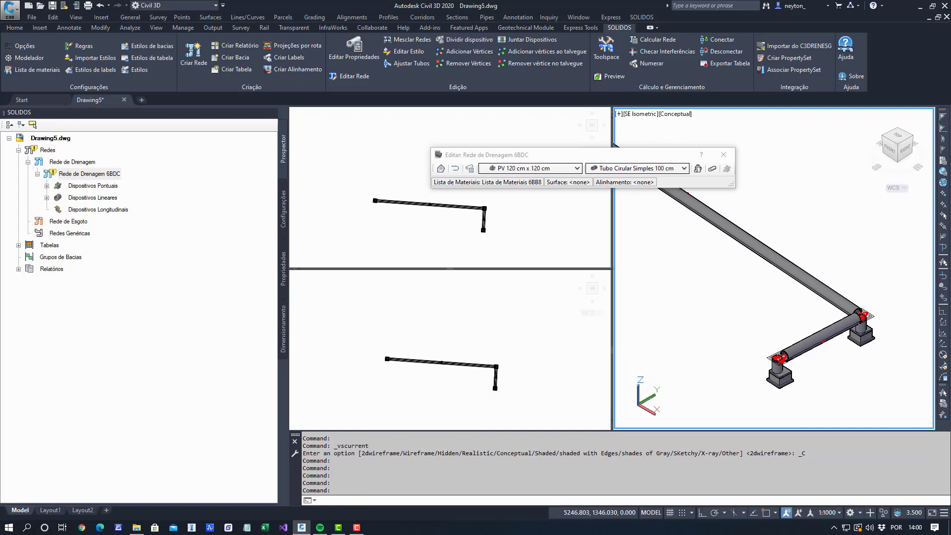
pyautogui.scroll(-3, 797, 366)
pyautogui.moveTo(695, 286); pyautogui.dragTo(694, 248, button='middle')
pyautogui.click(491, 394)
pyautogui.scroll(4, 488, 391)
pyautogui.scroll(-3, 435, 360)
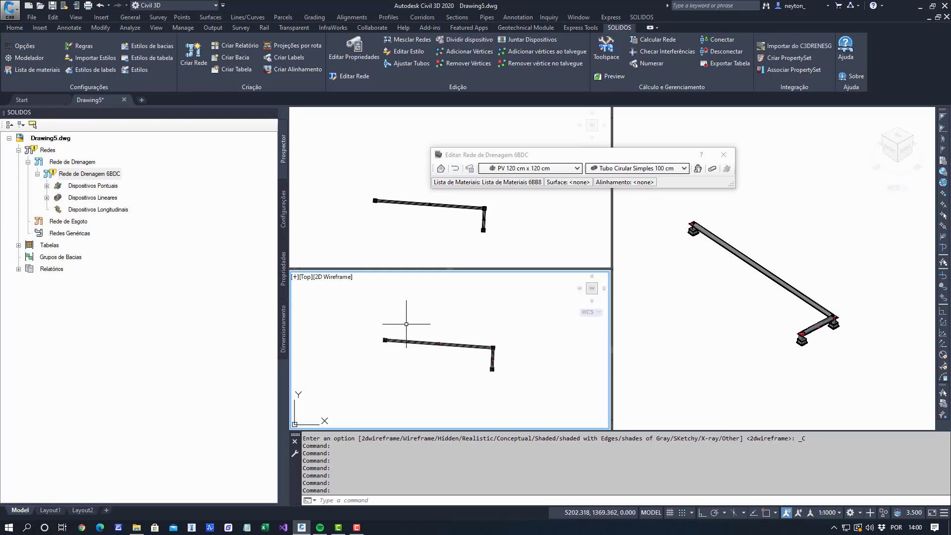
pyautogui.scroll(5, 406, 324)
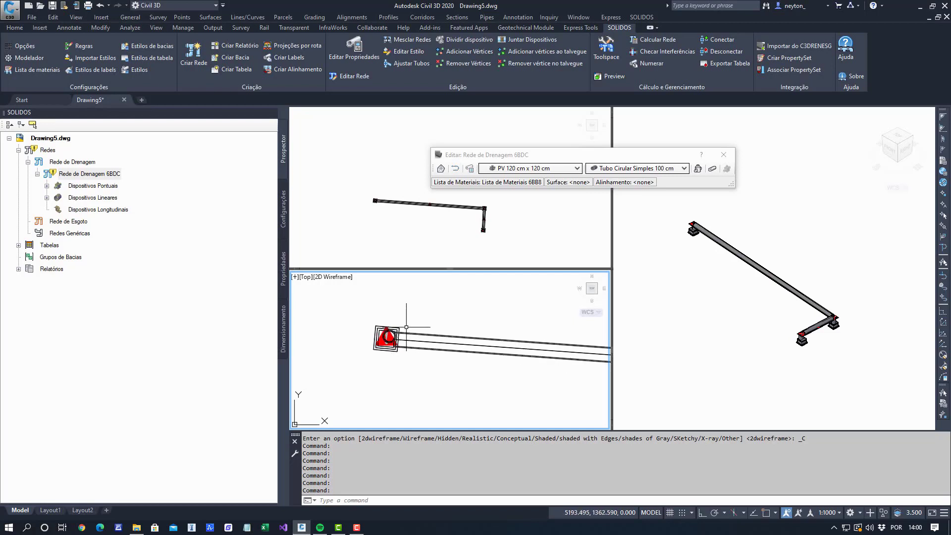
# Close the drainage network editor and inspect the short pipe with its manholes in 3D and the whole network in plan.
pyautogui.click(723, 154)
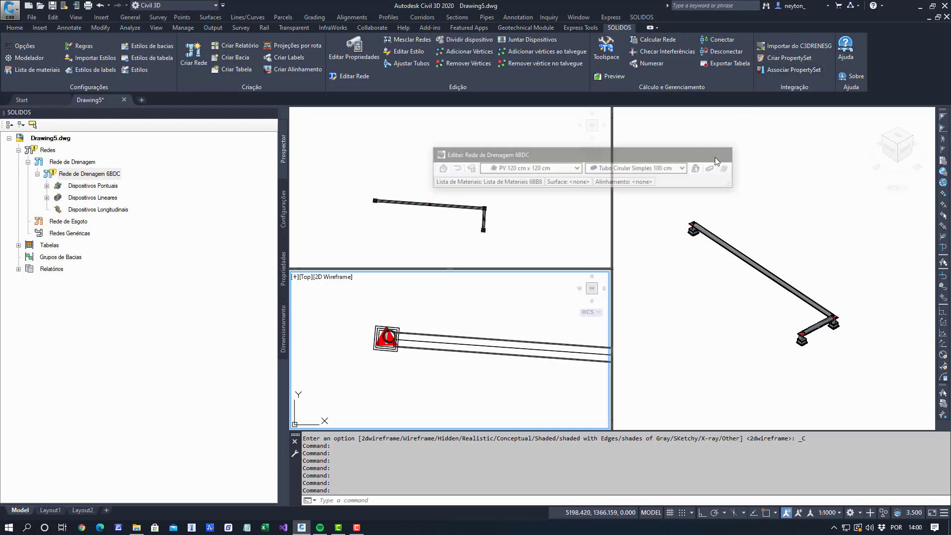
pyautogui.click(708, 291)
pyautogui.scroll(8, 783, 356)
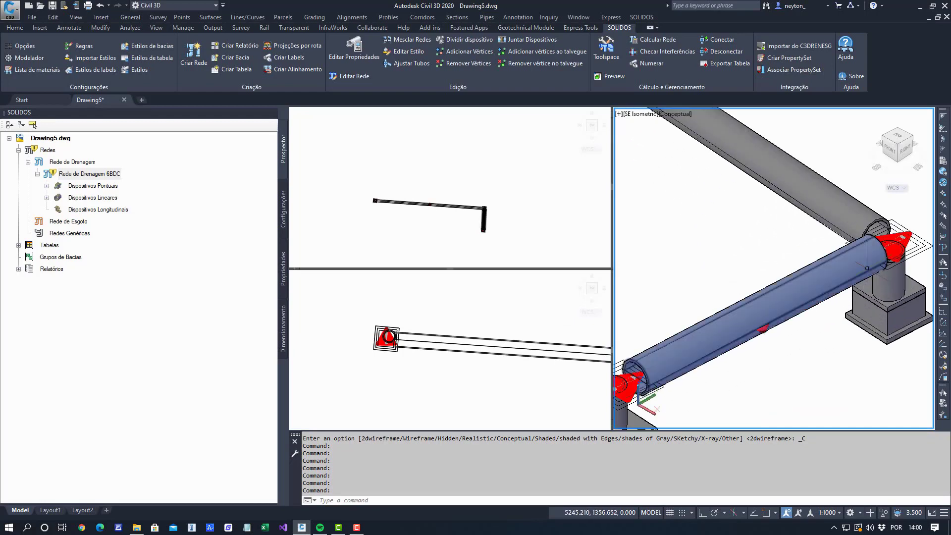
pyautogui.scroll(-5, 877, 253)
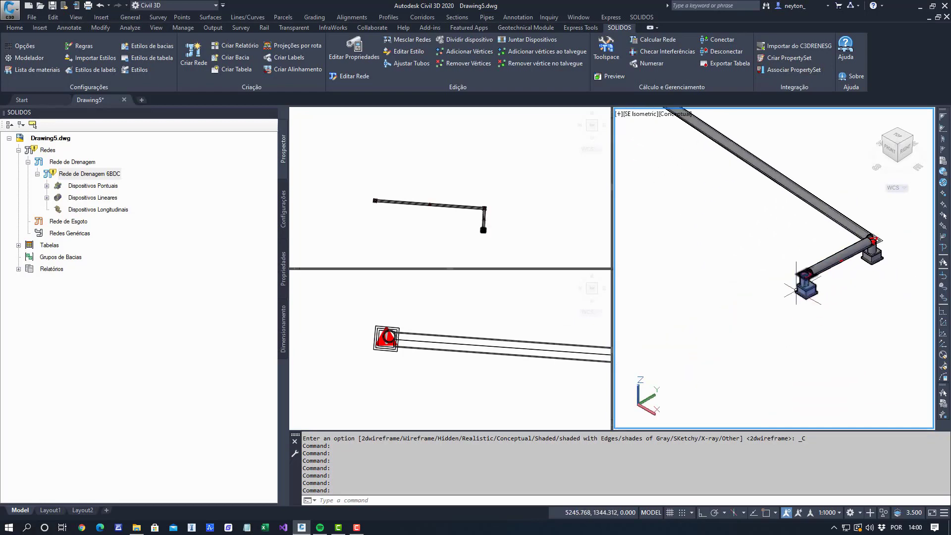
pyautogui.scroll(4, 807, 307)
pyautogui.scroll(-3, 743, 343)
pyautogui.scroll(1, 745, 341)
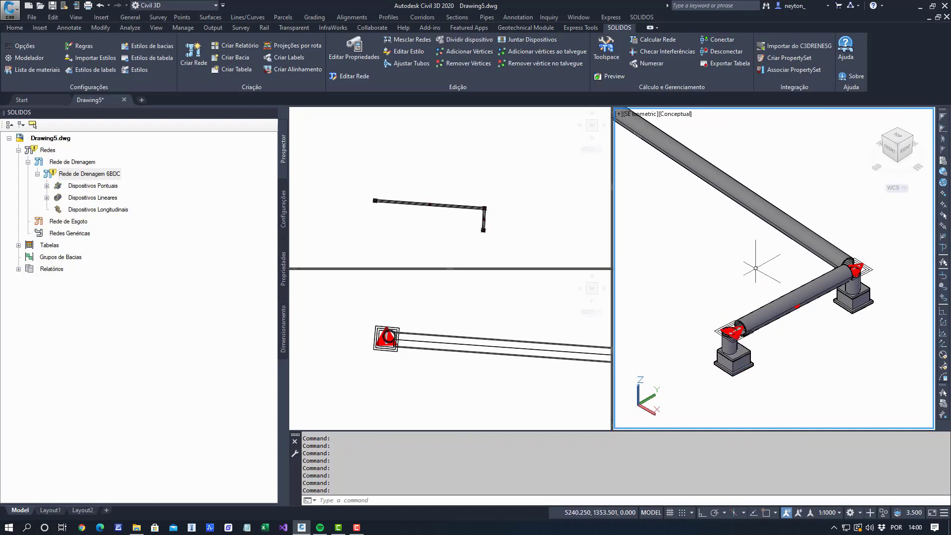
pyautogui.click(493, 346)
pyautogui.scroll(-5, 490, 337)
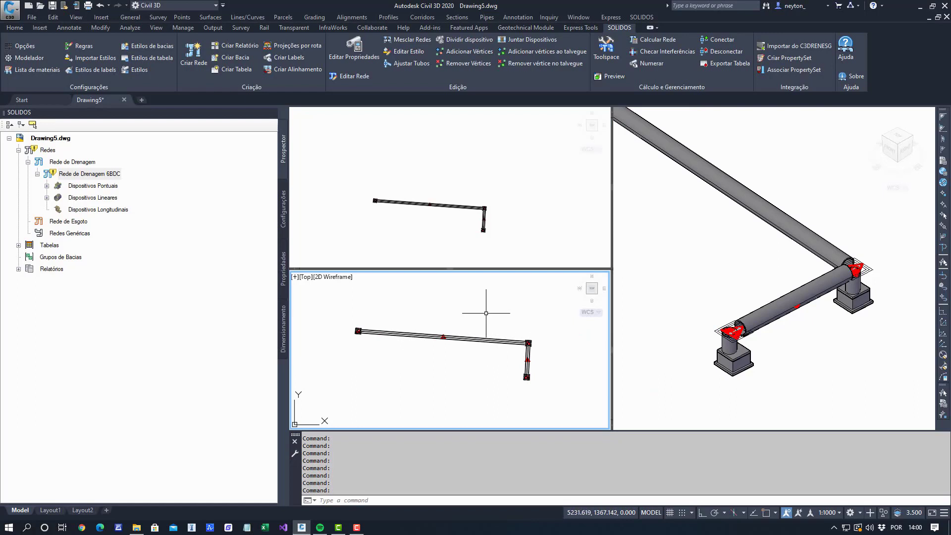
# Show the SOLIDOS configuration tree, collapse the linear devices, and review its custom sections and materials lists.
pyautogui.click(189, 179)
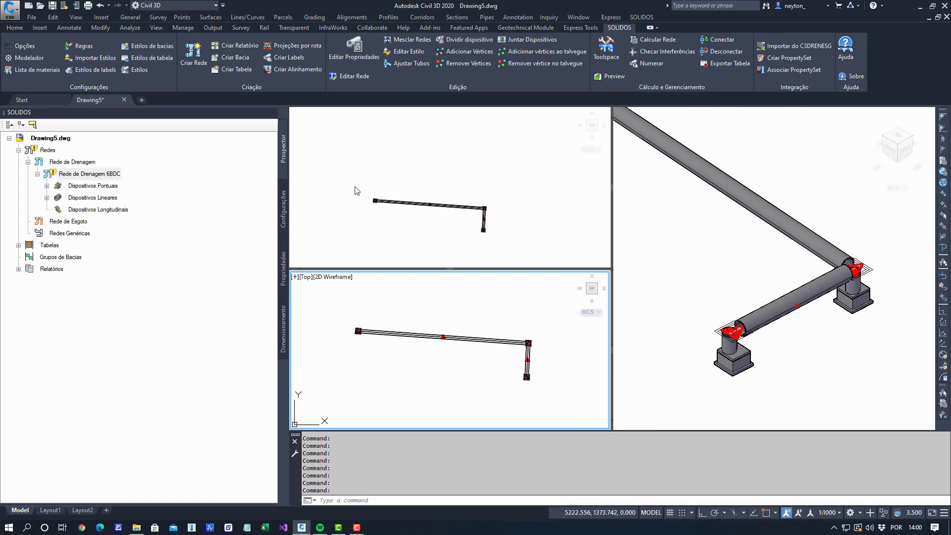
pyautogui.click(284, 210)
pyautogui.click(284, 268)
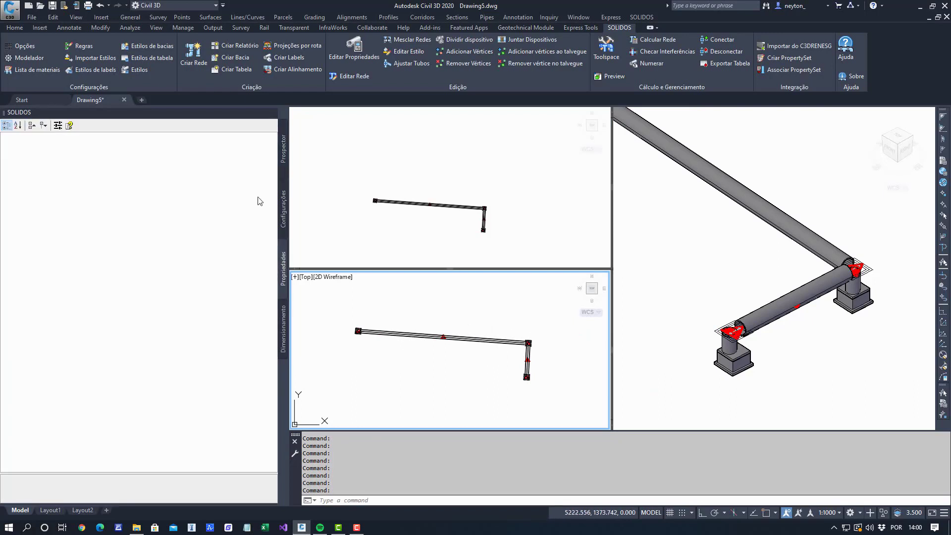
pyautogui.click(283, 209)
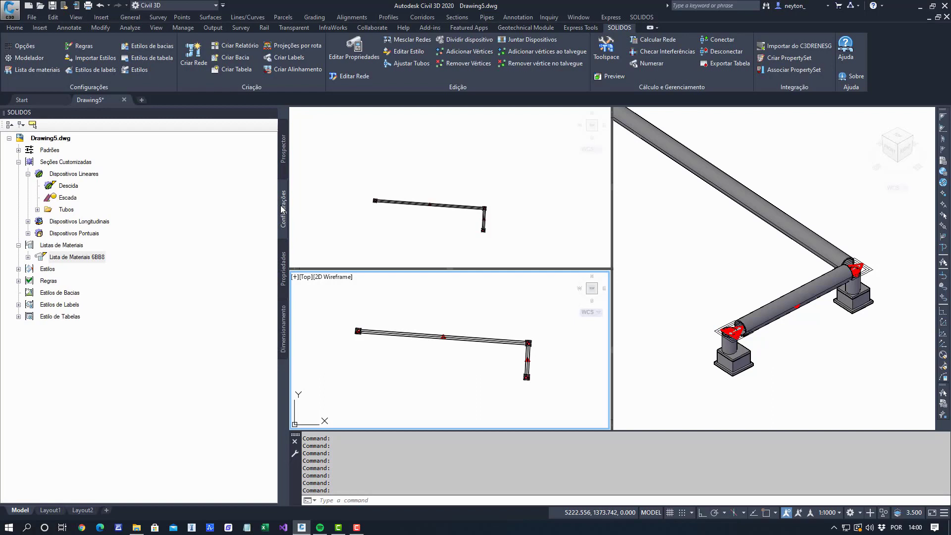
pyautogui.click(39, 176)
pyautogui.click(28, 173)
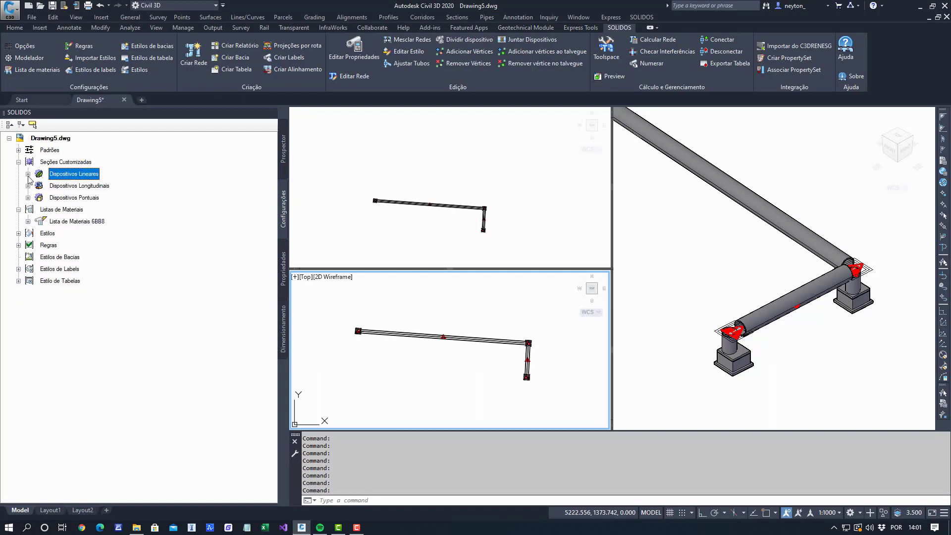
pyautogui.click(64, 210)
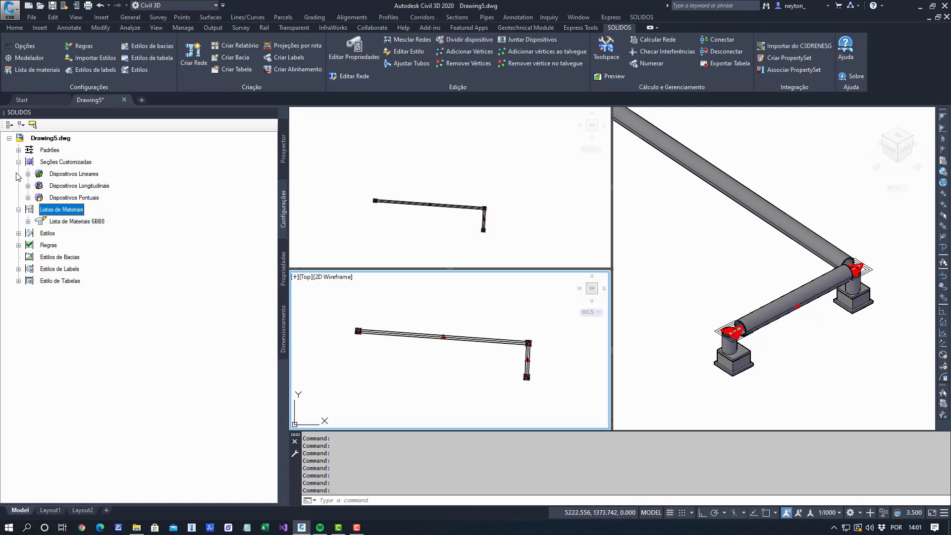
pyautogui.click(55, 174)
pyautogui.click(64, 164)
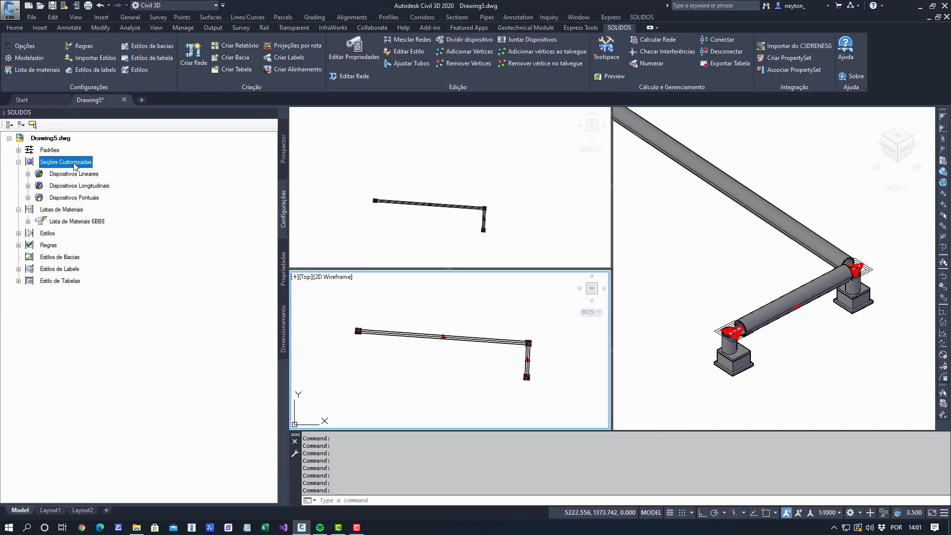
pyautogui.click(73, 174)
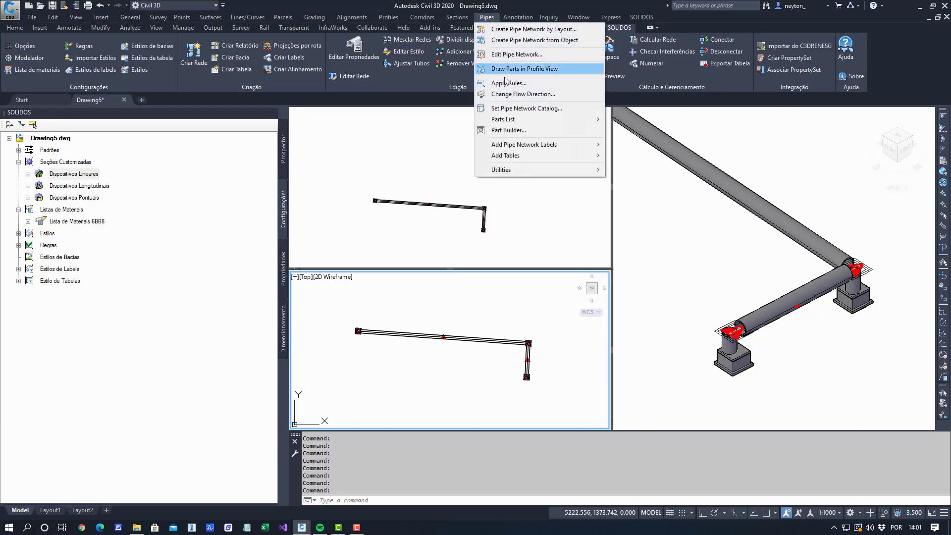
pyautogui.click(508, 131)
pyautogui.click(378, 170)
# Review the linear, longitudinal and point device groups and the commands available for the custom sections and the drawing.
pyautogui.click(73, 173)
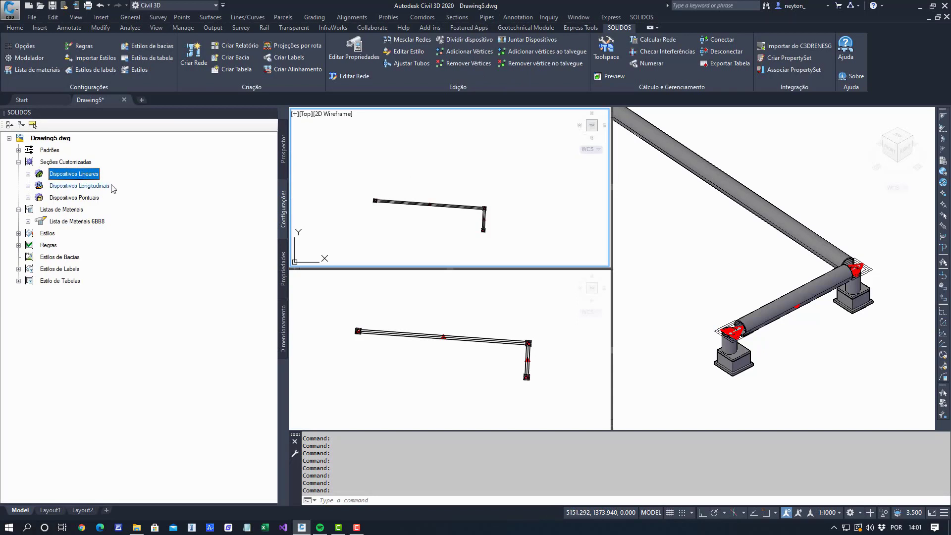
pyautogui.click(90, 199)
pyautogui.click(55, 151)
pyautogui.click(66, 189)
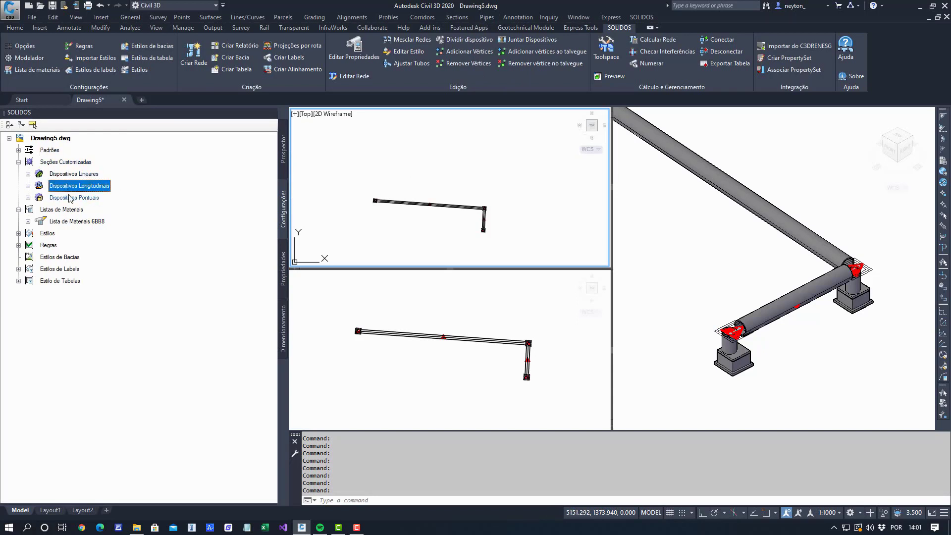
pyautogui.click(71, 197)
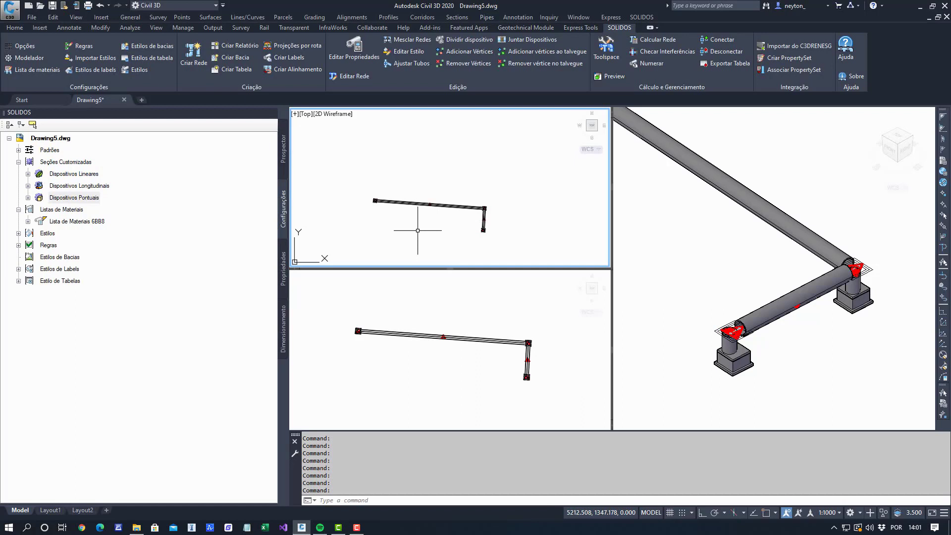
pyautogui.rightClick(64, 163)
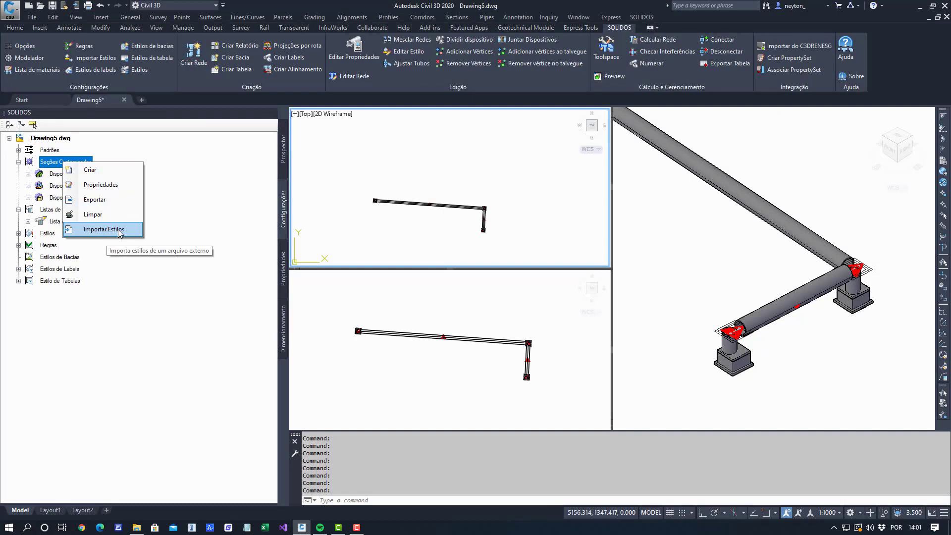
pyautogui.rightClick(48, 138)
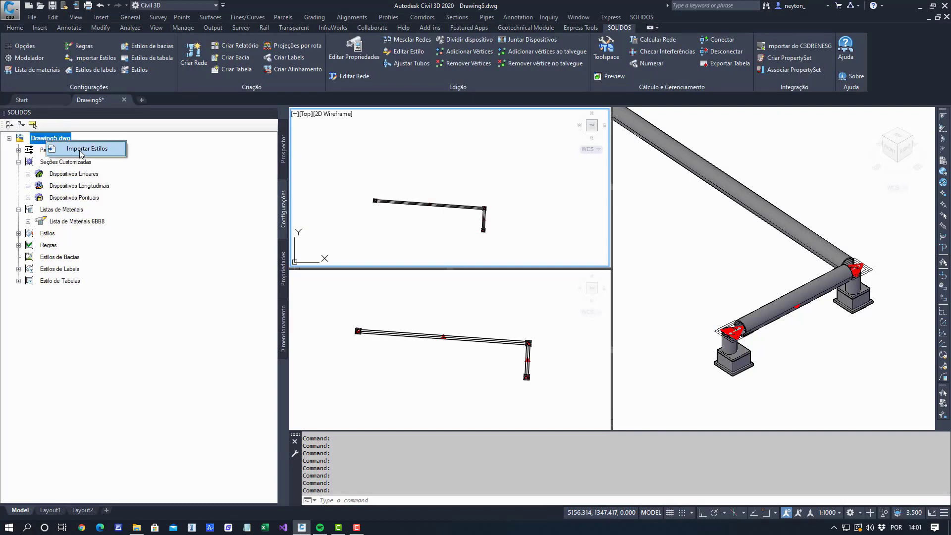
pyautogui.press('Escape')
pyautogui.rightClick(73, 162)
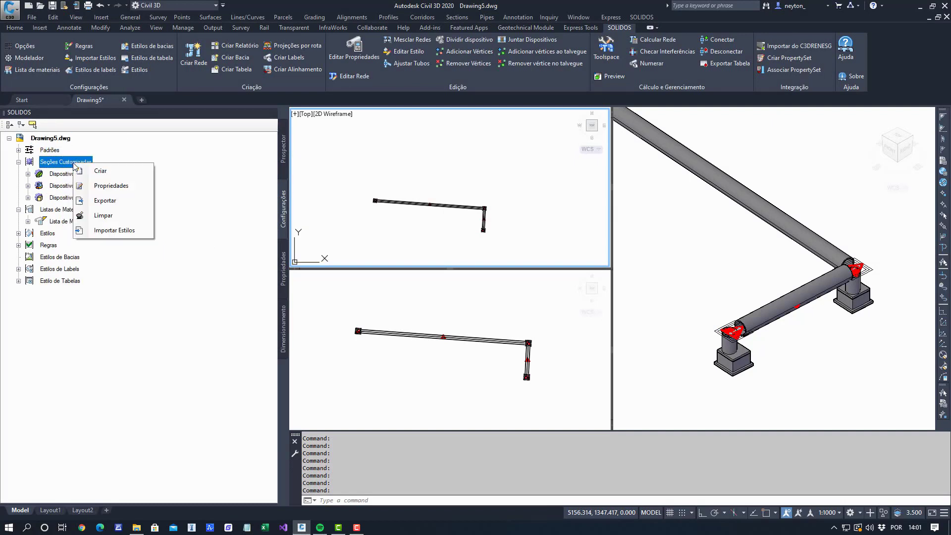
pyautogui.press('Escape')
pyautogui.moveTo(411, 226); pyautogui.dragTo(441, 208, button='middle')
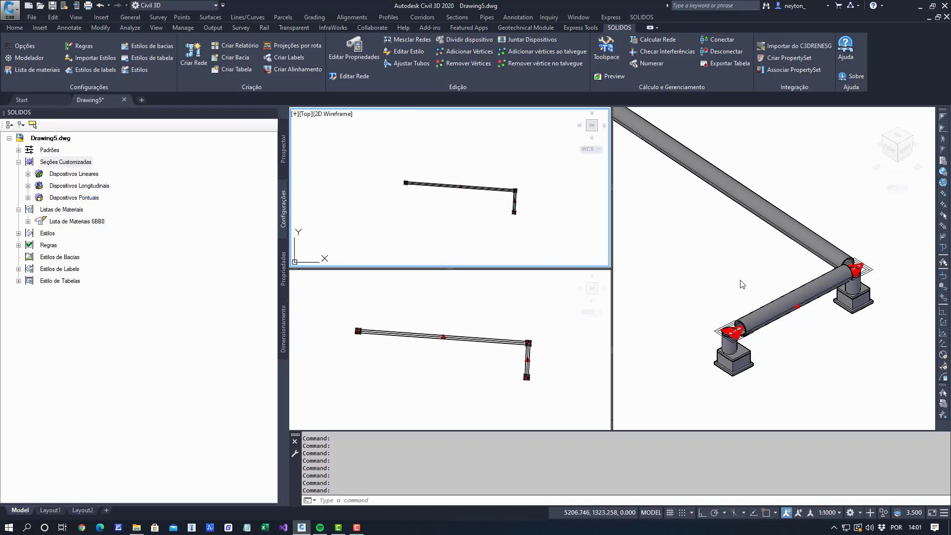
# Export all custom sections of the drawing to the root of the RAMDISK (F:) drive.
pyautogui.rightClick(80, 164)
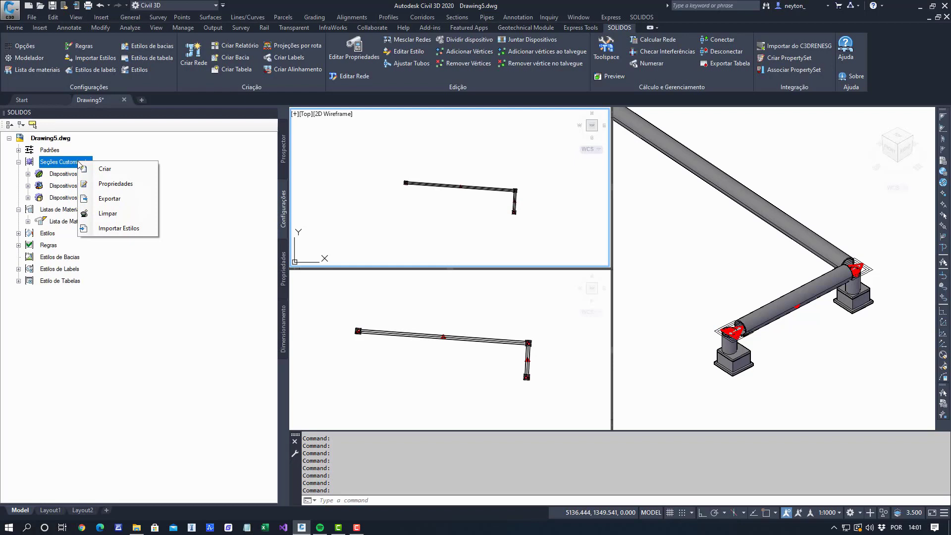
pyautogui.click(115, 198)
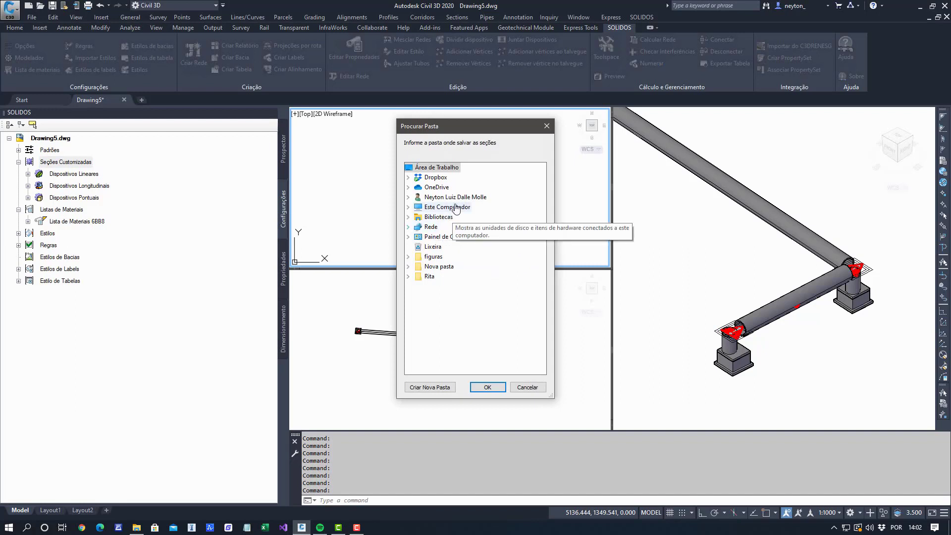
pyautogui.click(408, 207)
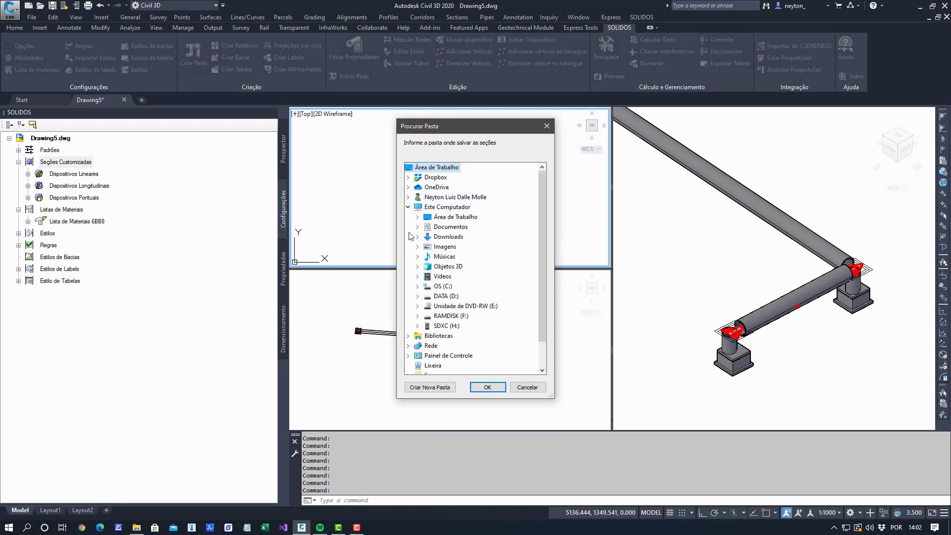
pyautogui.click(450, 316)
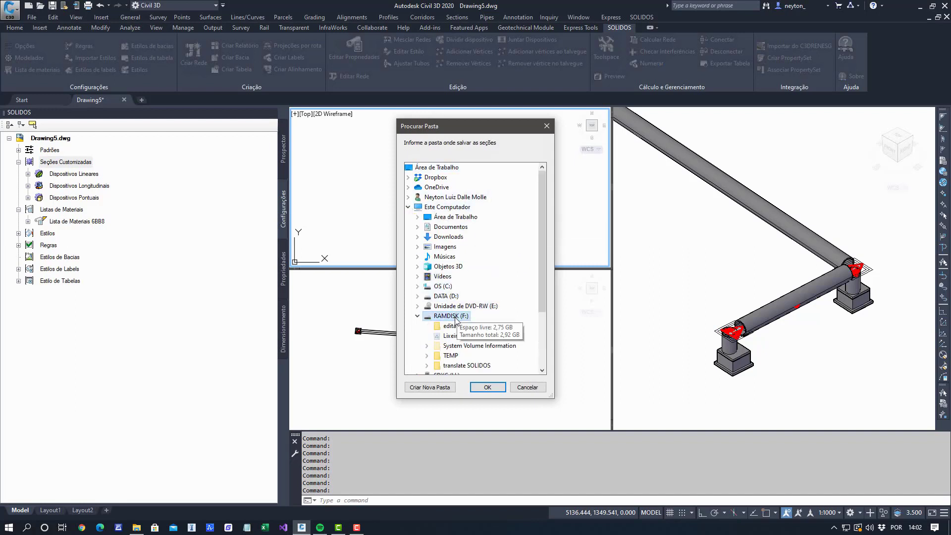
pyautogui.click(488, 388)
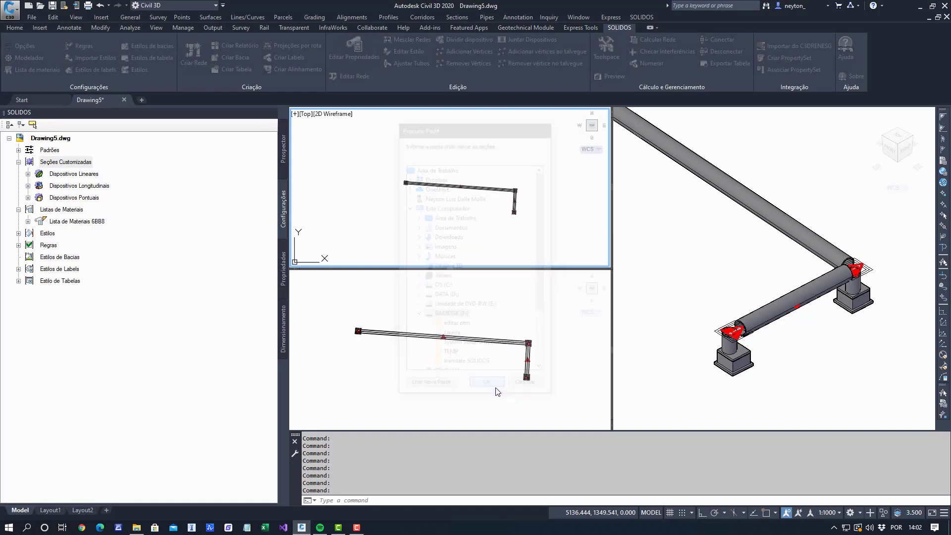
pyautogui.click(499, 342)
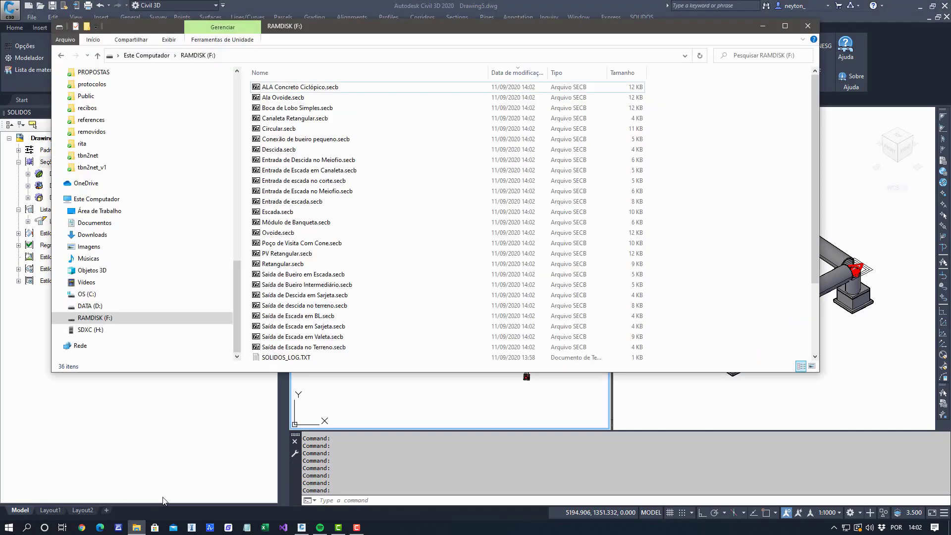
# Check the exported .secb section files on RAMDISK (F:) and start a new blank drawing in Civil 3D.
pyautogui.click(303, 232)
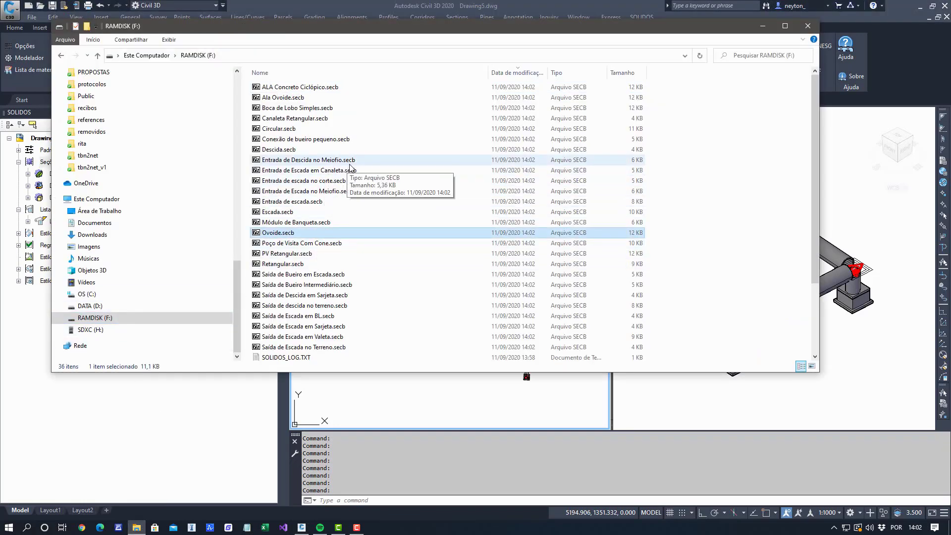
pyautogui.click(354, 164)
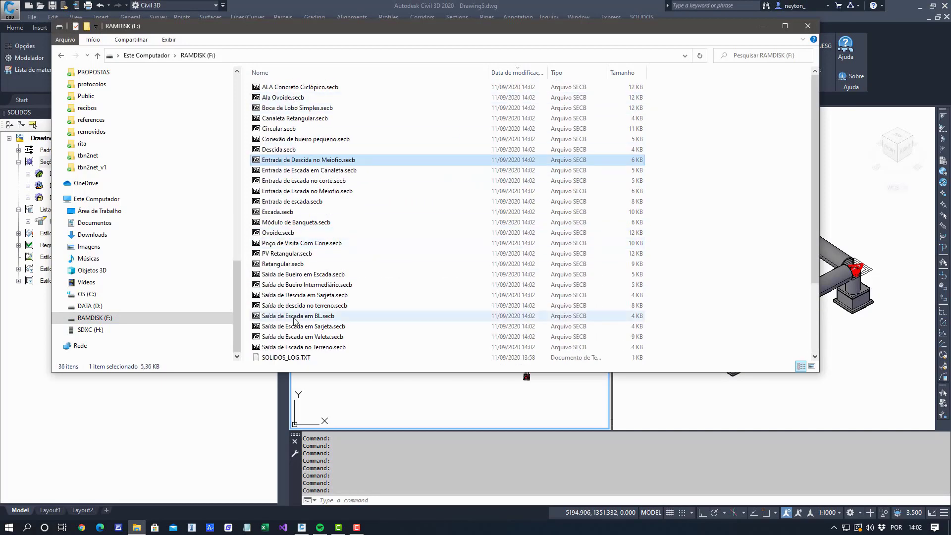
pyautogui.click(478, 403)
pyautogui.press('Escape')
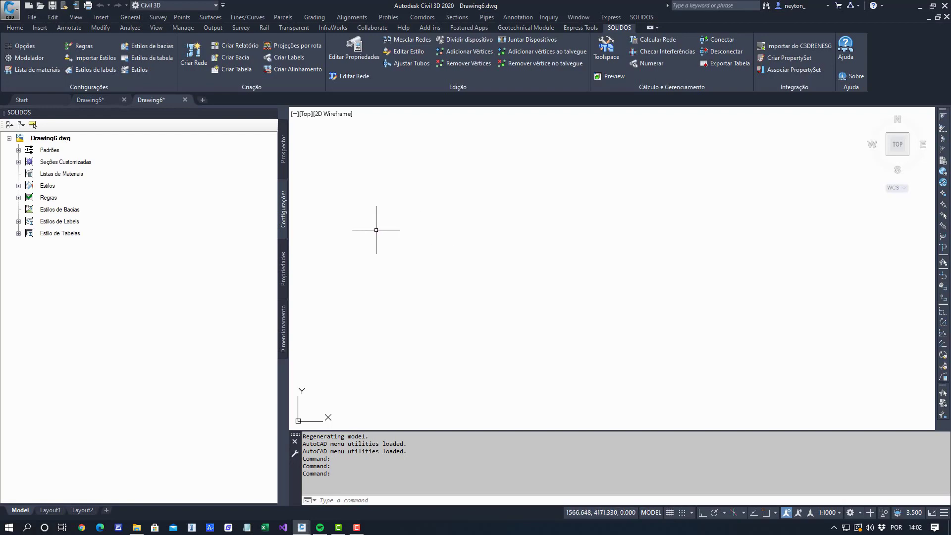
# Import the section files Ala Ovoide.secb and Ovoide.secb from RAMDISK (F:) into the new drawing's custom sections.
pyautogui.rightClick(80, 162)
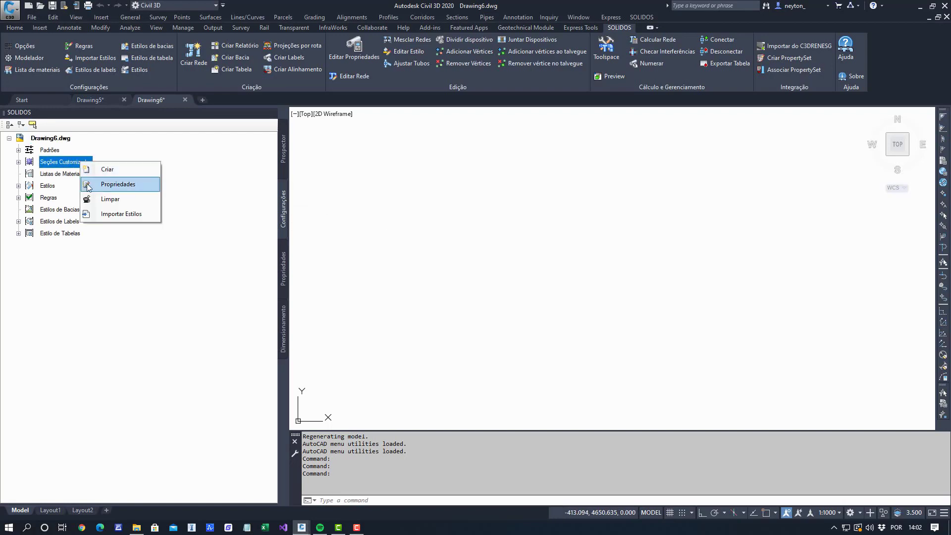
pyautogui.click(119, 215)
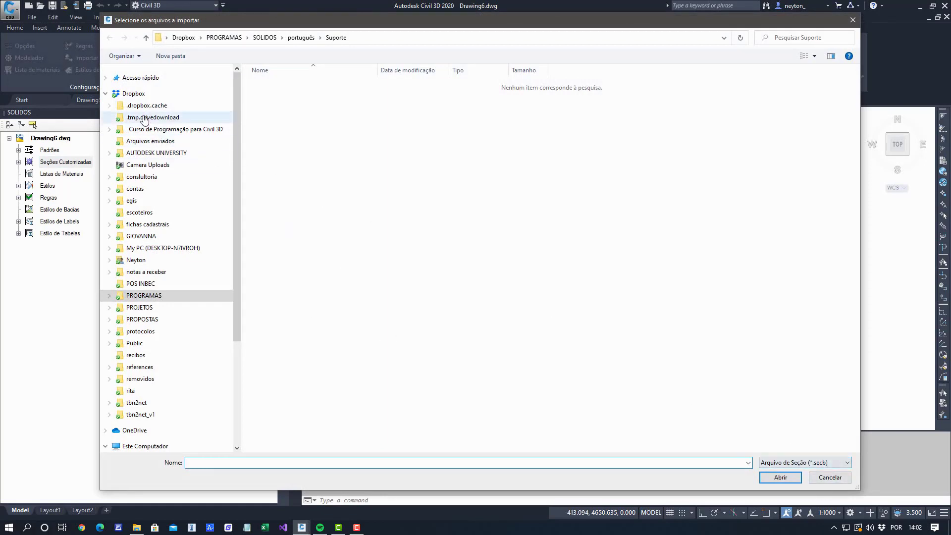
pyautogui.click(106, 93)
pyautogui.click(147, 248)
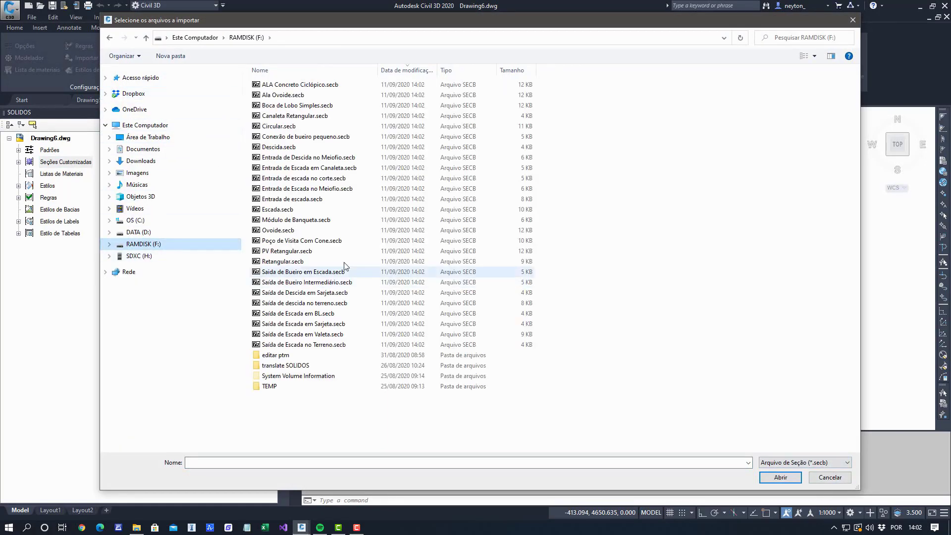
pyautogui.click(288, 97)
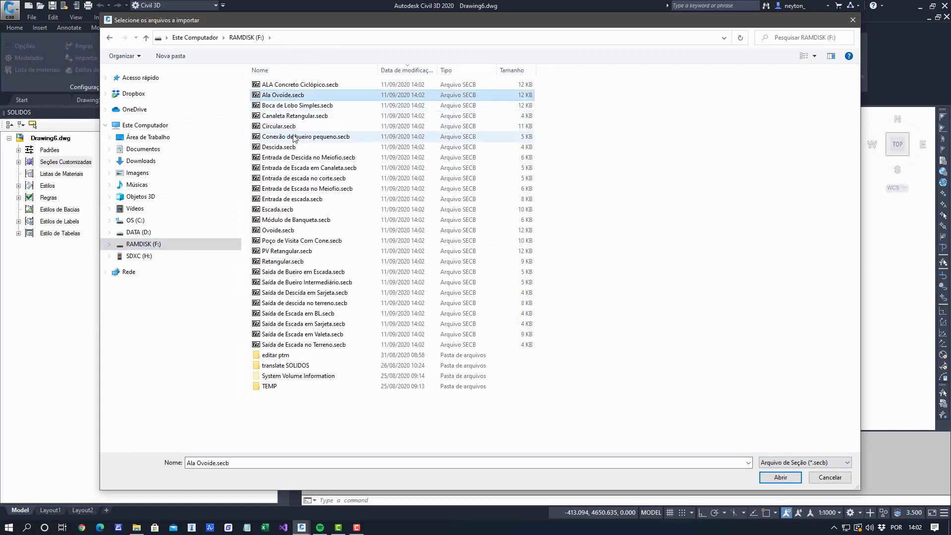
pyautogui.keyDown('ctrl'); pyautogui.click(297, 85); pyautogui.keyUp('ctrl')
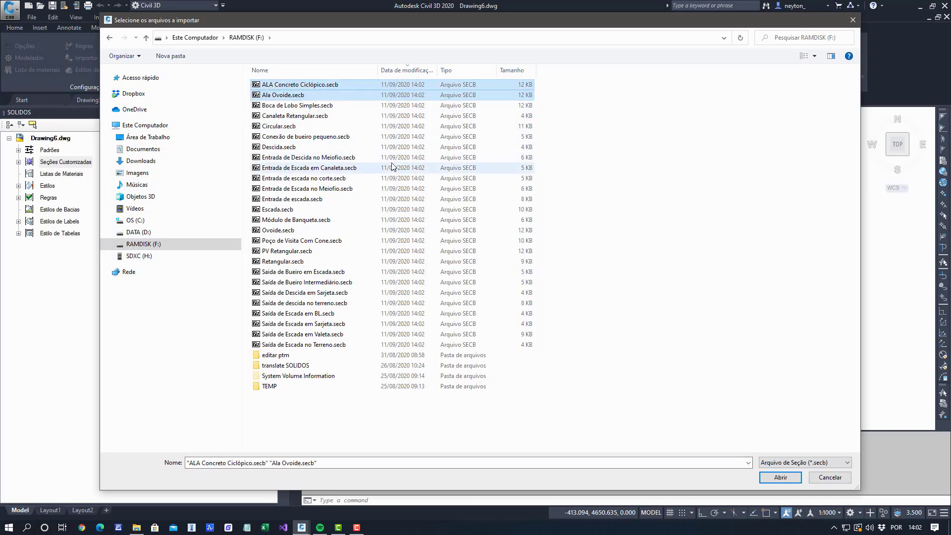
pyautogui.click(295, 97)
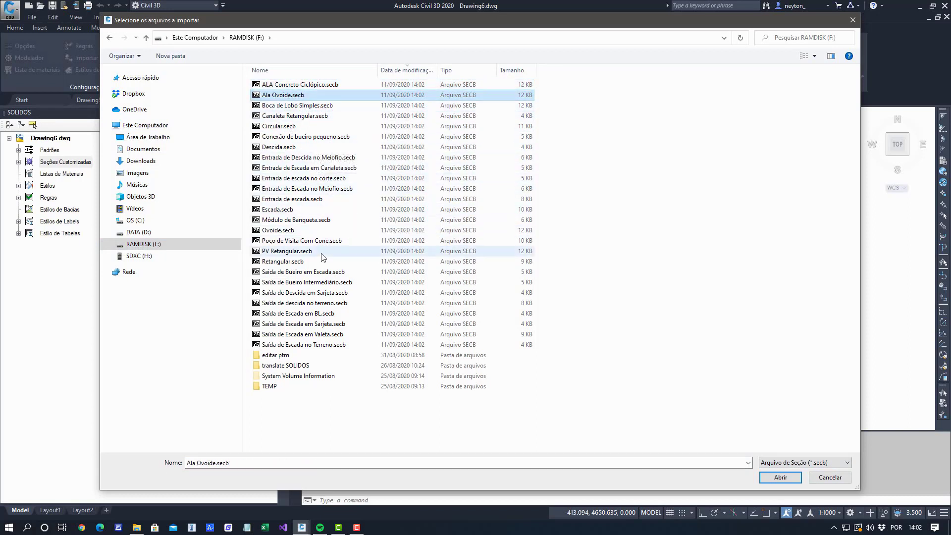
pyautogui.keyDown('ctrl'); pyautogui.click(317, 230); pyautogui.keyUp('ctrl')
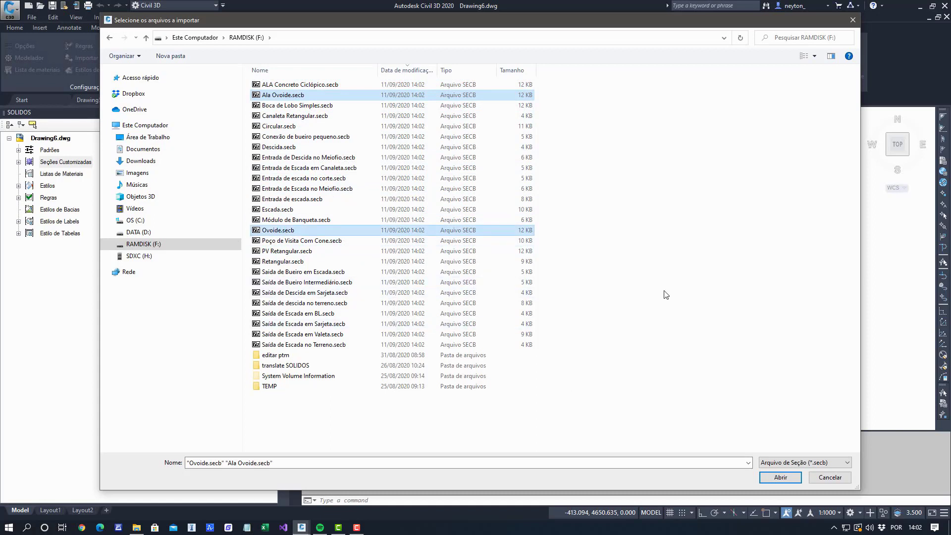
pyautogui.click(780, 477)
# Expand the custom sections with their linear and point device groups to check the imported sections.
pyautogui.click(18, 162)
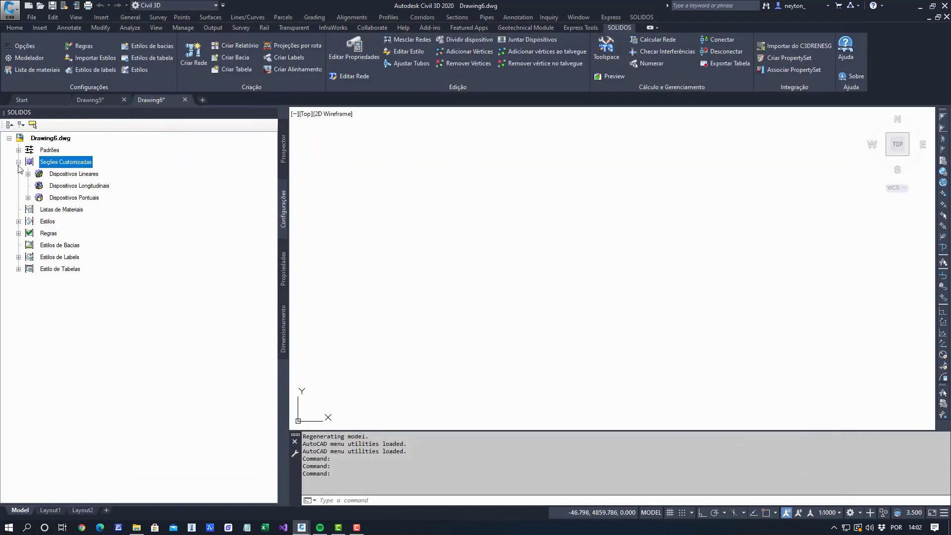
pyautogui.click(27, 174)
pyautogui.click(73, 188)
pyautogui.doubleClick(54, 210)
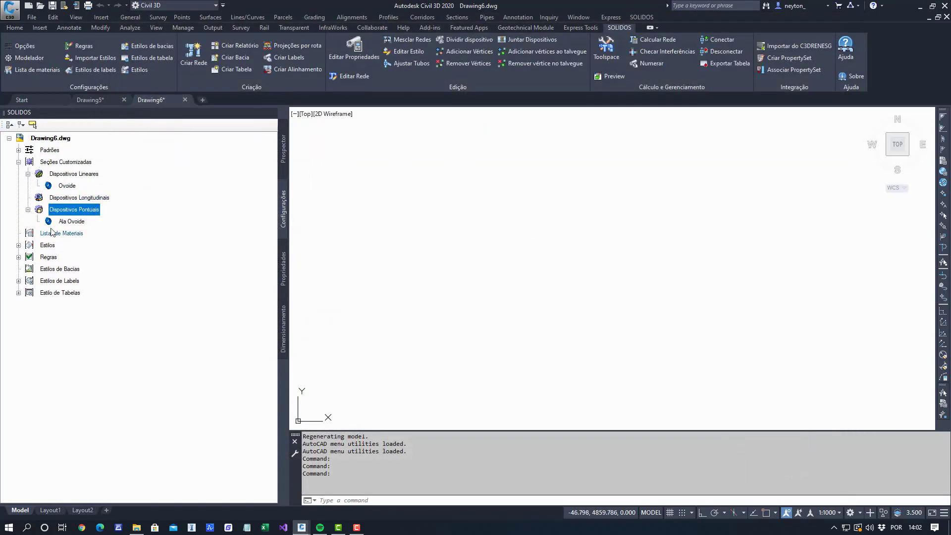
# Try to open the Ala Ovoide section in Solids Builder, dismiss the error and return to the drawing.
pyautogui.click(71, 222)
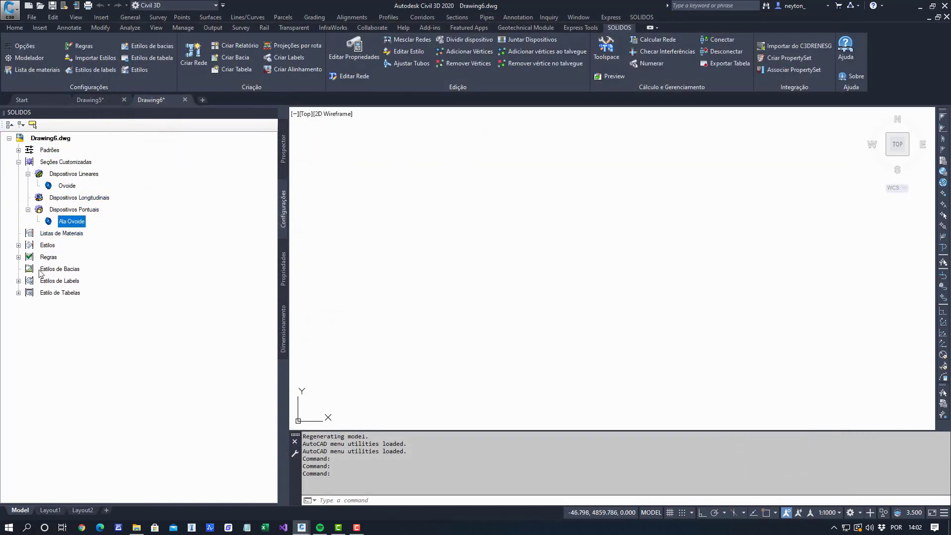
pyautogui.doubleClick(75, 225)
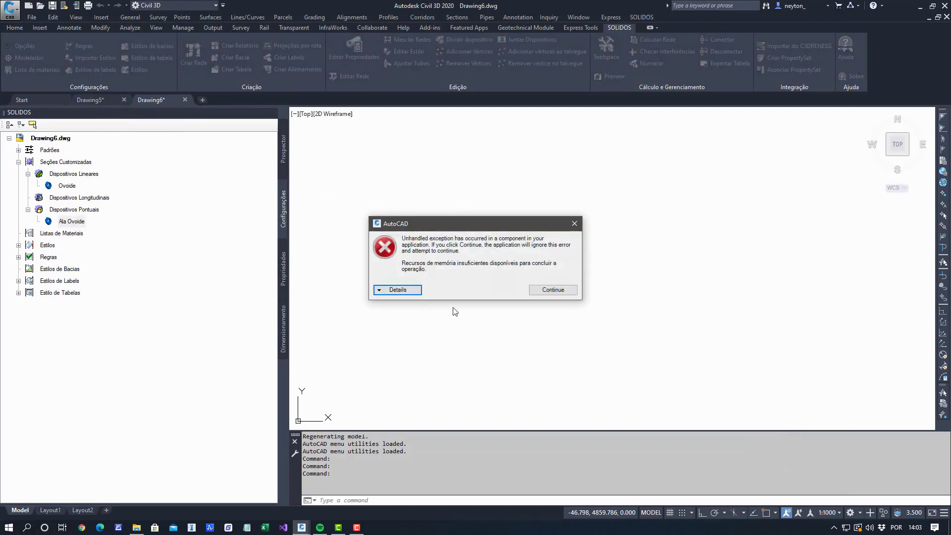
pyautogui.click(573, 226)
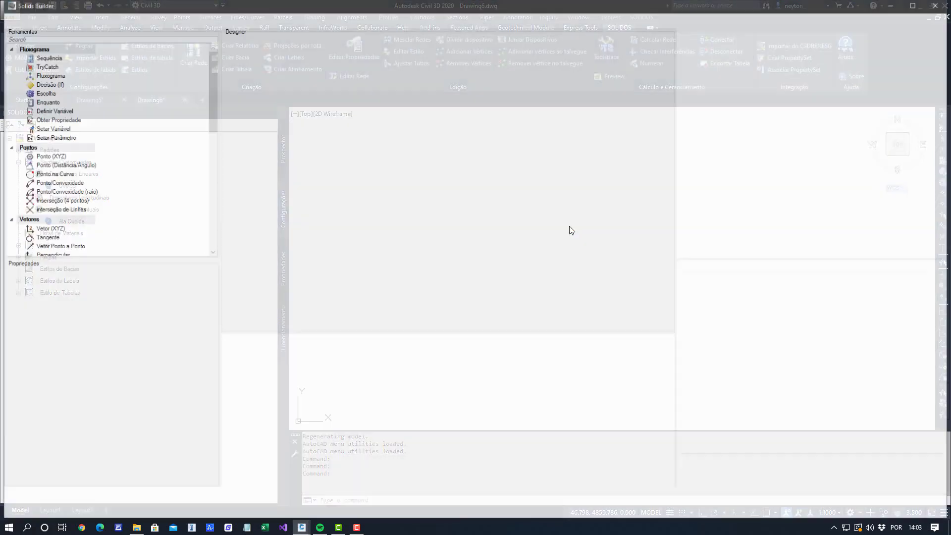
pyautogui.click(896, 500)
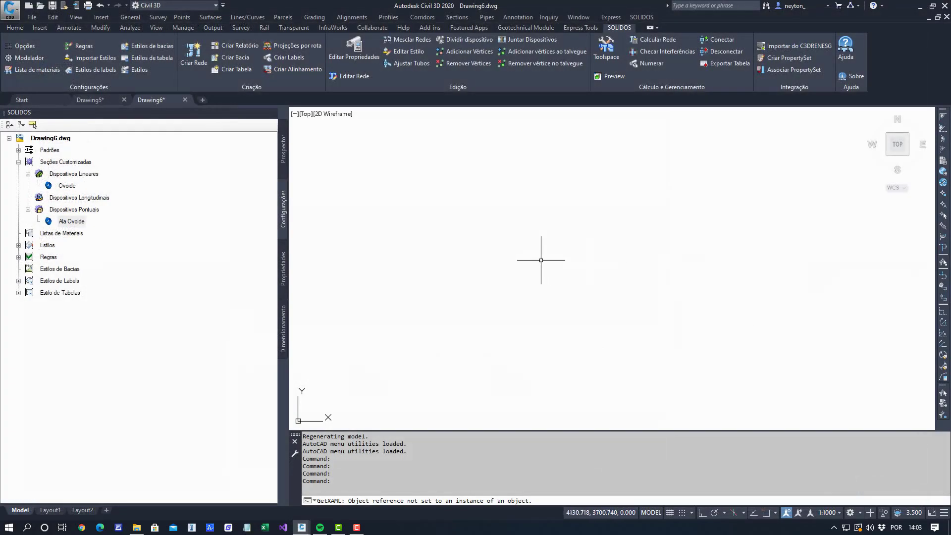
pyautogui.click(70, 223)
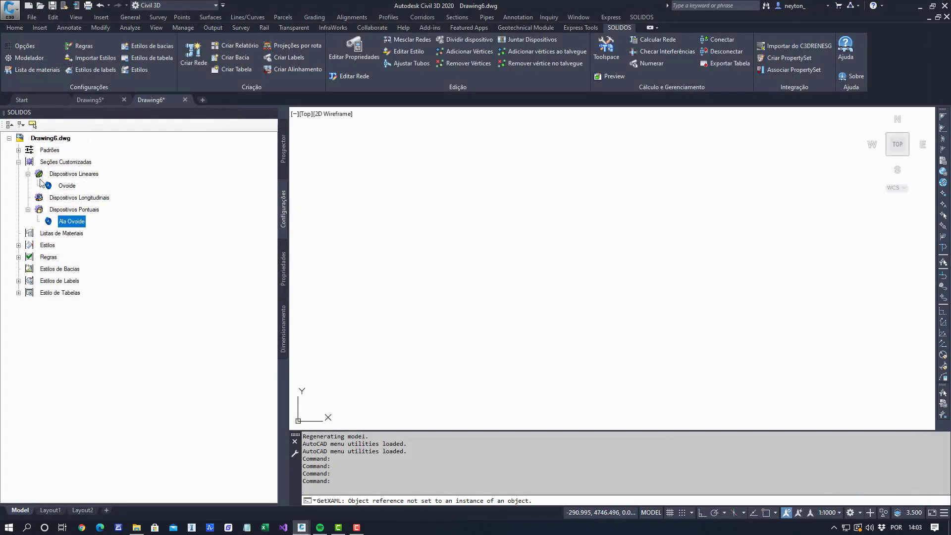
# Create a materials list and add the Ala and Tubo families from the imported custom sections.
pyautogui.rightClick(61, 233)
pyautogui.click(98, 242)
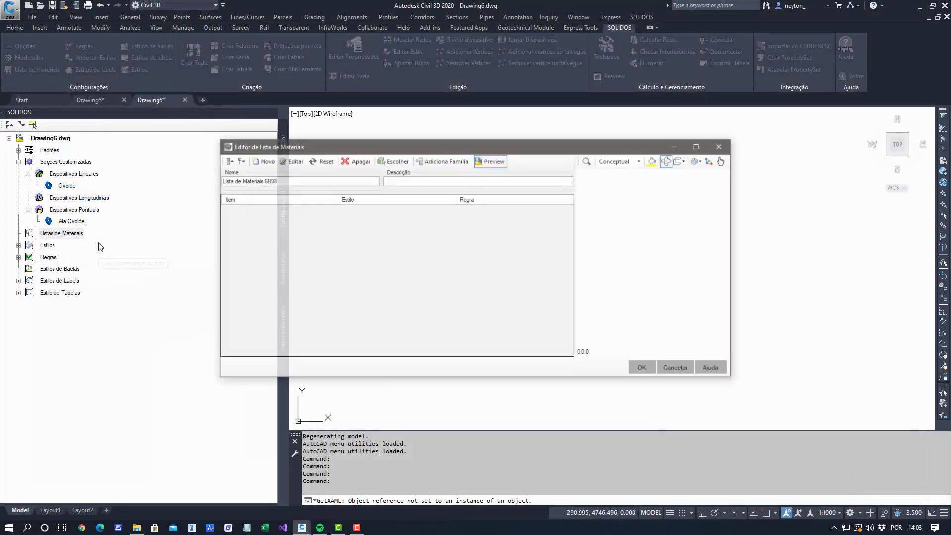
pyautogui.click(446, 164)
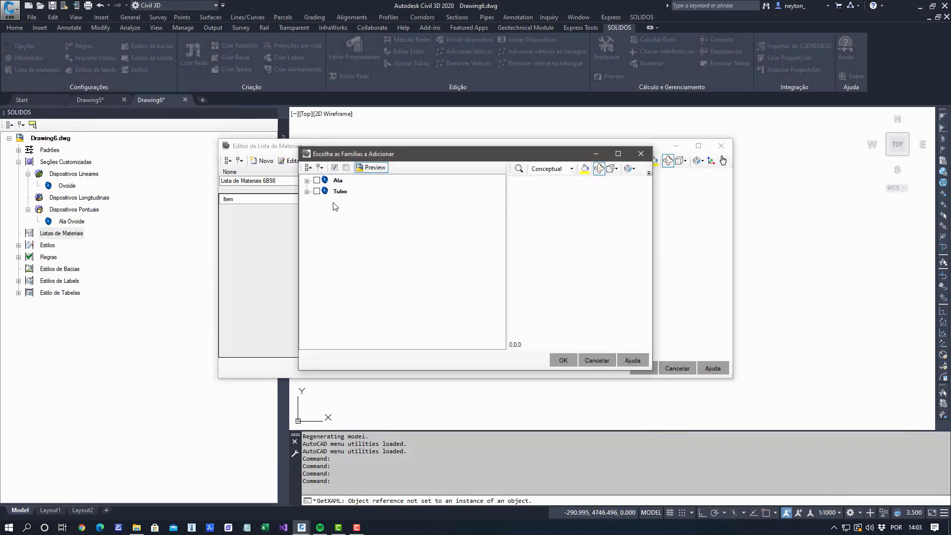
pyautogui.click(337, 180)
pyautogui.click(340, 192)
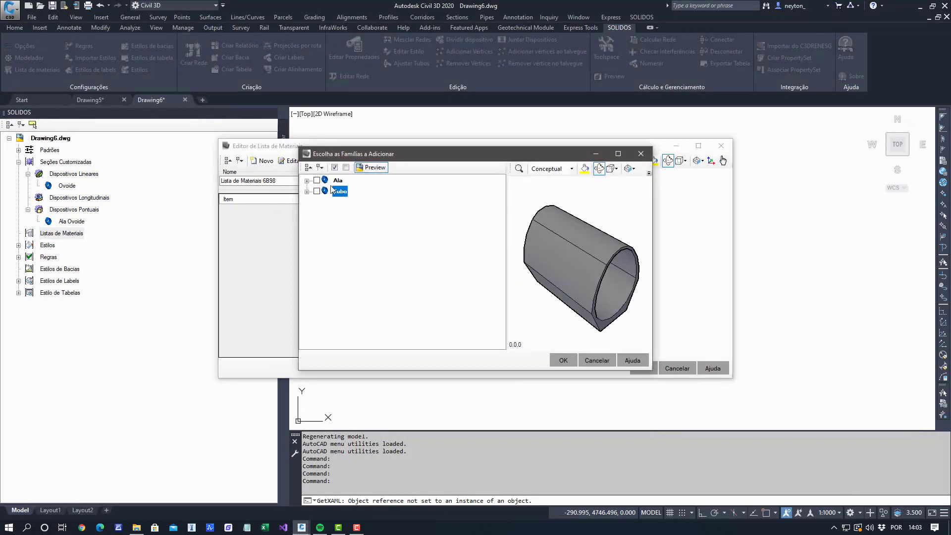
pyautogui.click(337, 180)
pyautogui.click(317, 191)
pyautogui.click(339, 191)
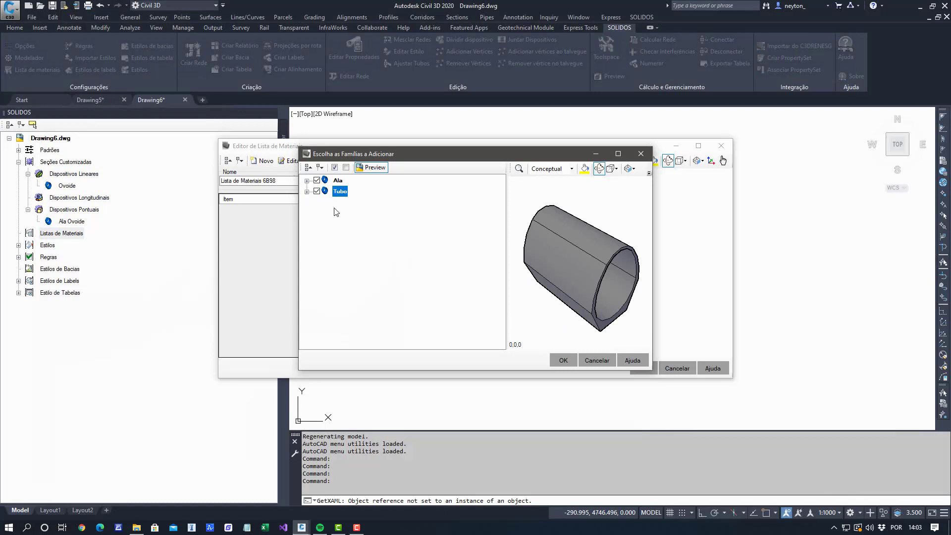
pyautogui.click(338, 180)
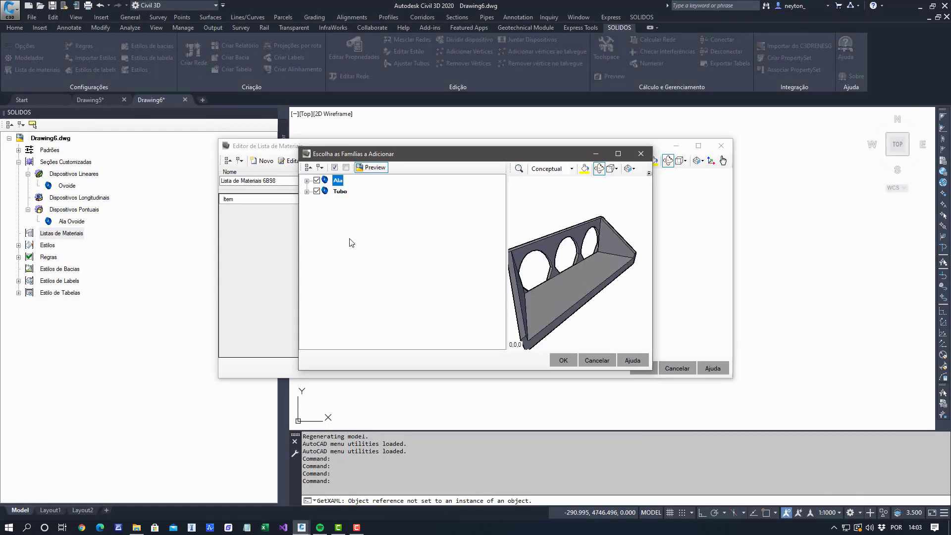
pyautogui.click(306, 181)
pyautogui.click(368, 194)
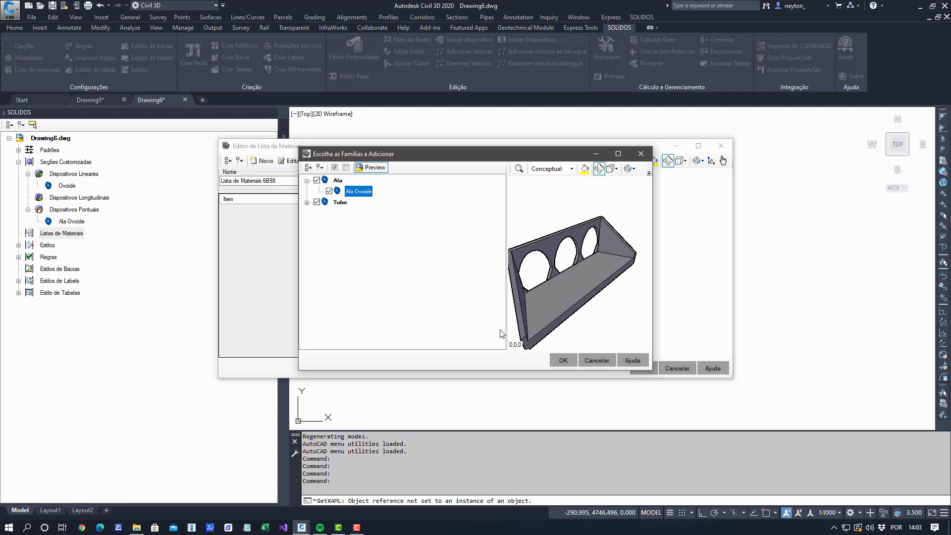
pyautogui.click(563, 360)
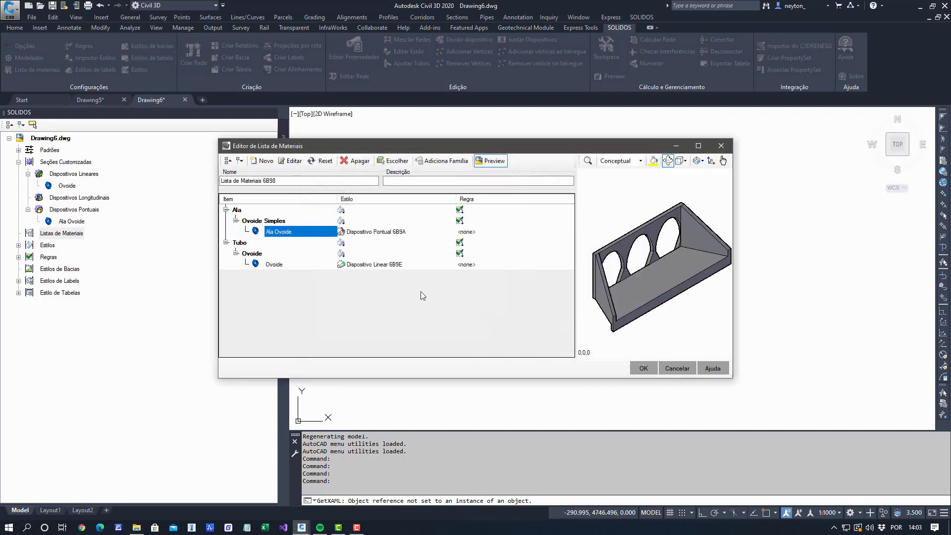
# Open the Ala Ovoide item's properties and set its Tipo to Simples.
pyautogui.click(292, 160)
pyautogui.scroll(-2, 434, 325)
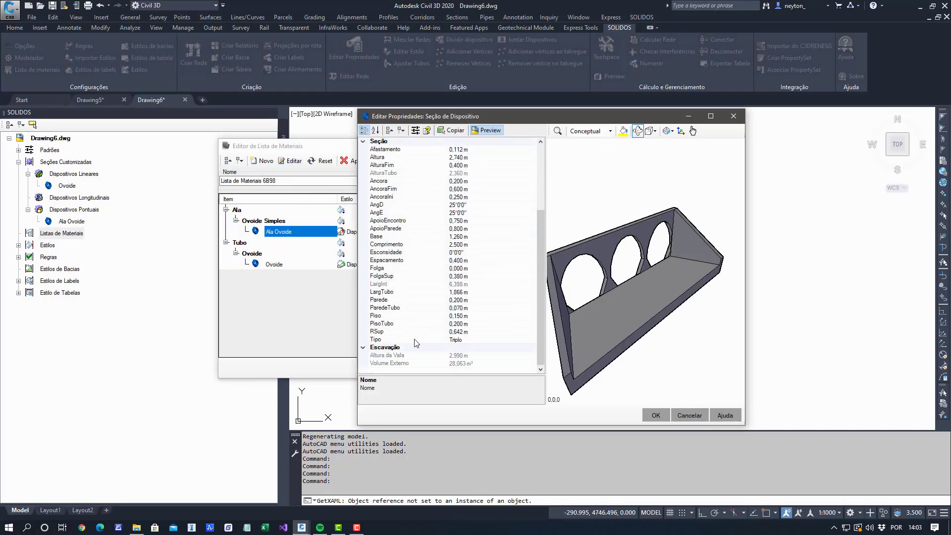
pyautogui.click(436, 339)
pyautogui.click(531, 340)
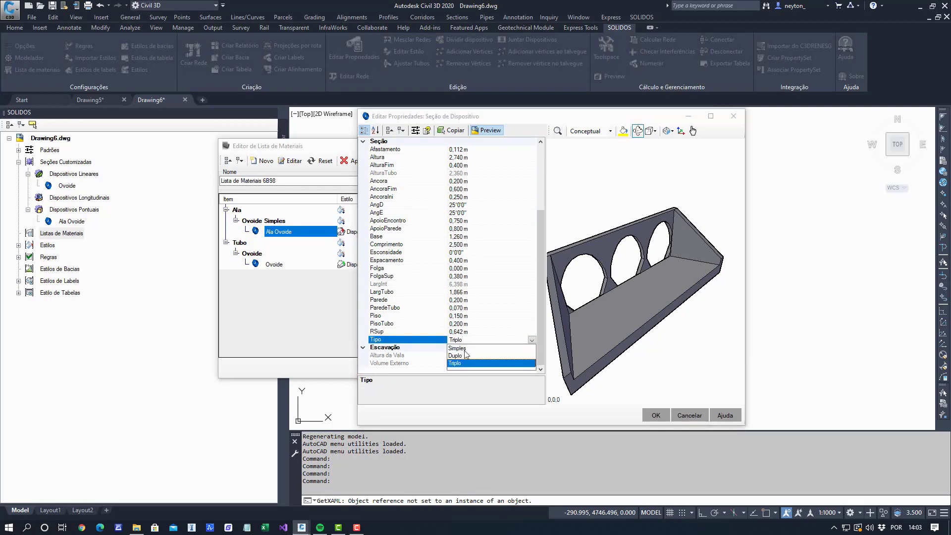
pyautogui.click(456, 348)
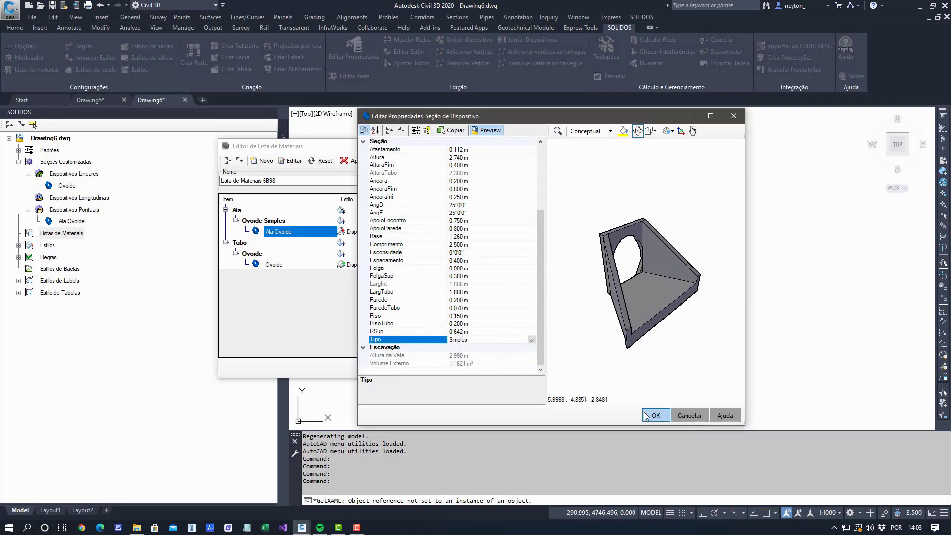
# Name the wing item Ala Ovoide Simples Simples 187 cm x 236 cm and accept its properties.
pyautogui.scroll(4, 496, 213)
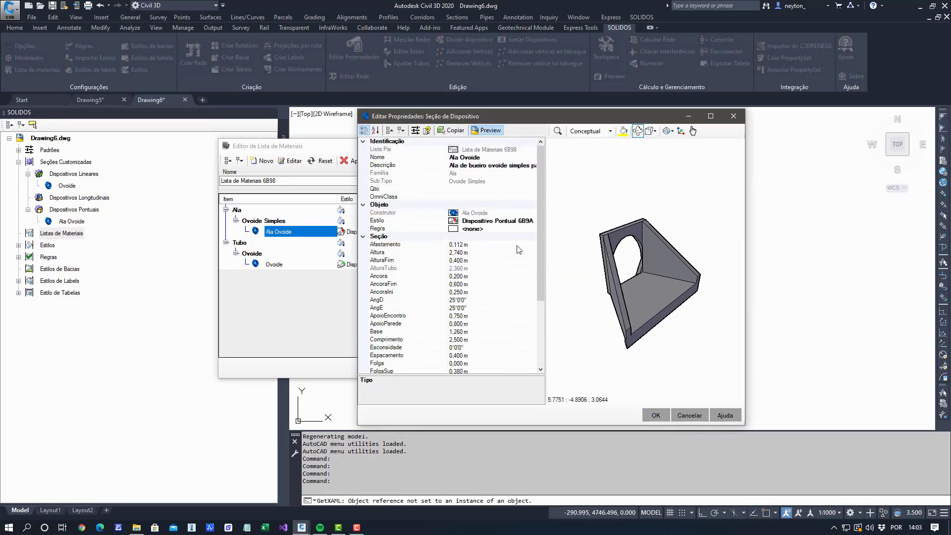
pyautogui.click(497, 165)
pyautogui.click(412, 158)
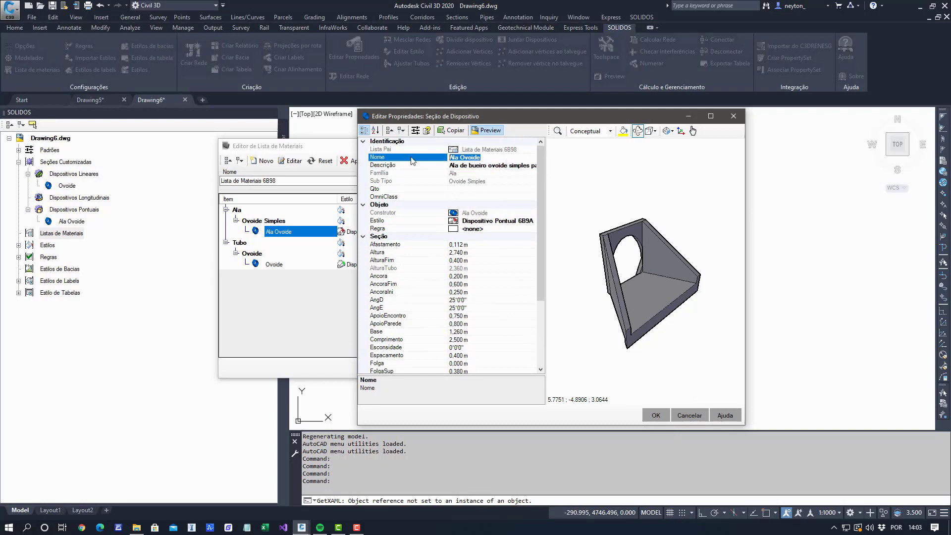
pyautogui.hotkey('ctrl', 'v')
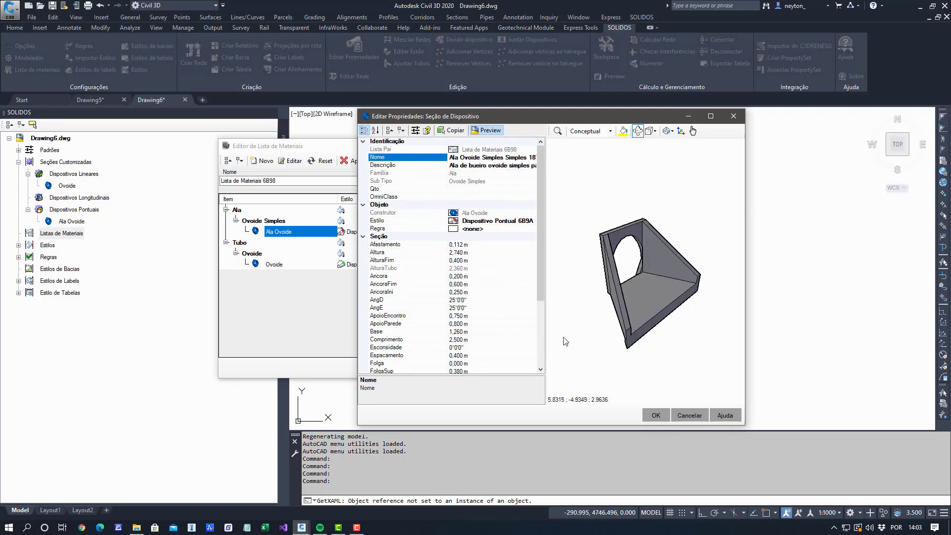
pyautogui.click(546, 187)
pyautogui.moveTo(547, 187); pyautogui.dragTo(619, 195)
pyautogui.moveTo(484, 184); pyautogui.dragTo(448, 170)
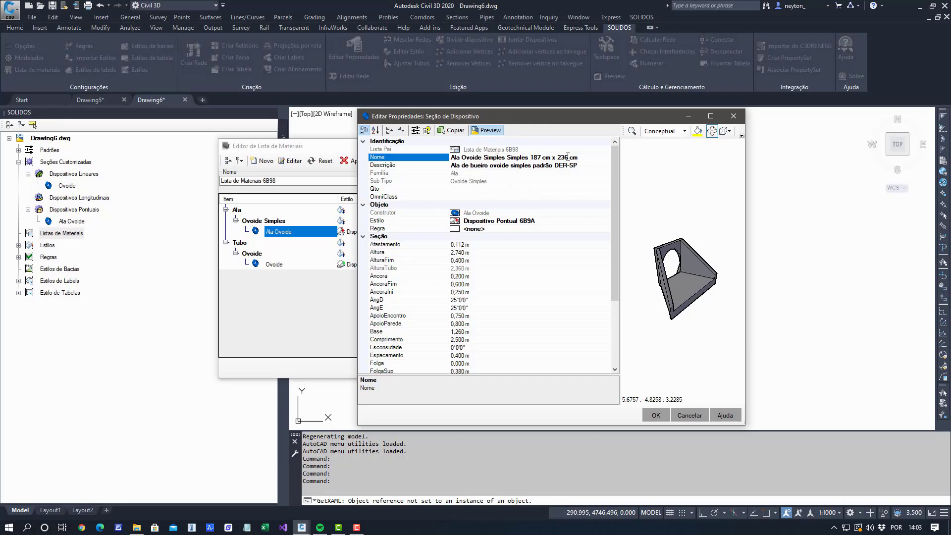
pyautogui.click(650, 417)
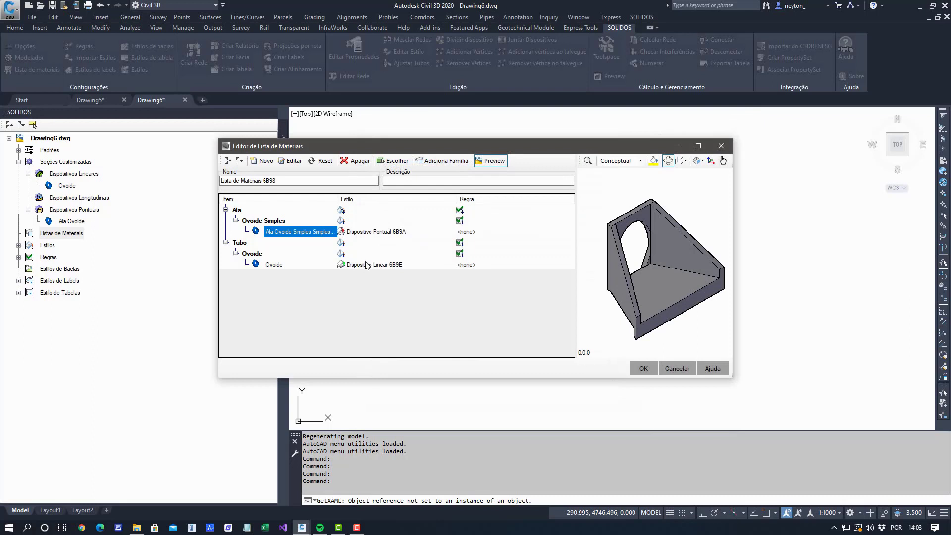
# Name the Ovoide item Tubo Ovoide Simples 237 cm x 187 cm and try to save the materials list.
pyautogui.click(277, 265)
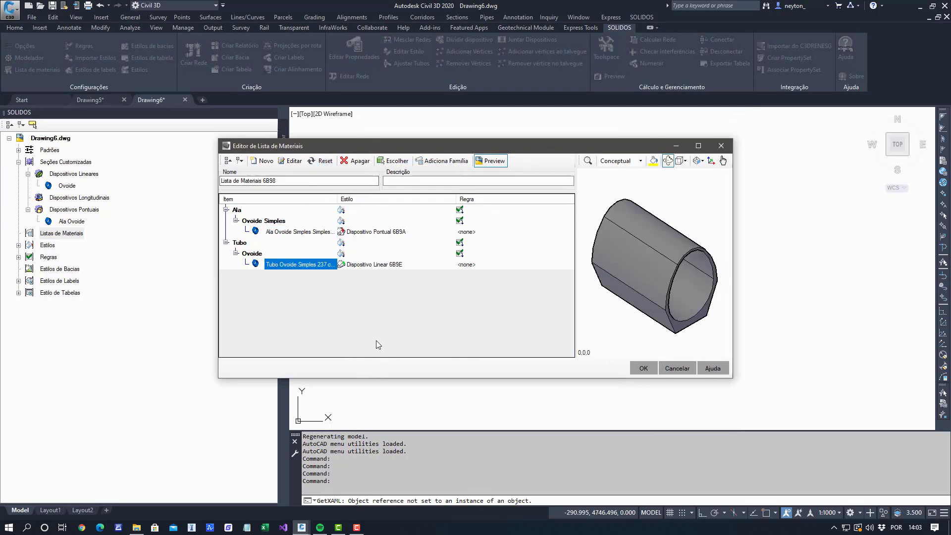
pyautogui.moveTo(373, 199); pyautogui.dragTo(376, 199)
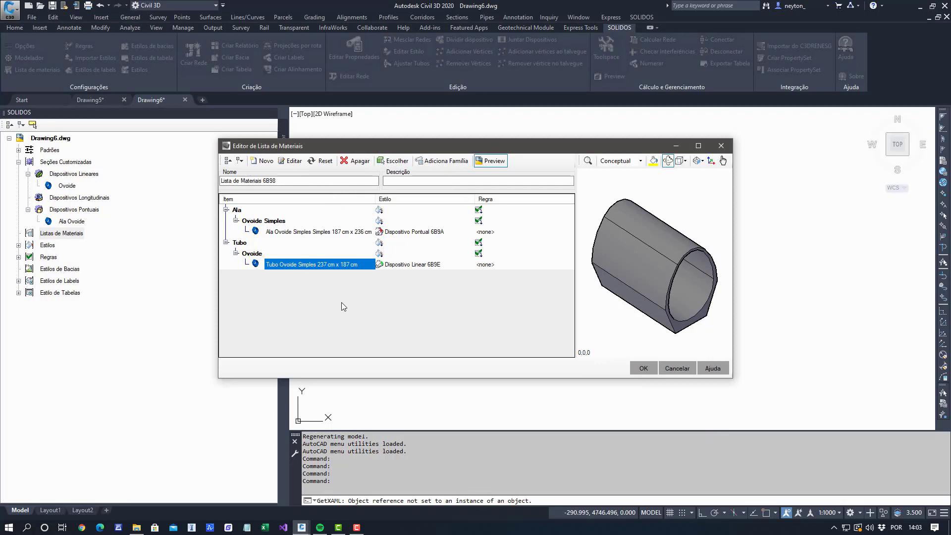
pyautogui.click(643, 368)
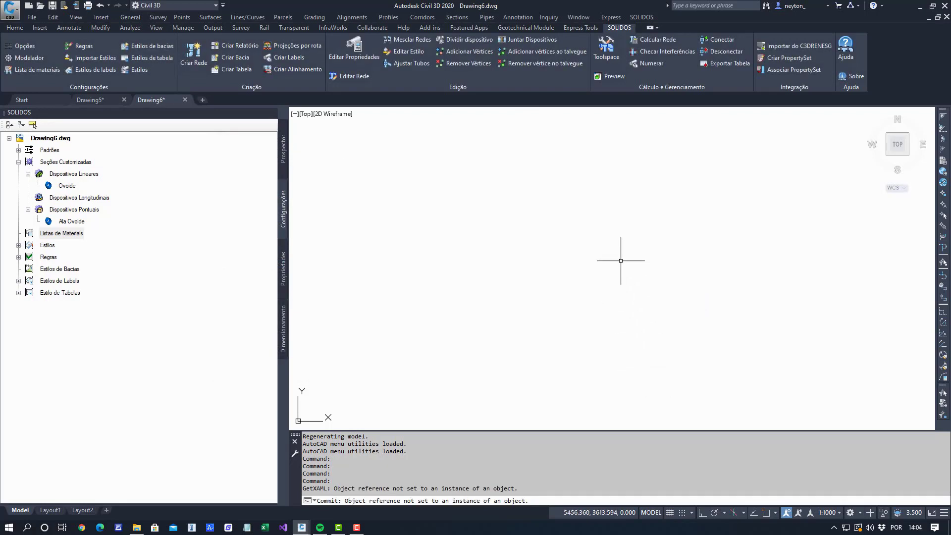
pyautogui.press('Escape')
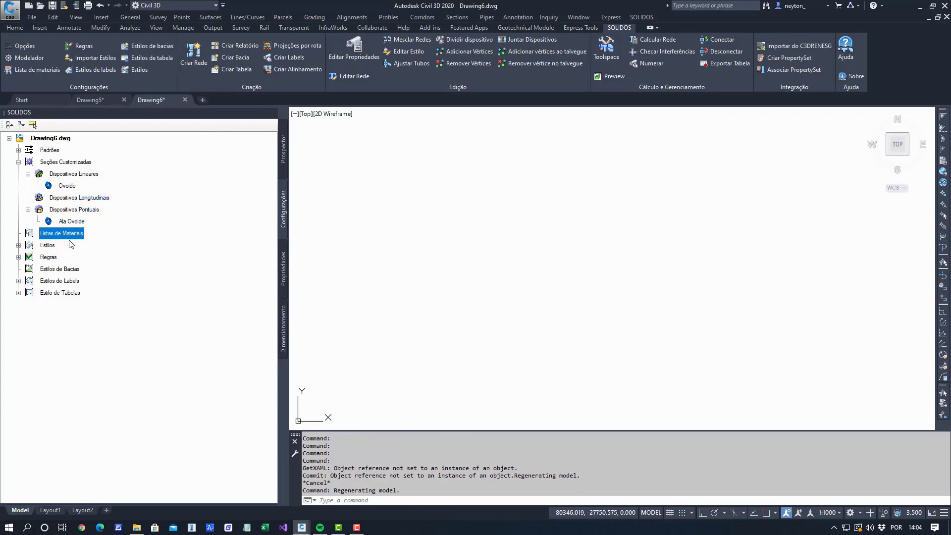
# Collapse the custom section groups and create another materials list containing only the Tubo family.
pyautogui.click(27, 174)
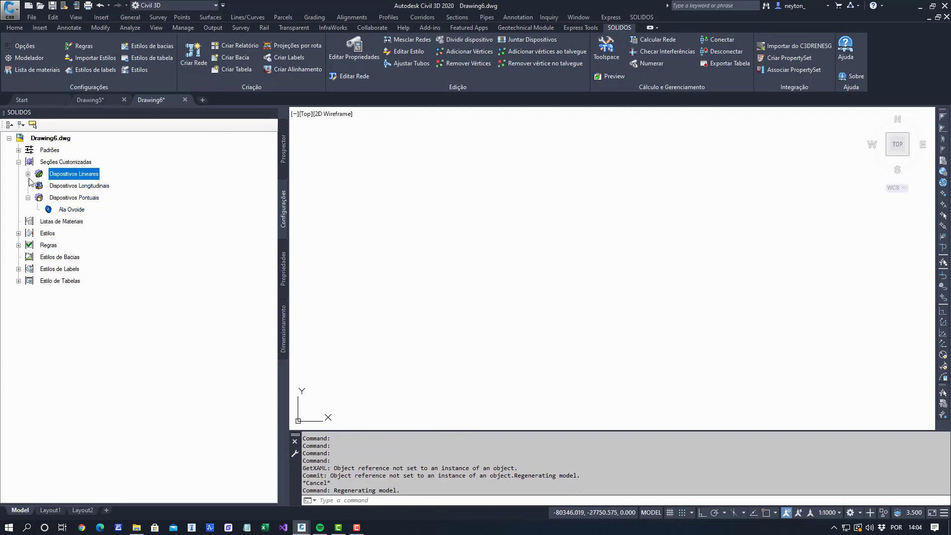
pyautogui.click(28, 198)
pyautogui.click(57, 212)
pyautogui.rightClick(58, 212)
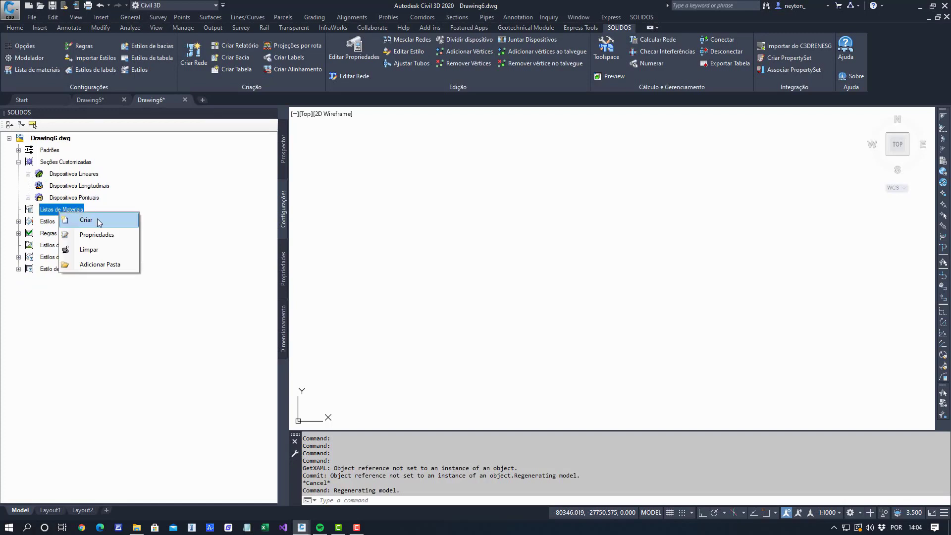
pyautogui.click(99, 221)
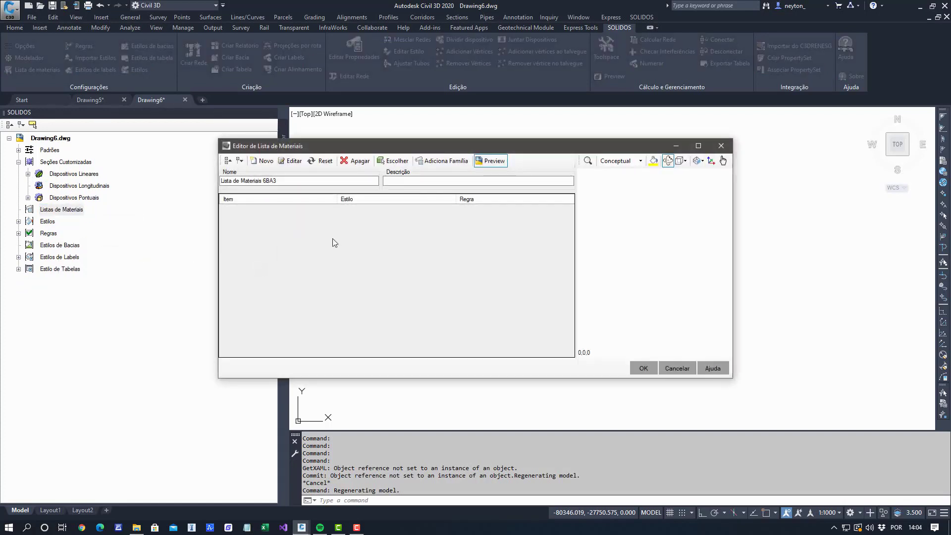
pyautogui.click(456, 160)
pyautogui.click(340, 191)
pyautogui.click(317, 191)
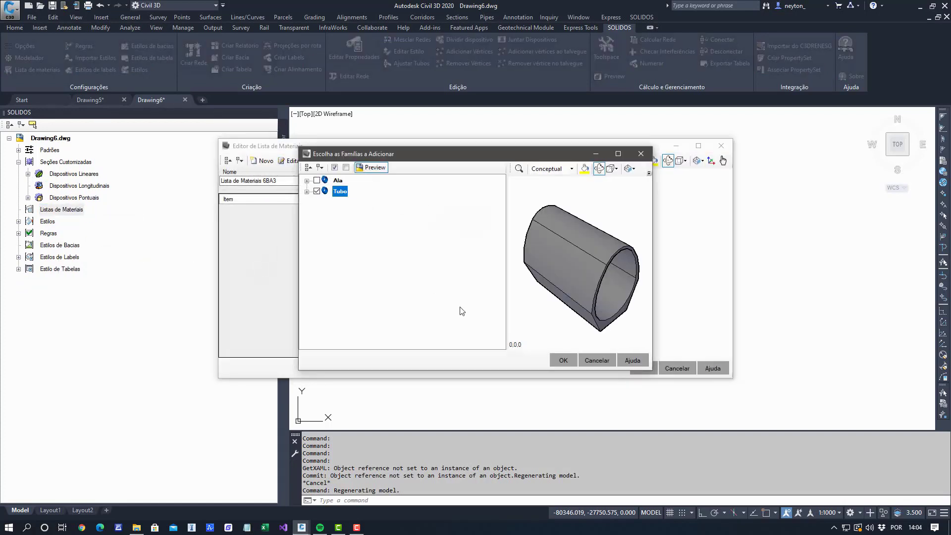
pyautogui.click(562, 360)
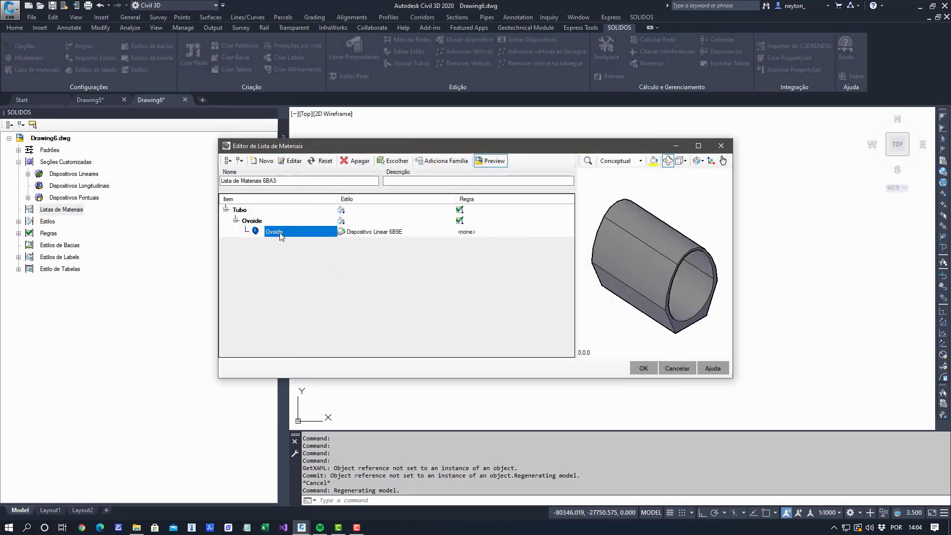
# Name the Ovoide item Tubo Ovoide Simples 237 cm x 187 cm and add a second tube item with the same name.
pyautogui.click(291, 161)
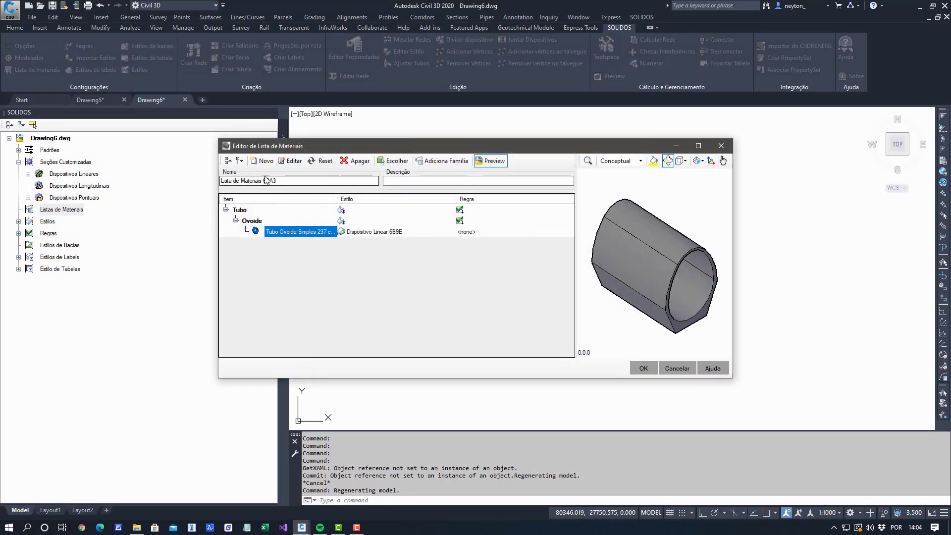
pyautogui.click(262, 161)
pyautogui.click(657, 416)
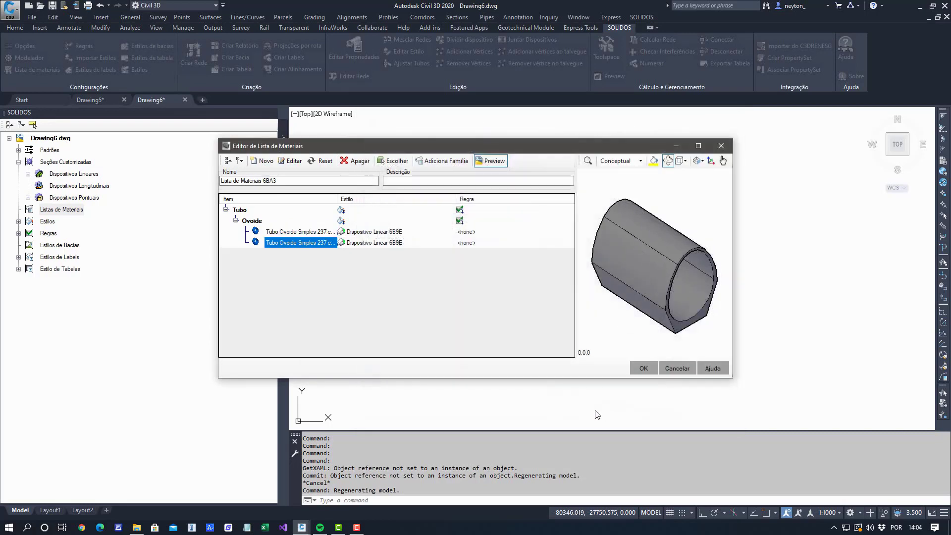
pyautogui.doubleClick(336, 199)
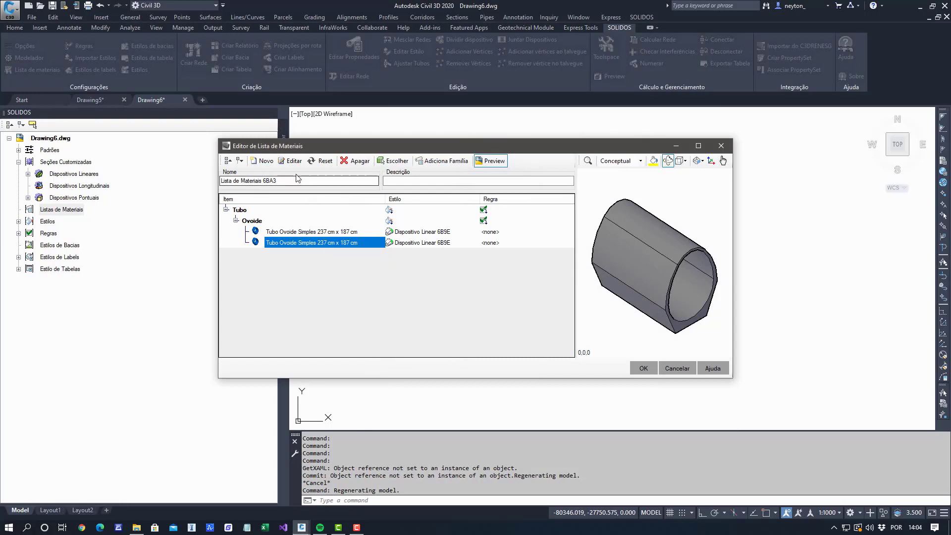
# Try a Largura of 2,000 m on the second tube item, inspect the preview and cancel the edit.
pyautogui.click(292, 160)
pyautogui.scroll(-3, 515, 354)
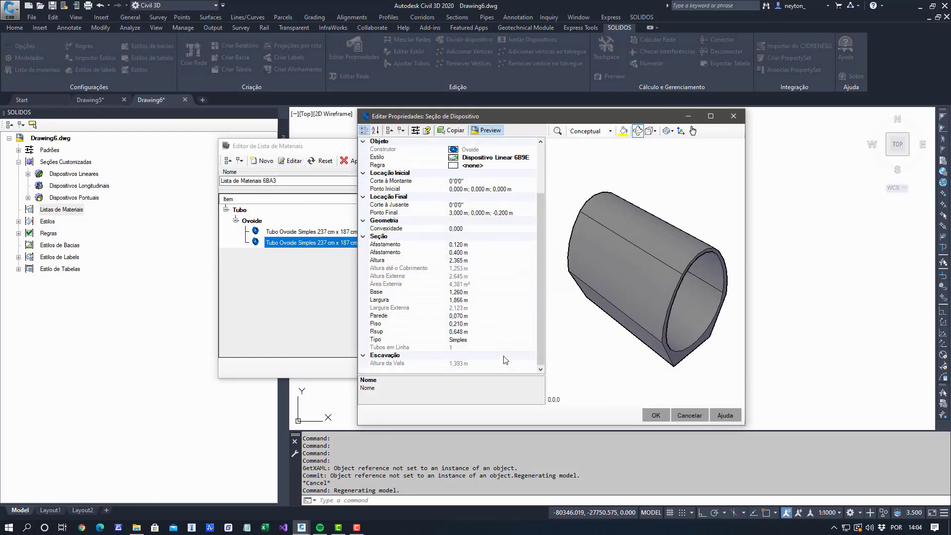
pyautogui.click(498, 299)
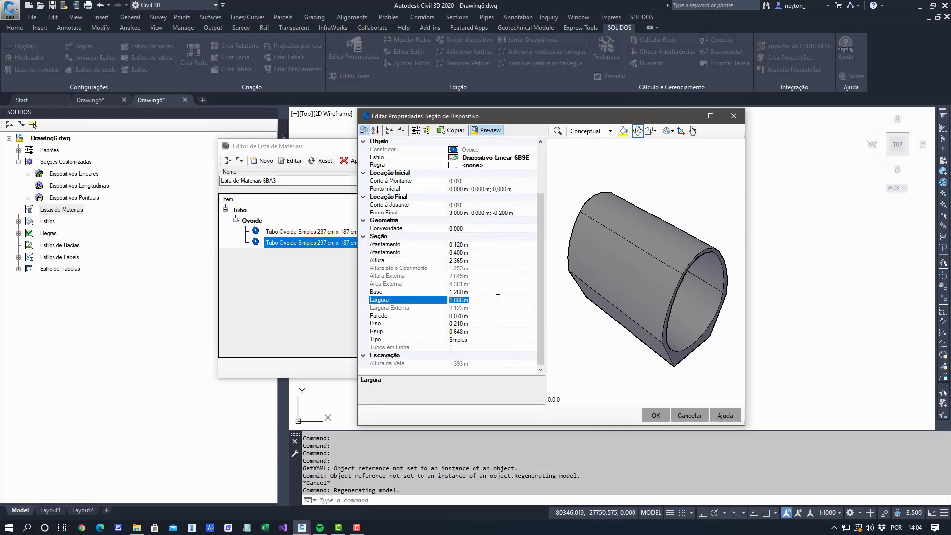
pyautogui.click(405, 307)
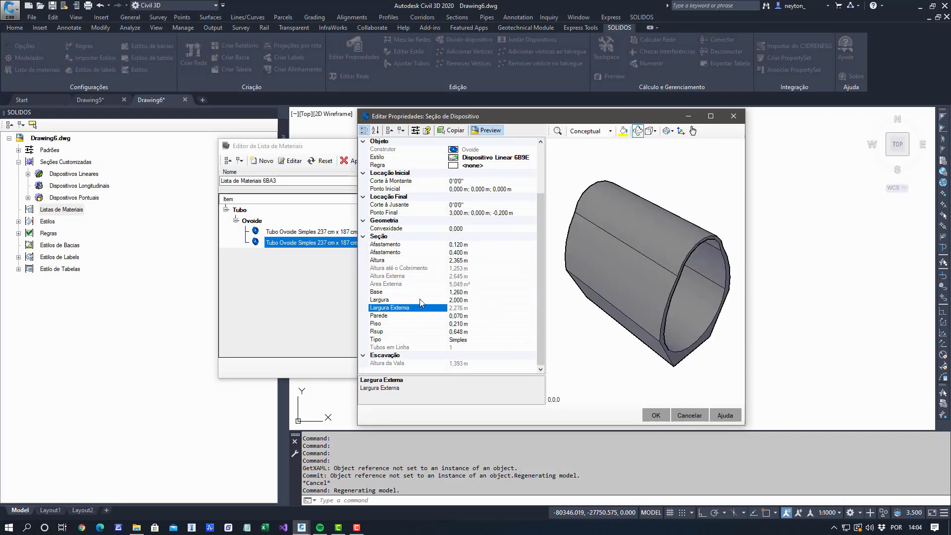
pyautogui.click(420, 299)
pyautogui.click(482, 299)
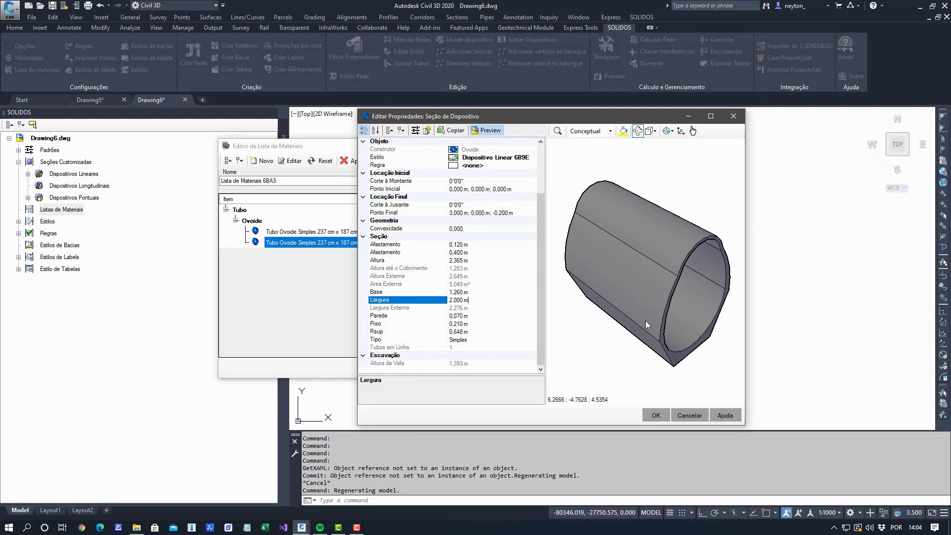
pyautogui.moveTo(645, 320); pyautogui.dragTo(689, 345)
pyautogui.click(689, 414)
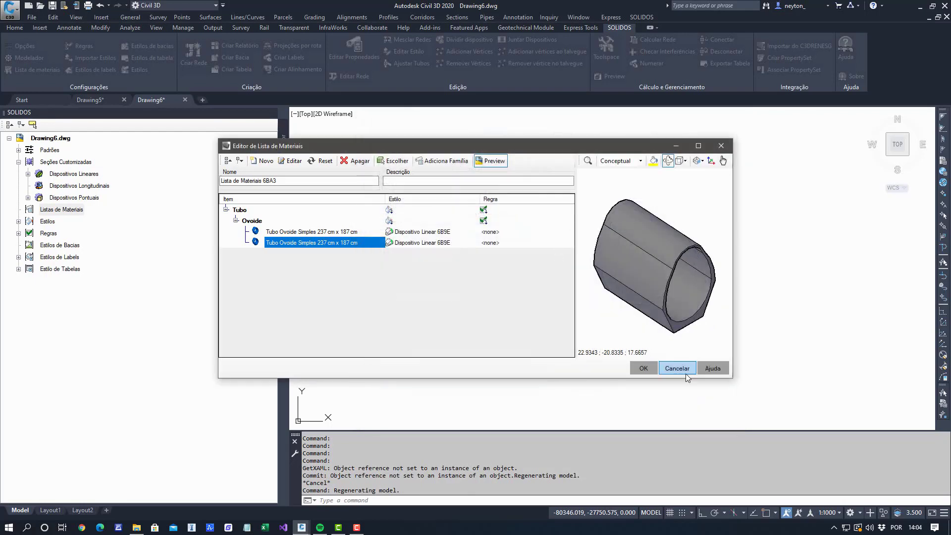